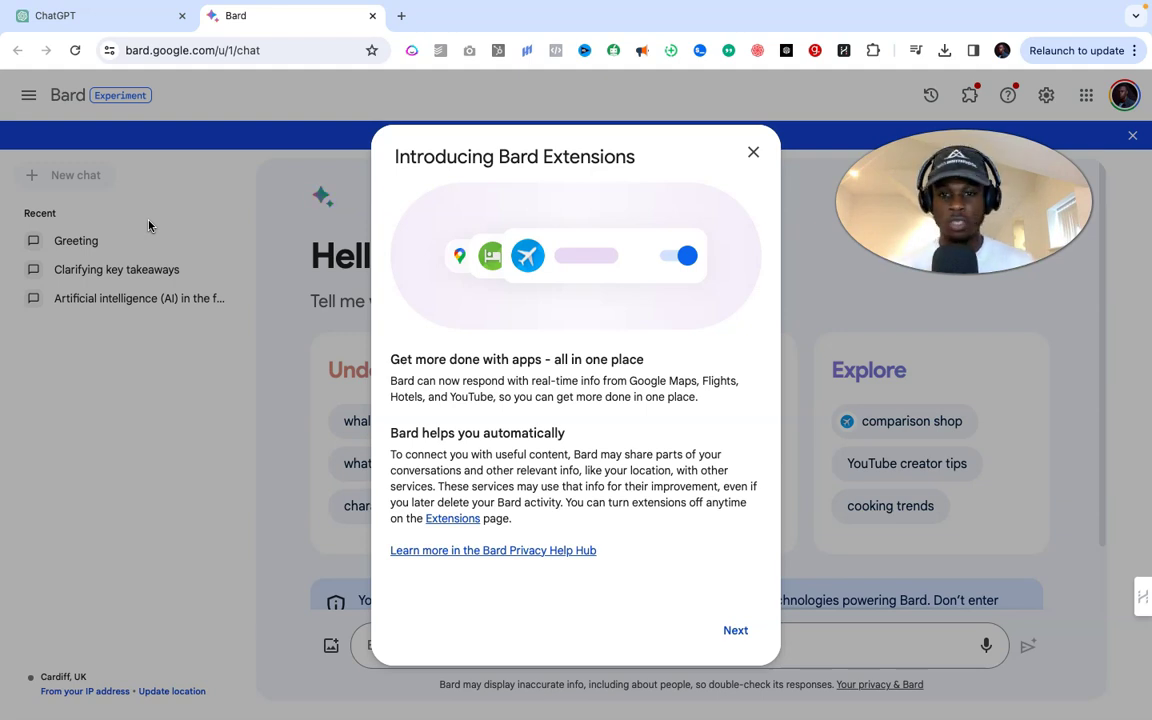
Step: Page through the Bard introduction screens on extensions, Google Workspace and double-checking responses, and finish the introduction
{"action": "left_click", "coordinate": [172, 49]}
{"action": "left_click", "coordinate": [228, 50]}
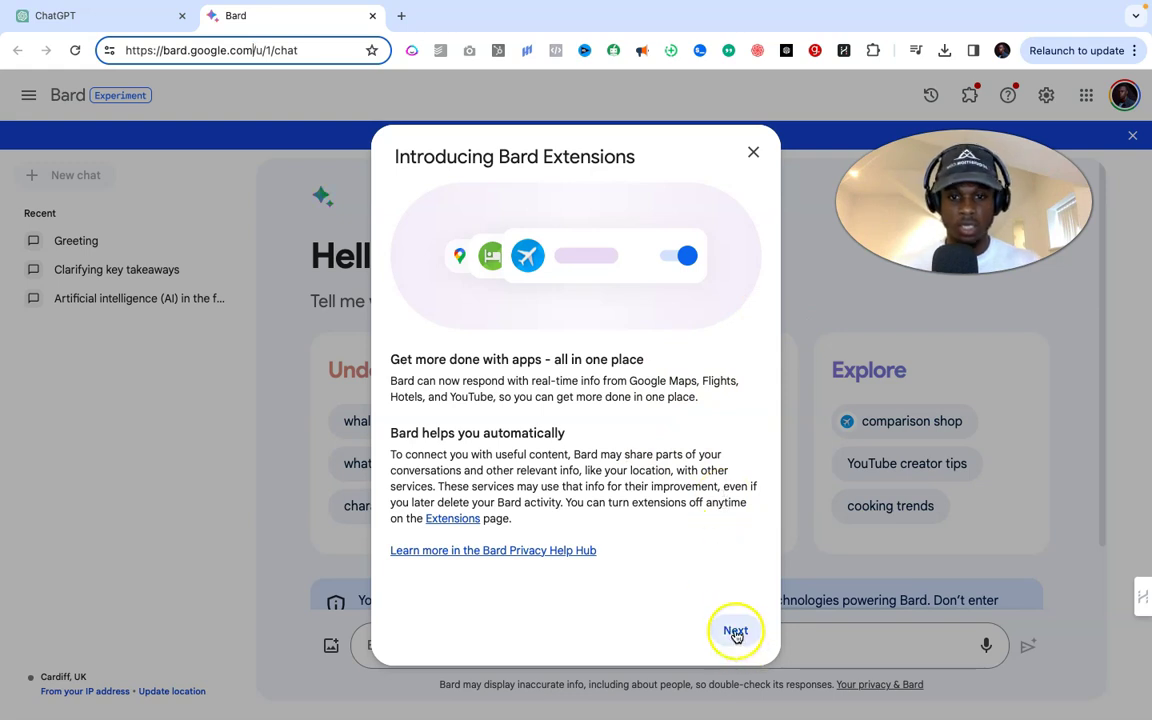
{"action": "left_click", "coordinate": [736, 632]}
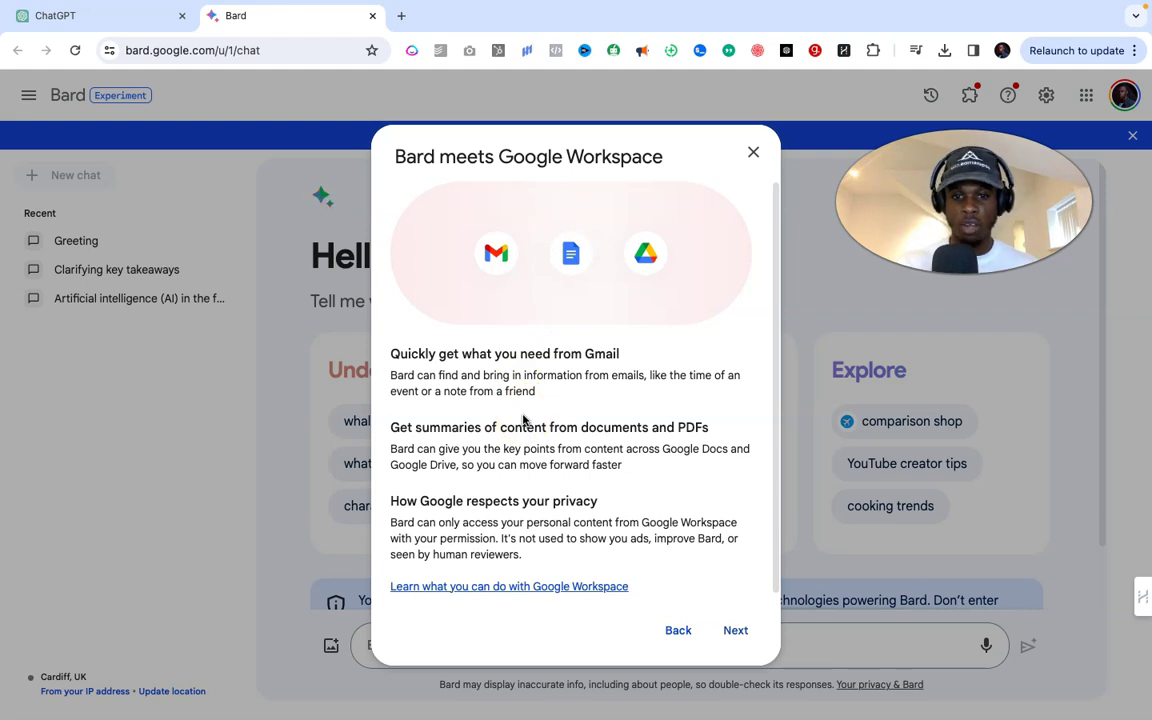
{"action": "left_click", "coordinate": [738, 632]}
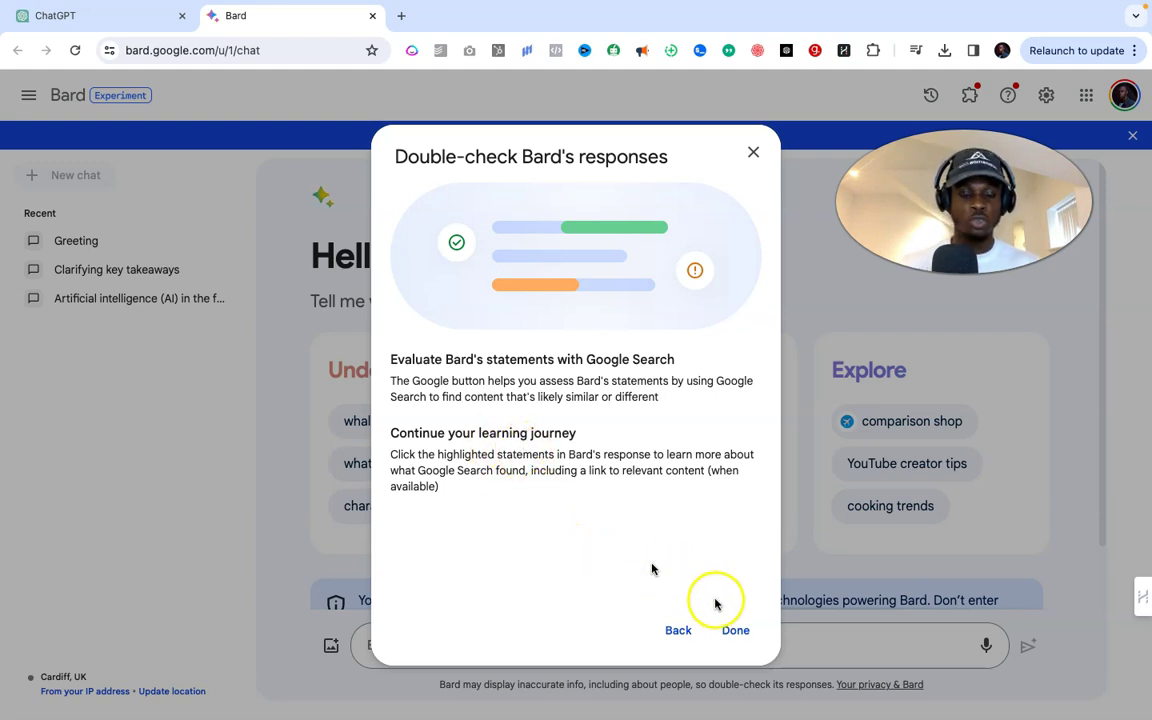
{"action": "left_click", "coordinate": [733, 628]}
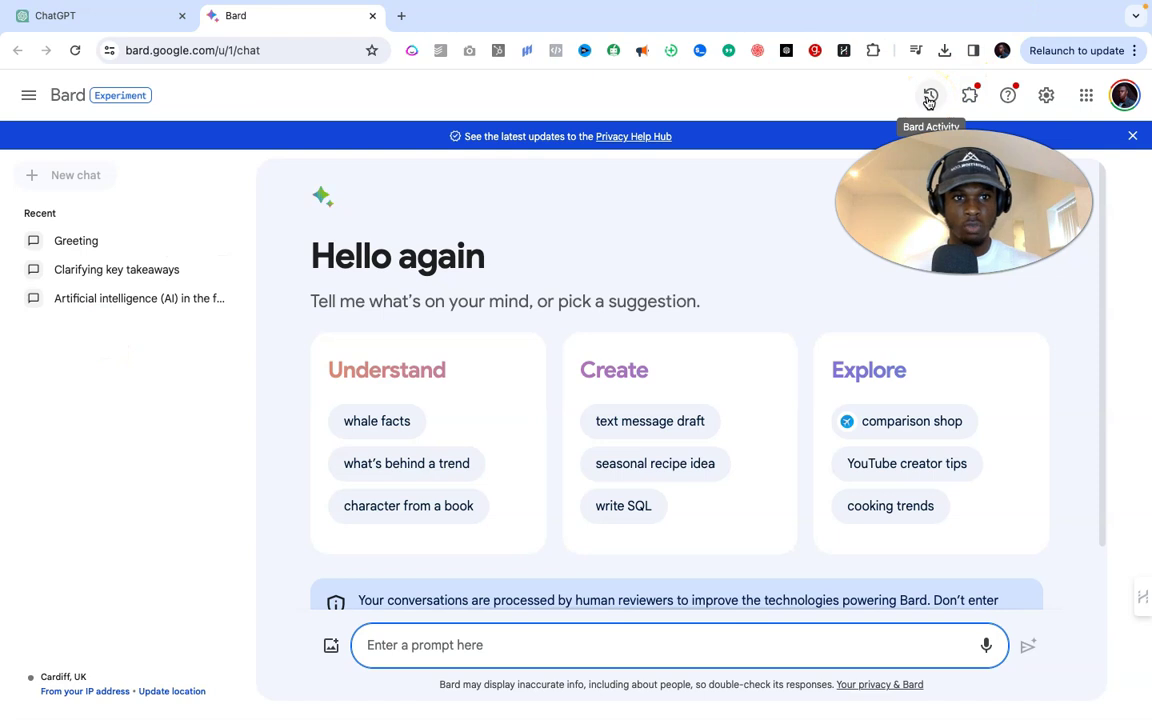
{"action": "left_click", "coordinate": [913, 374]}
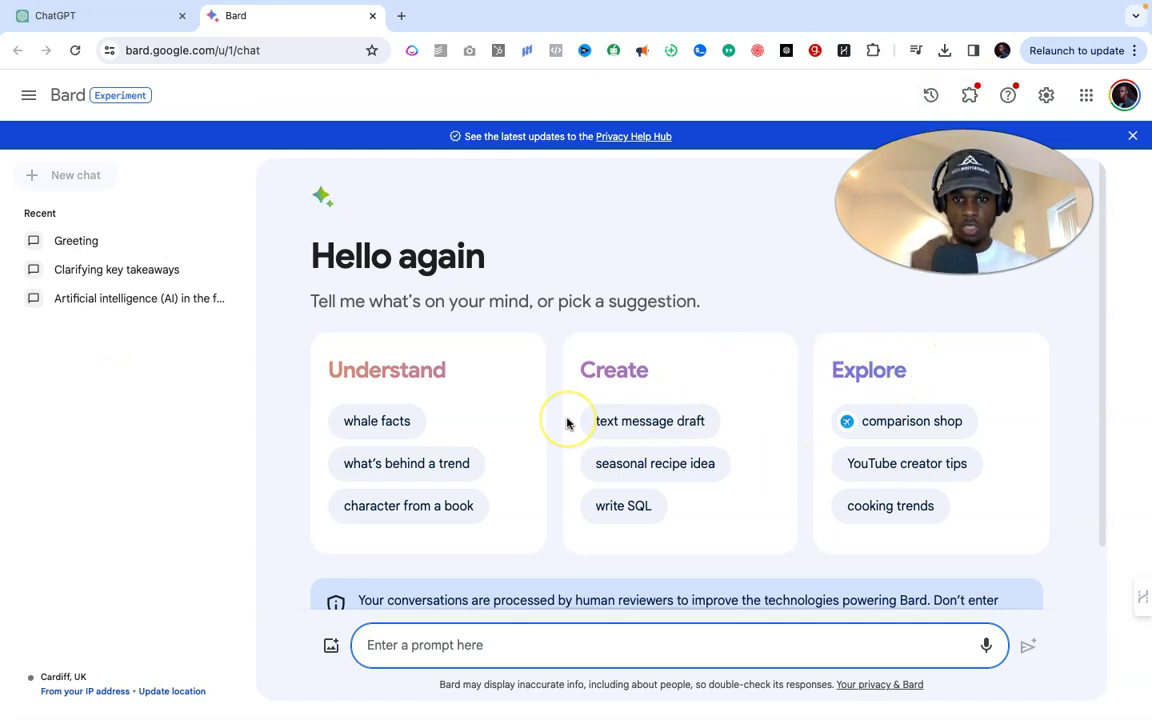
{"action": "scroll", "coordinate": [584, 461], "scroll_direction": "down", "scroll_amount": 1}
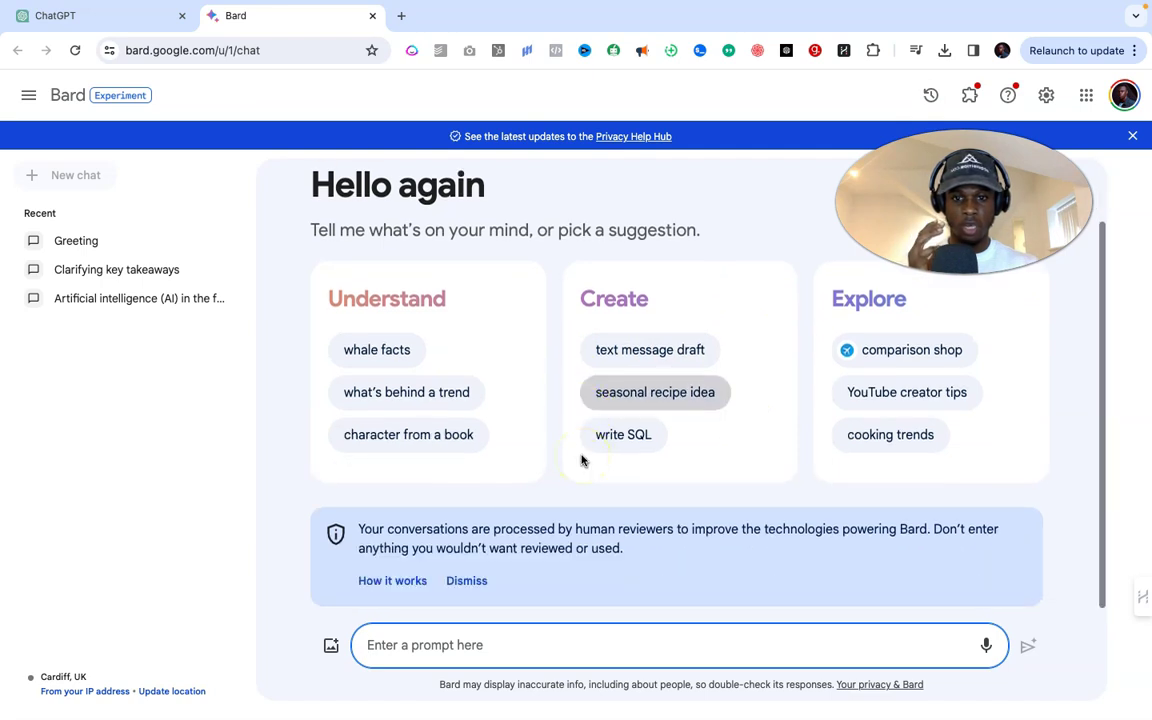
{"action": "scroll", "coordinate": [582, 460], "scroll_direction": "up", "scroll_amount": 1}
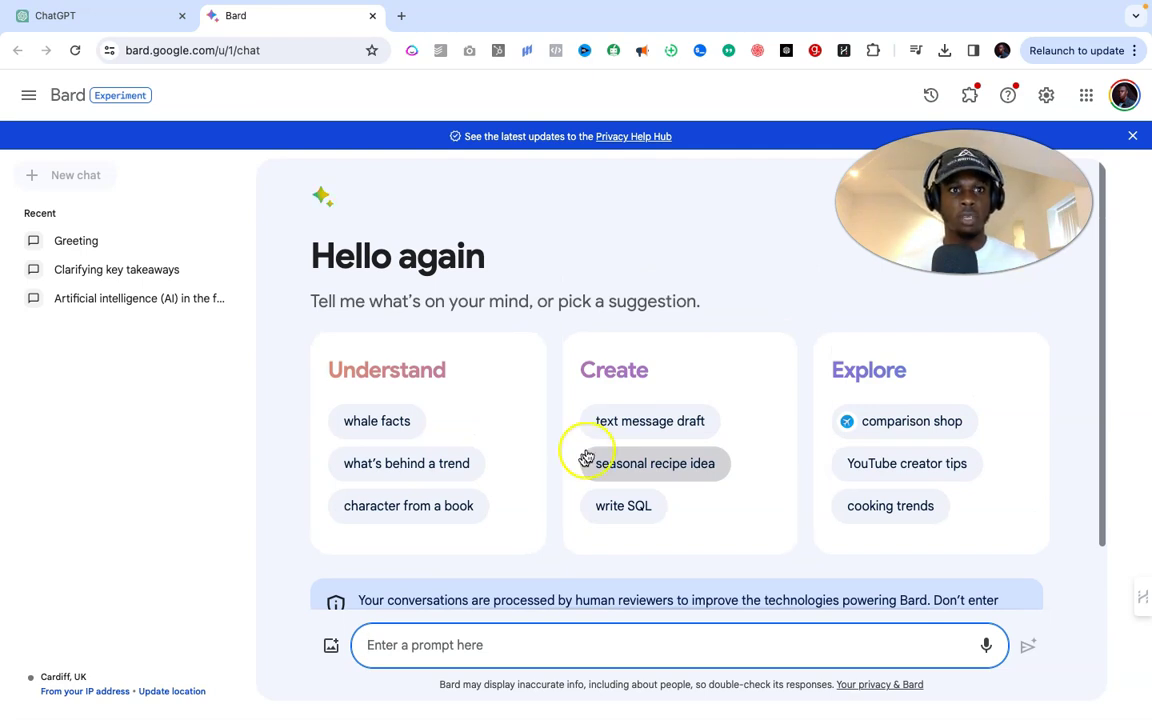
Step: Open Bard's Extensions page and dismiss the "Extend your reach" notice
{"action": "left_click", "coordinate": [970, 98]}
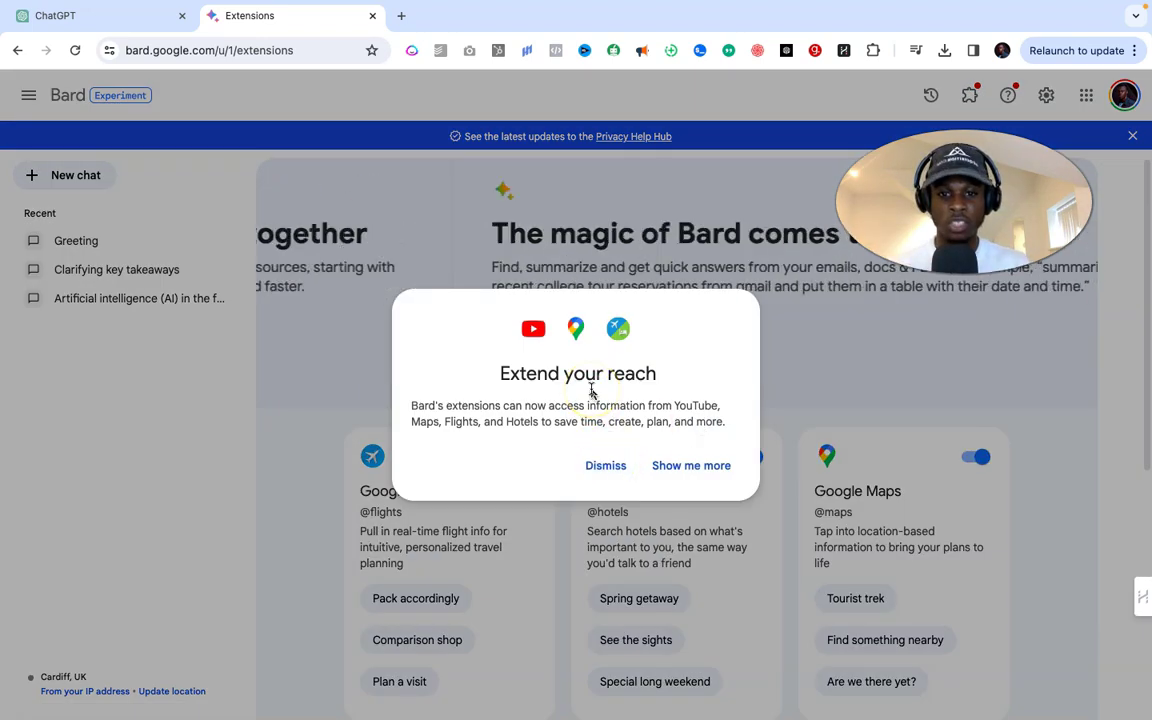
{"action": "left_click", "coordinate": [606, 468]}
{"action": "scroll", "coordinate": [604, 594], "scroll_direction": "down", "scroll_amount": 3}
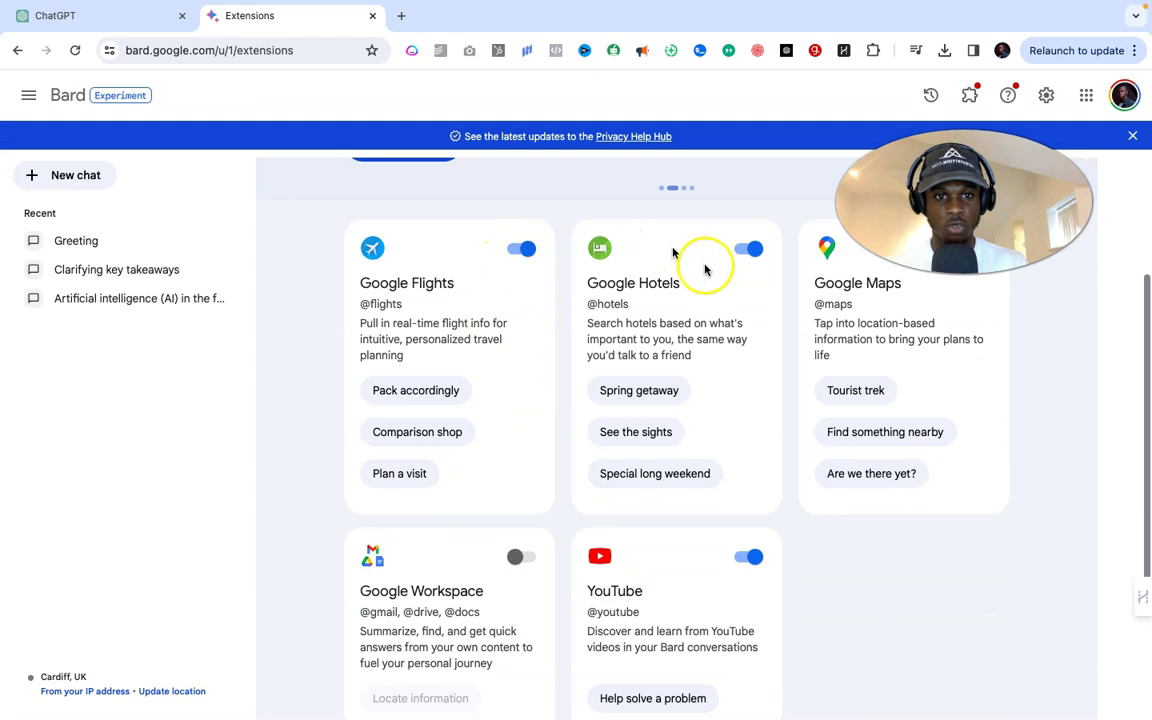
Step: Turn on the Google Workspace extension and connect it to the Google account
{"action": "scroll", "coordinate": [760, 470], "scroll_direction": "down", "scroll_amount": 2}
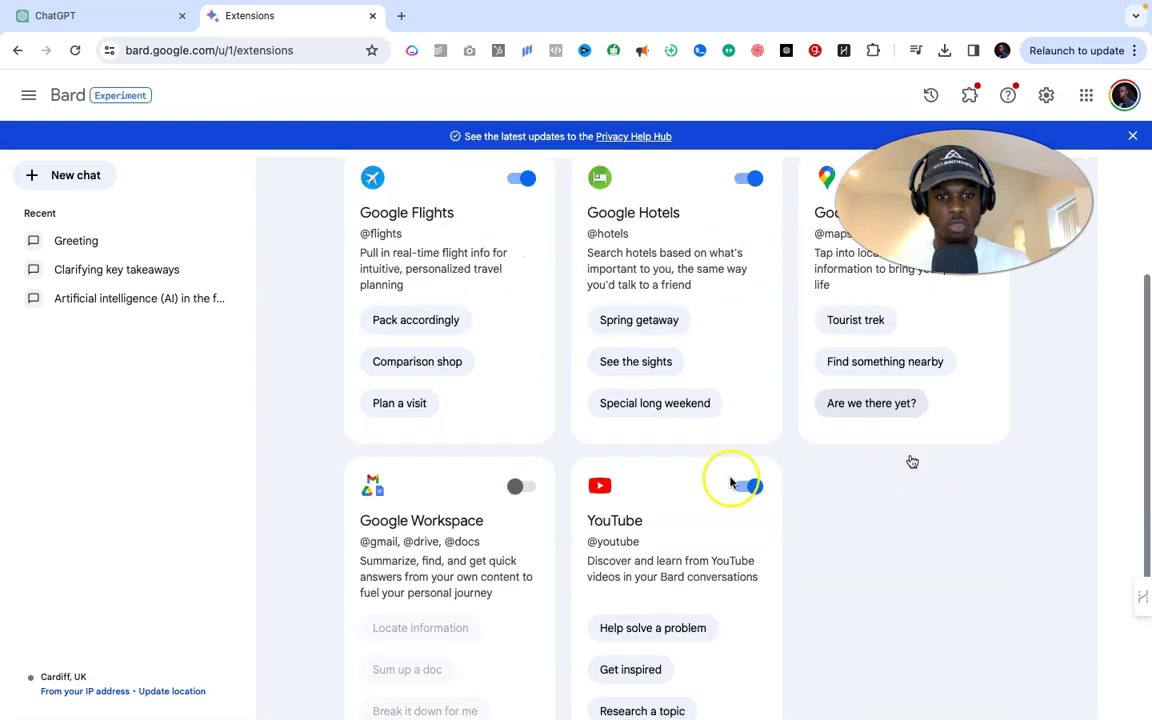
{"action": "scroll", "coordinate": [567, 604], "scroll_direction": "down", "scroll_amount": 1}
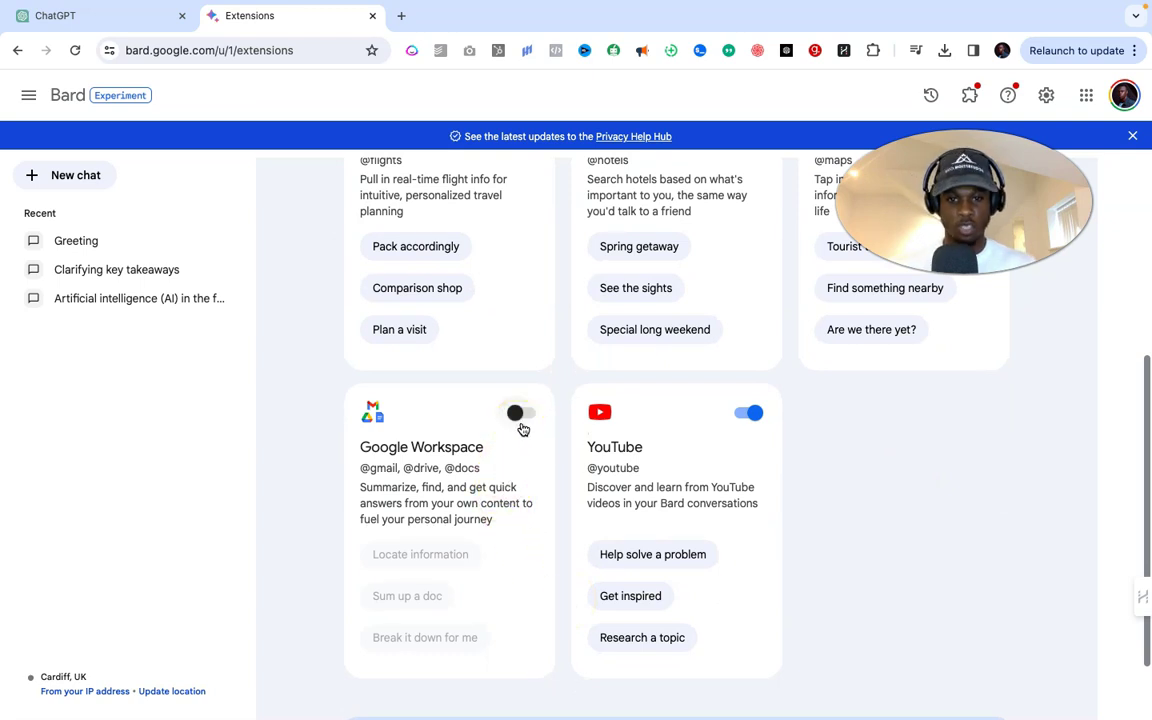
{"action": "left_click", "coordinate": [517, 414]}
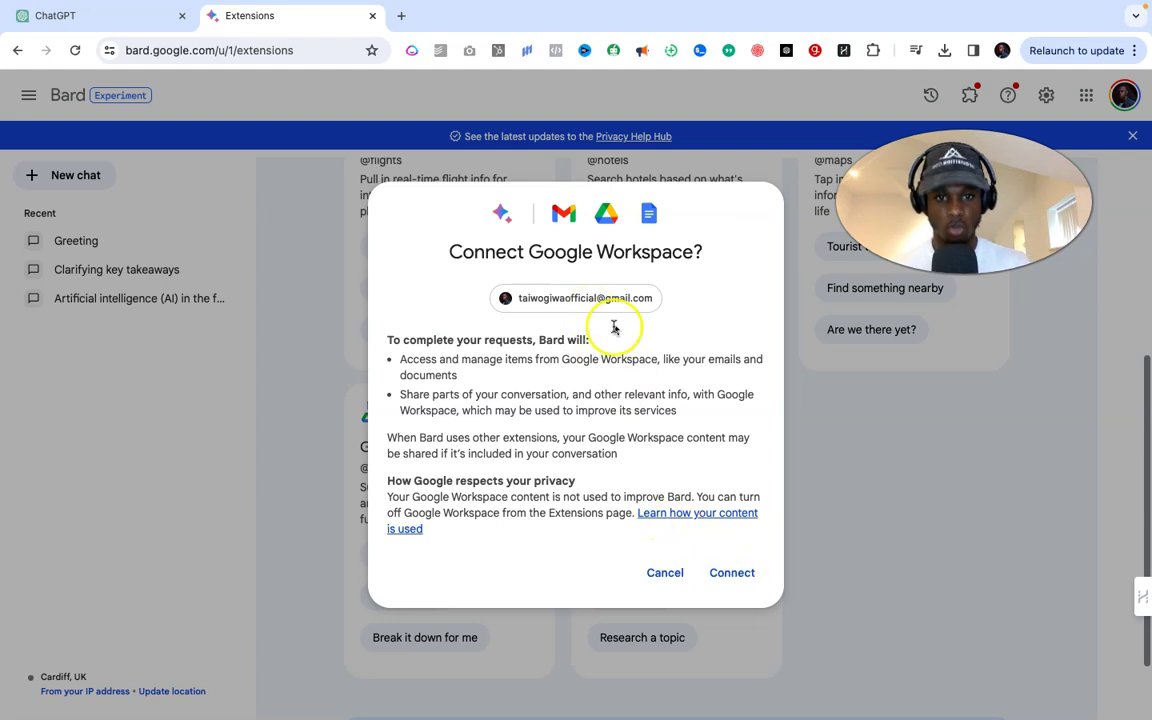
{"action": "left_click", "coordinate": [727, 580]}
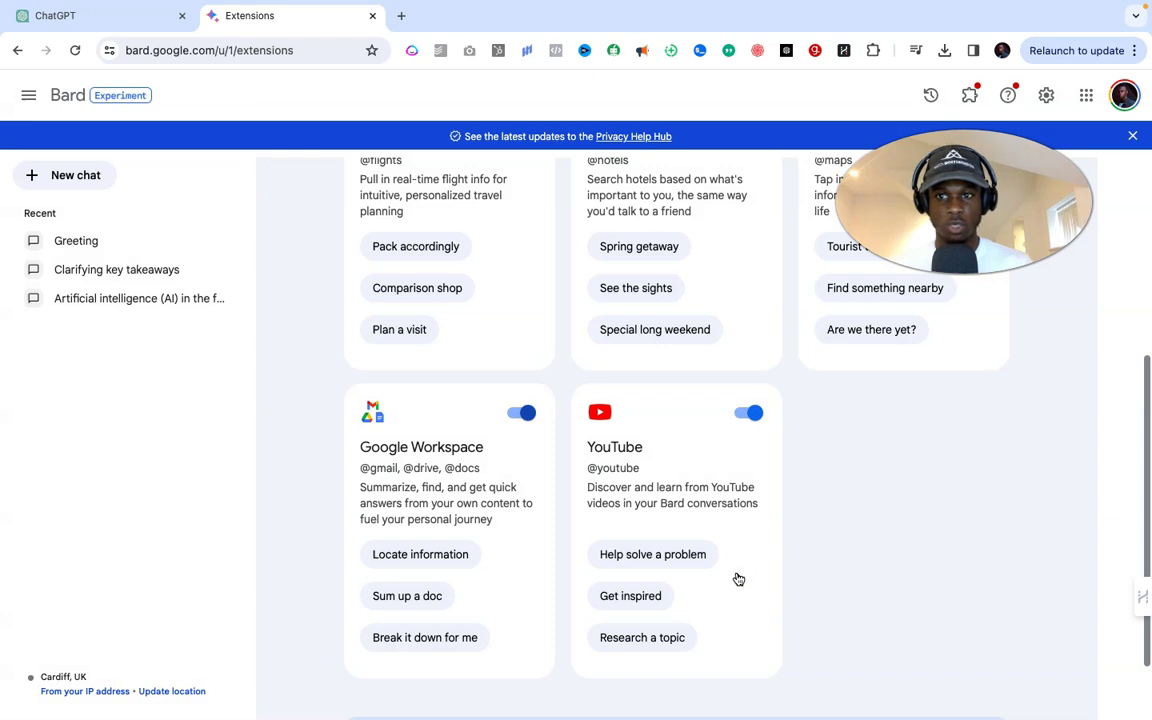
Step: Start a new Bard chat and fill the prompt with the "text message draft" suggestion
{"action": "scroll", "coordinate": [738, 580], "scroll_direction": "down", "scroll_amount": 1}
{"action": "scroll", "coordinate": [738, 580], "scroll_direction": "up", "scroll_amount": 5}
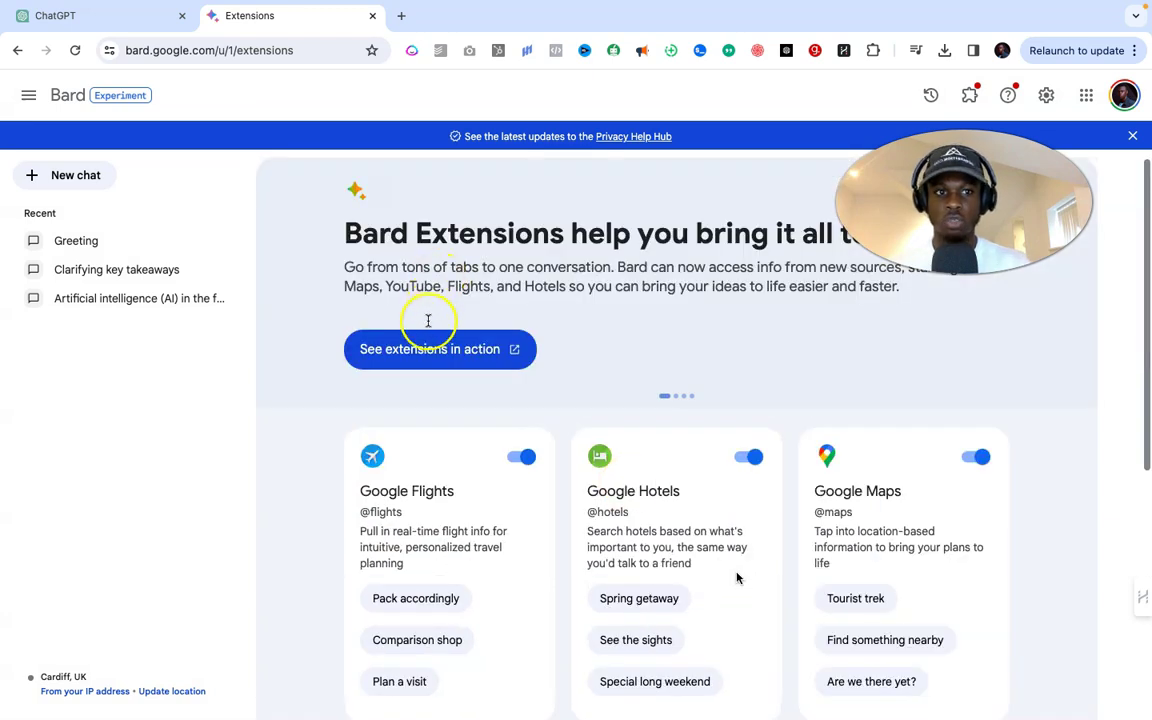
{"action": "left_click", "coordinate": [88, 178]}
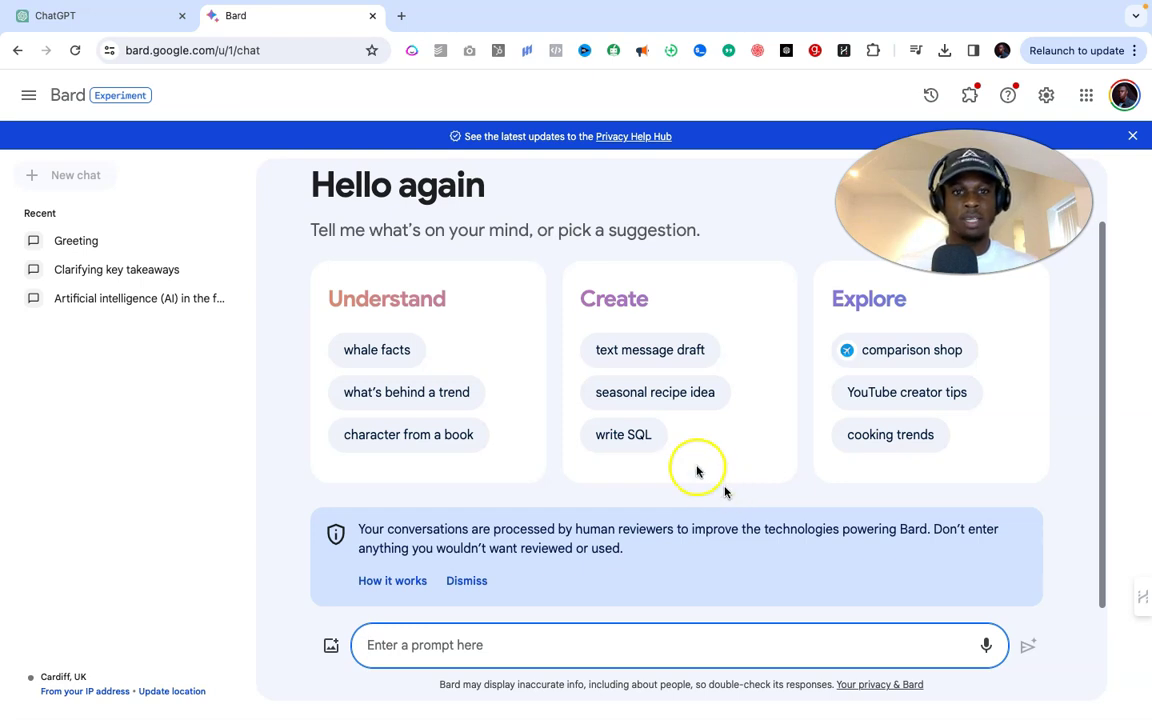
{"action": "left_click", "coordinate": [668, 352]}
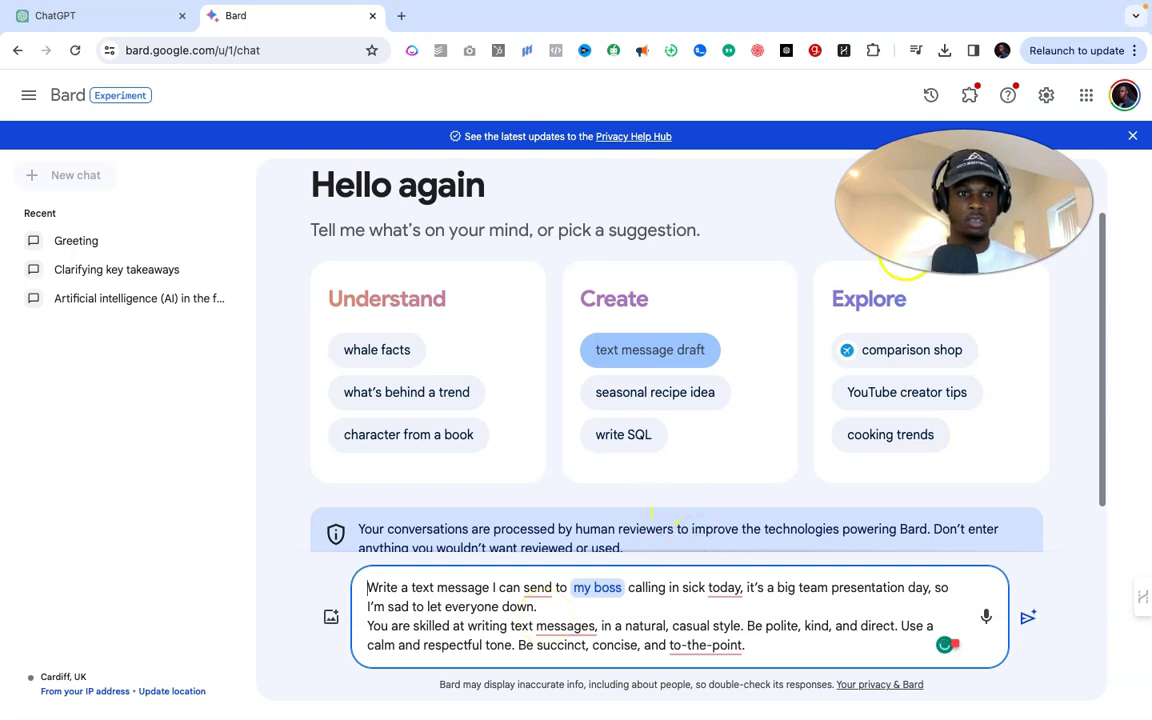
{"action": "scroll", "coordinate": [885, 283], "scroll_direction": "up", "scroll_amount": 2}
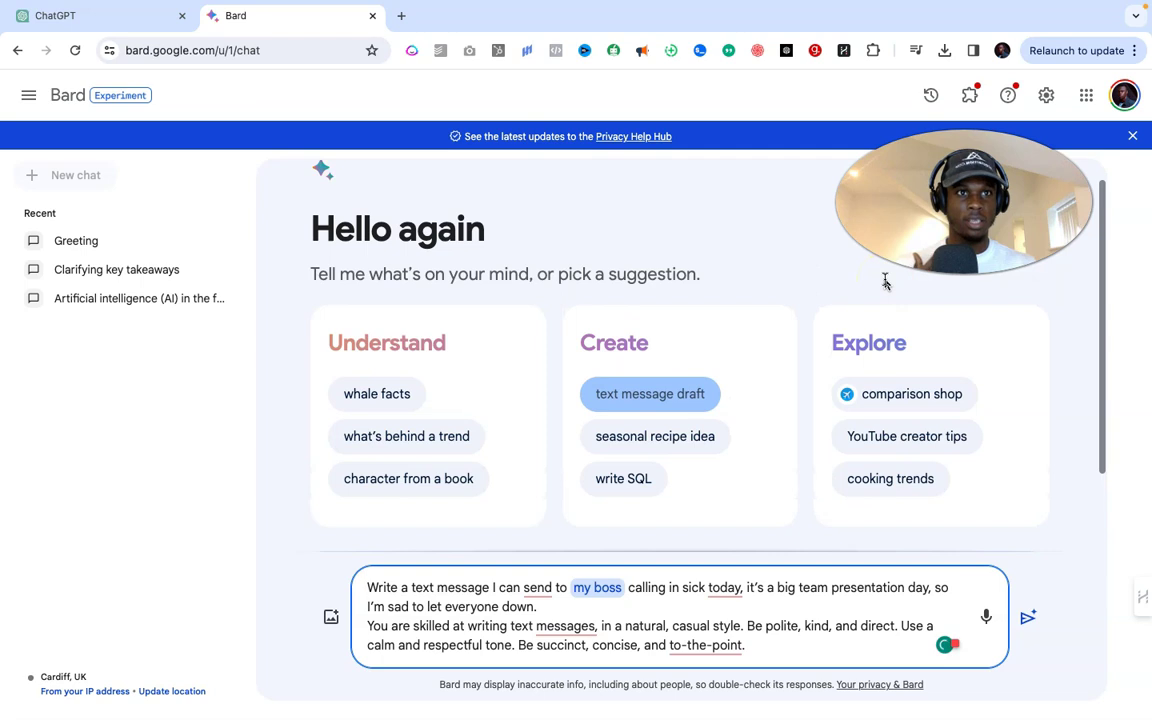
Step: Switch Bard to the dark theme
{"action": "left_click", "coordinate": [1045, 97]}
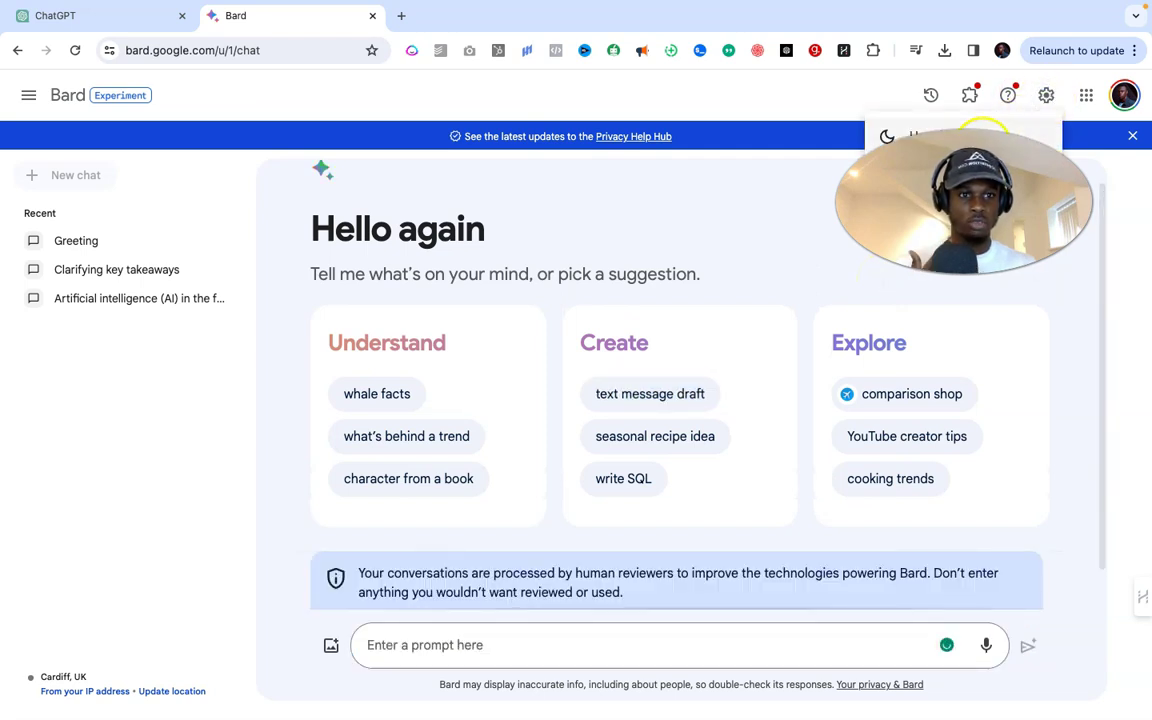
{"action": "left_click", "coordinate": [920, 136]}
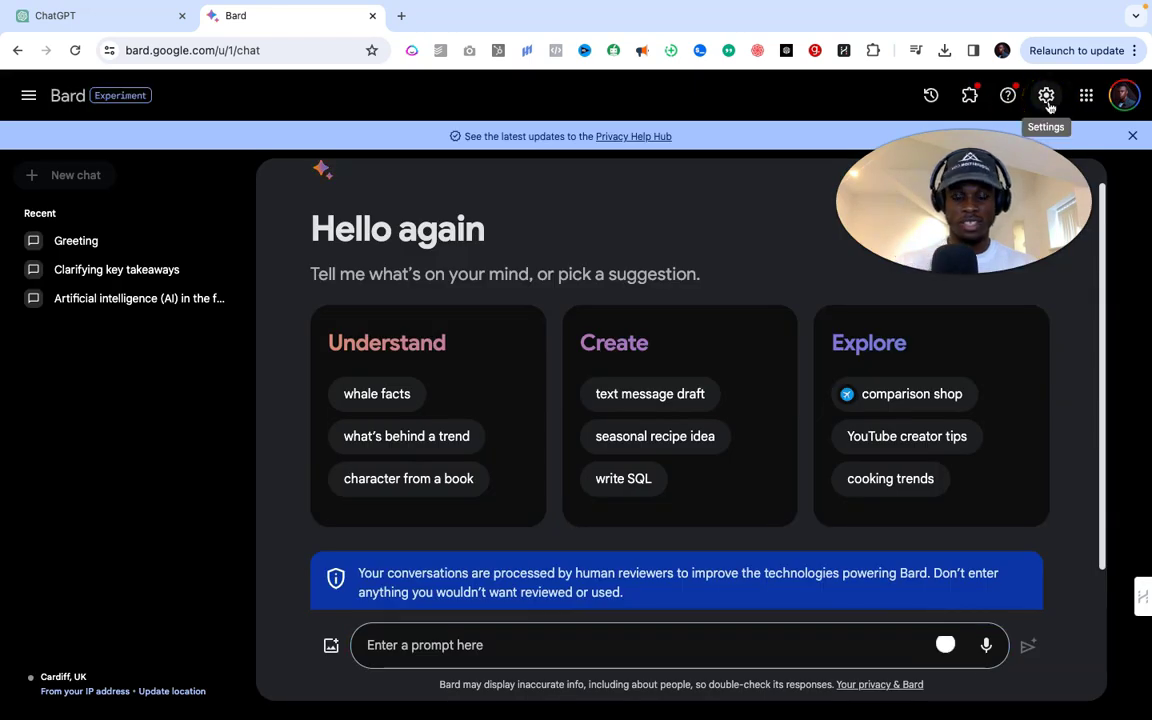
{"action": "scroll", "coordinate": [926, 375], "scroll_direction": "down", "scroll_amount": 1}
{"action": "scroll", "coordinate": [926, 378], "scroll_direction": "up", "scroll_amount": 2}
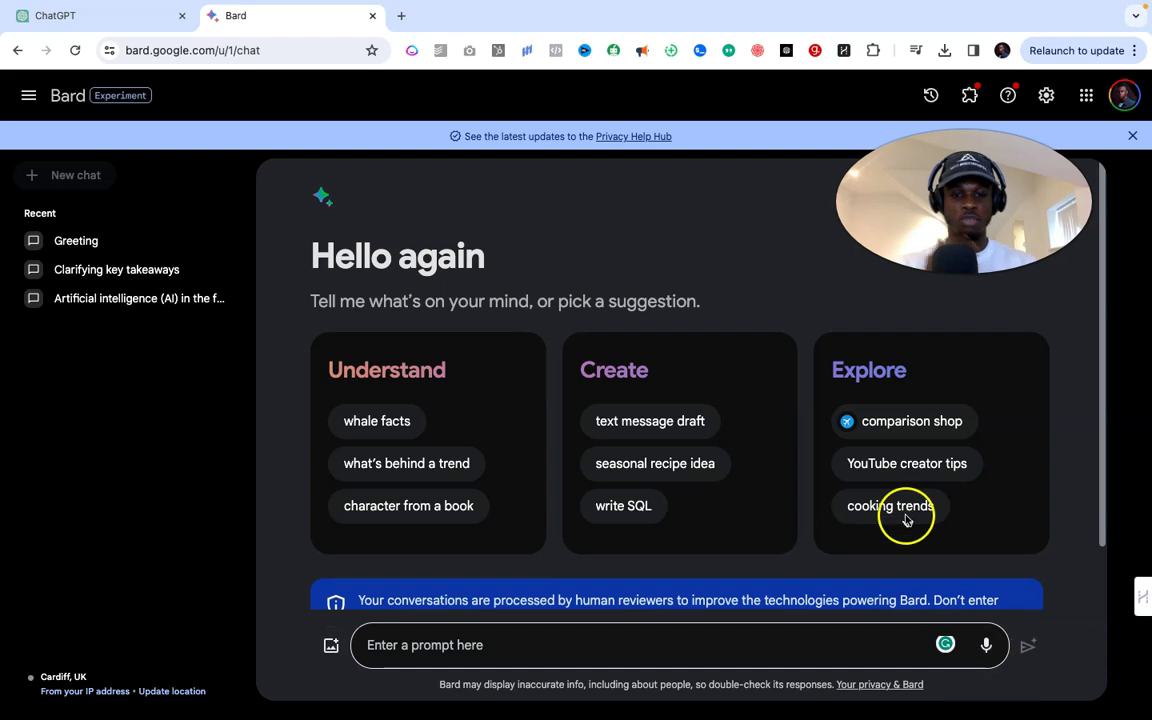
{"action": "scroll", "coordinate": [790, 419], "scroll_direction": "down", "scroll_amount": 1}
{"action": "scroll", "coordinate": [790, 419], "scroll_direction": "up", "scroll_amount": 1}
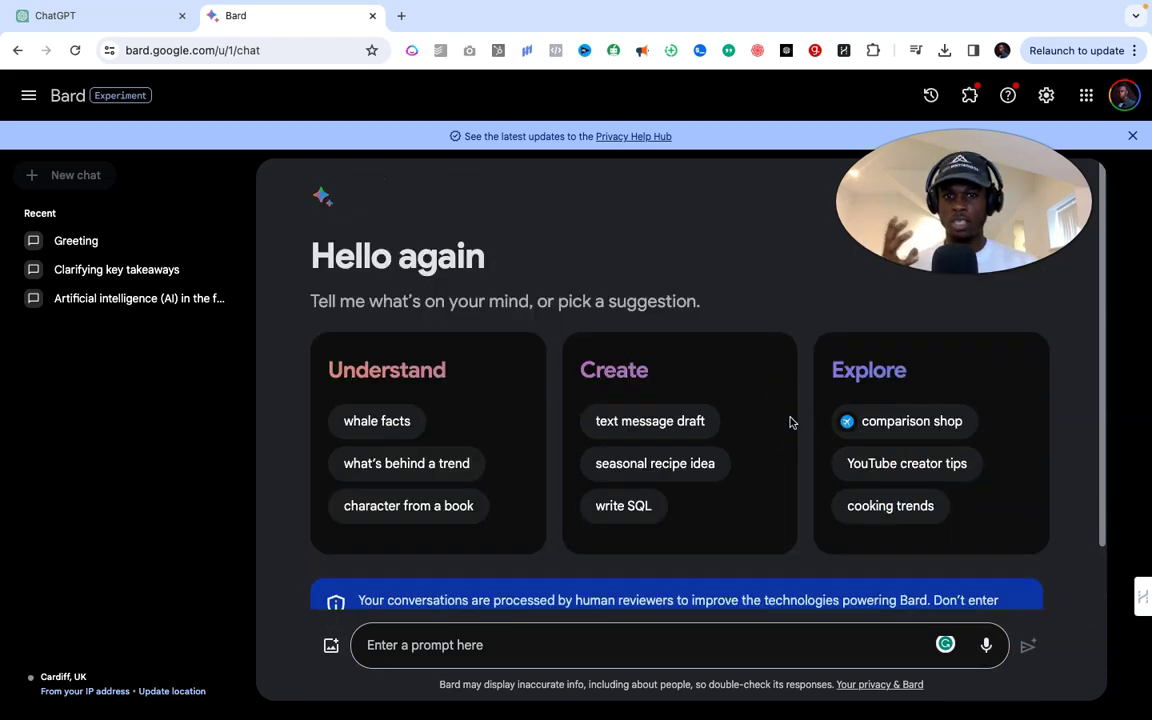
{"action": "left_click", "coordinate": [718, 301]}
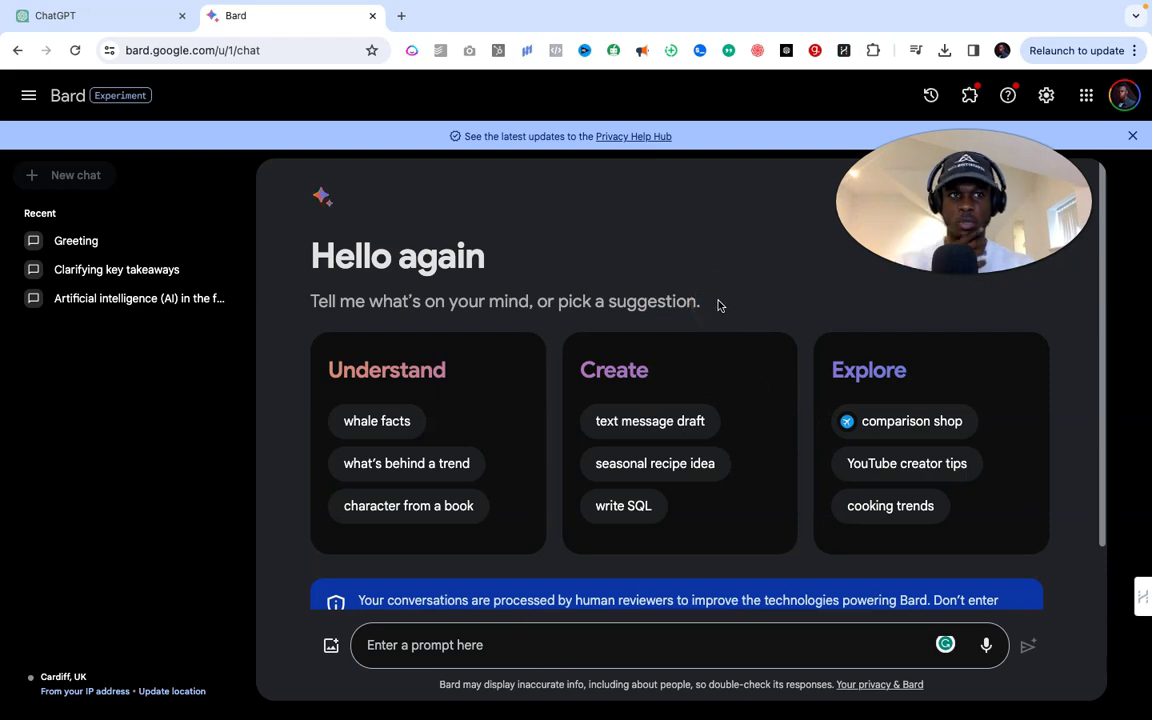
Step: Ask Bard "What AI model is powering this? And specify if it's pro or ultra."
{"action": "left_click", "coordinate": [528, 652]}
{"action": "left_click", "coordinate": [395, 648]}
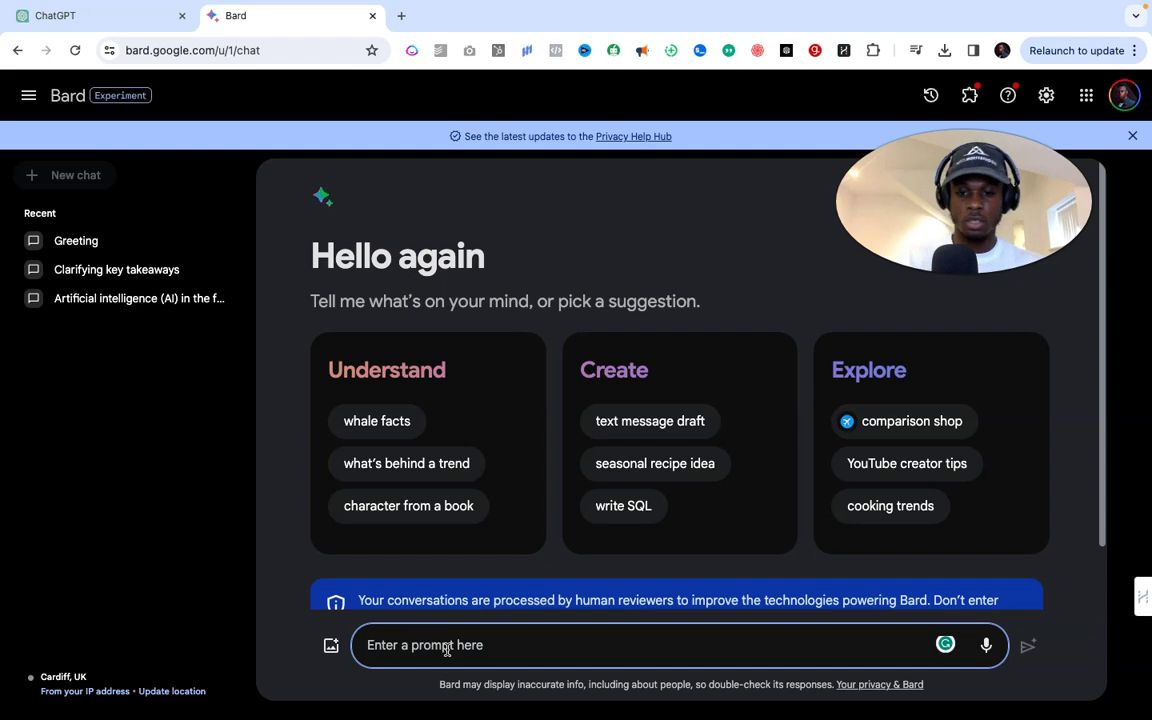
{"action": "left_click", "coordinate": [449, 648]}
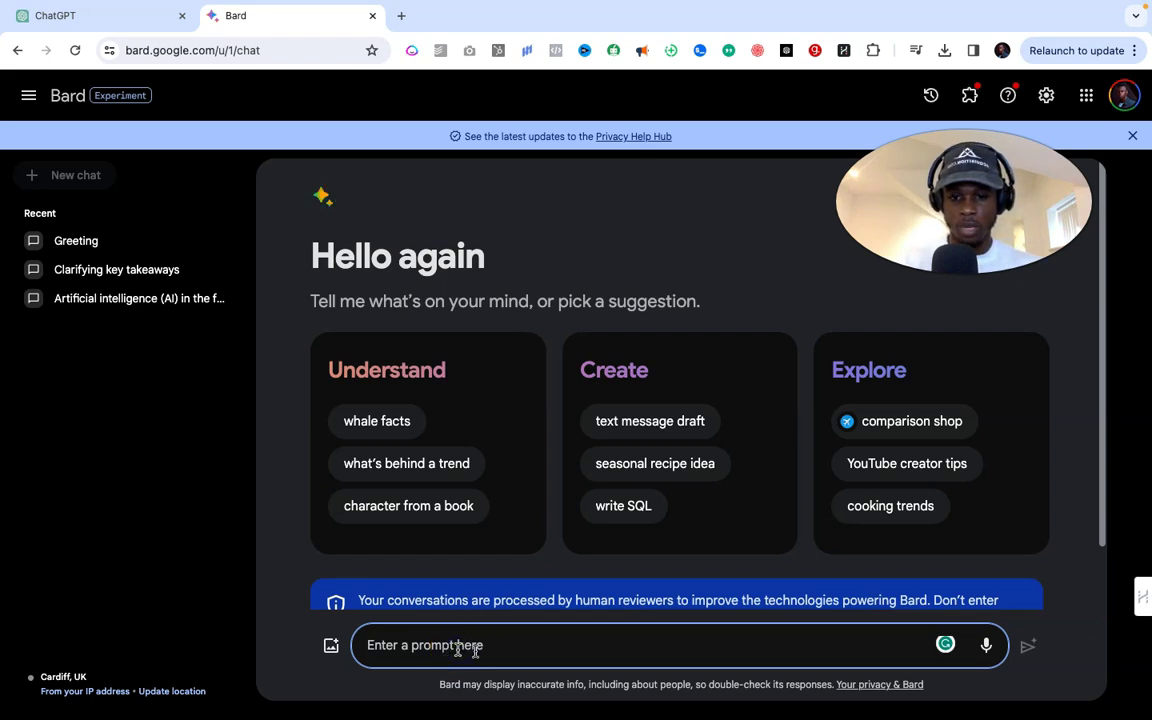
{"action": "type", "text": "What AI model is powering this? And specify if it's pro or ultra."}
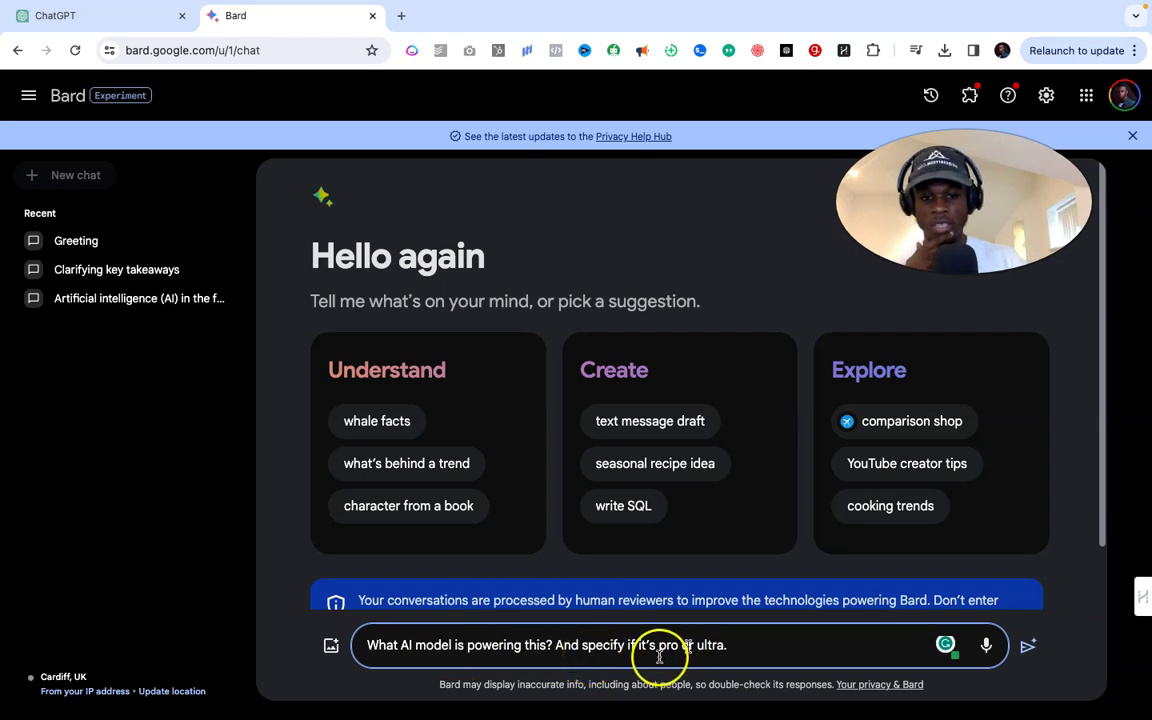
{"action": "left_click", "coordinate": [1028, 646]}
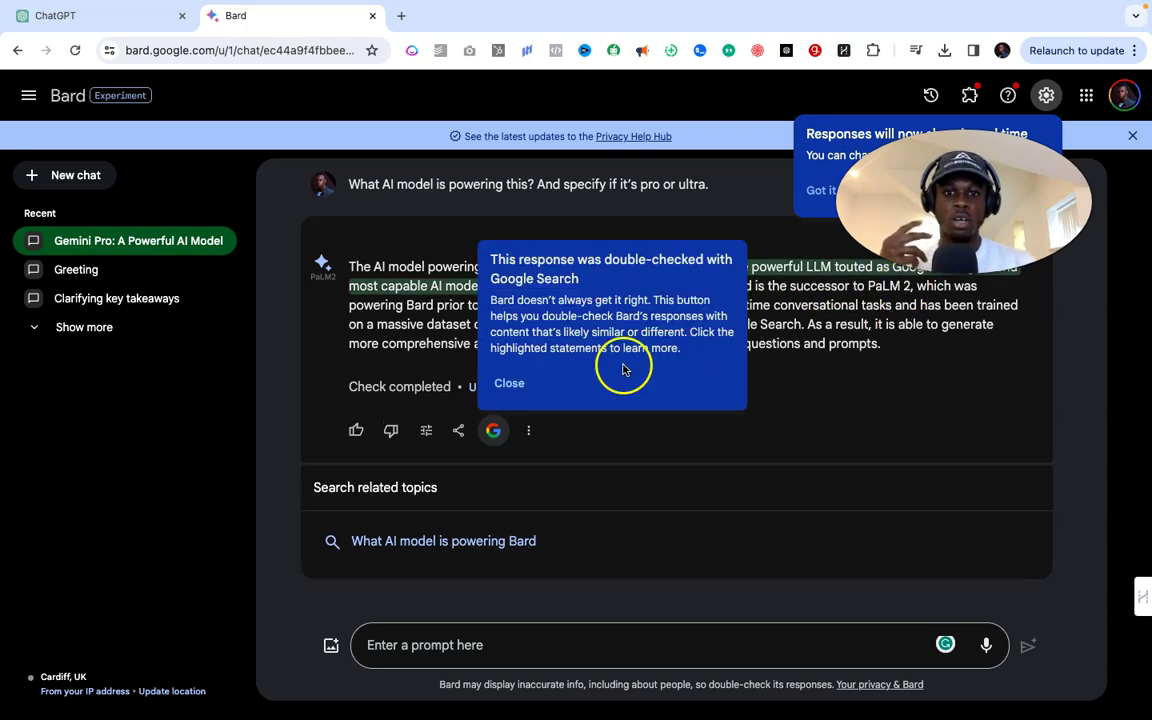
Step: Clear the Google double-check highlights from Bard's answer and dismiss the double-check and real-time response notices
{"action": "left_click", "coordinate": [509, 384]}
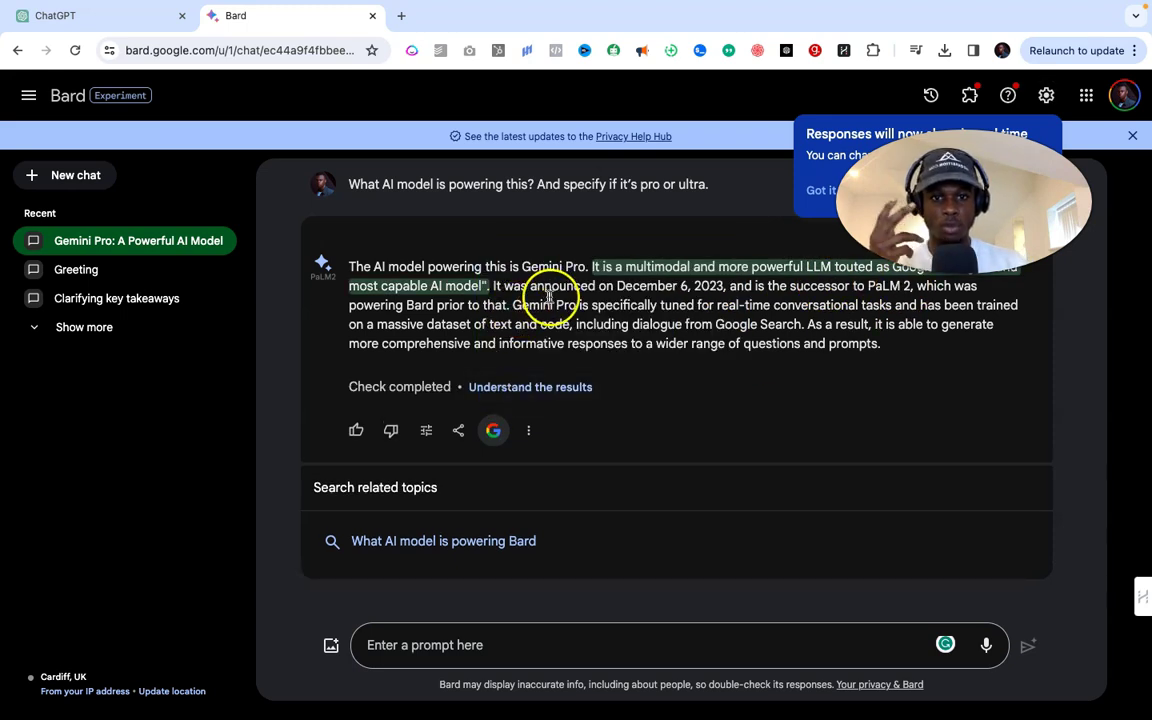
{"action": "left_click", "coordinate": [652, 333]}
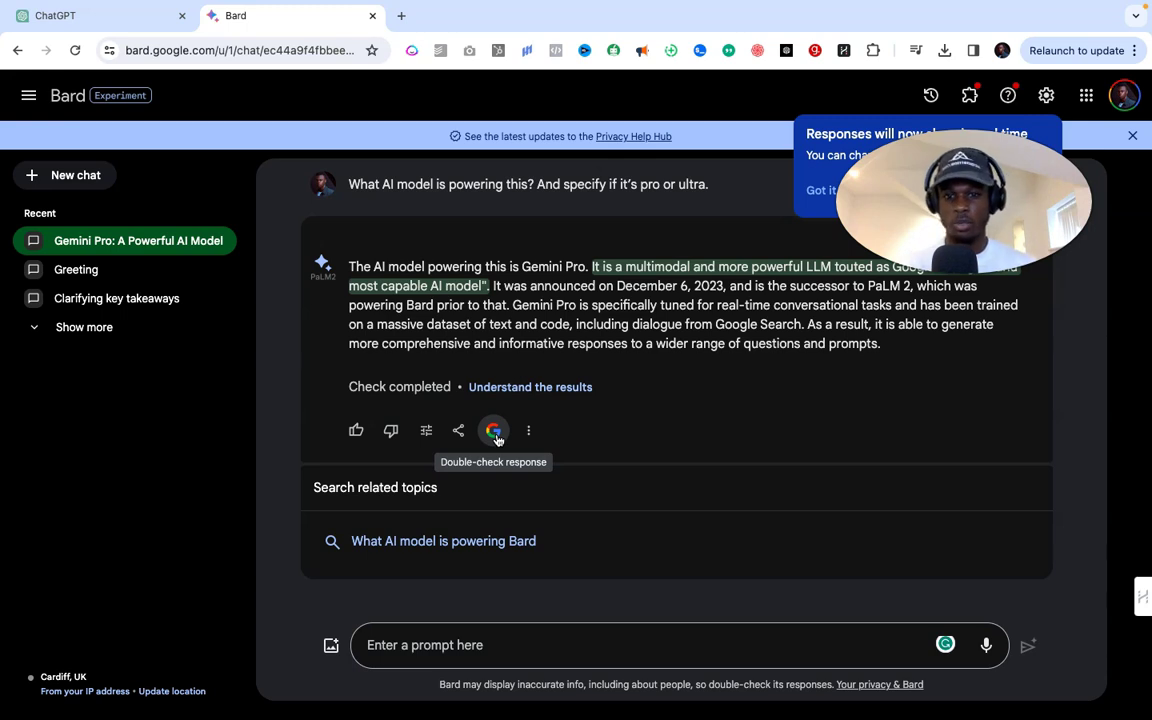
{"action": "left_click", "coordinate": [496, 438]}
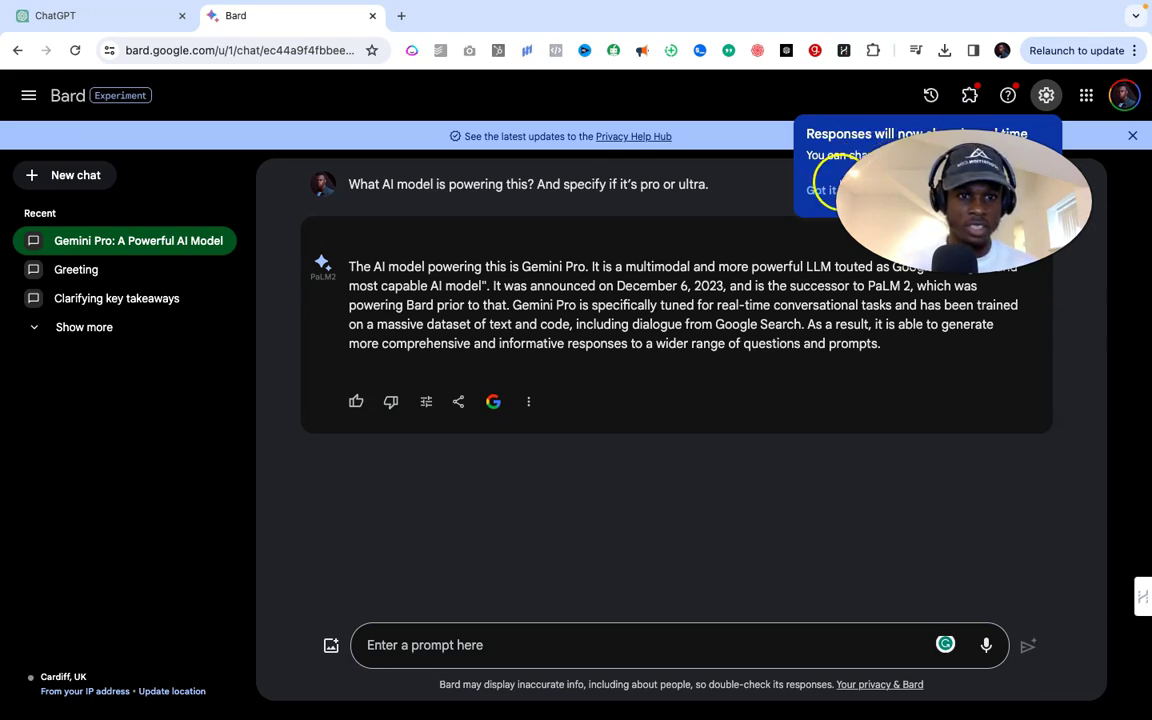
{"action": "left_click", "coordinate": [823, 191]}
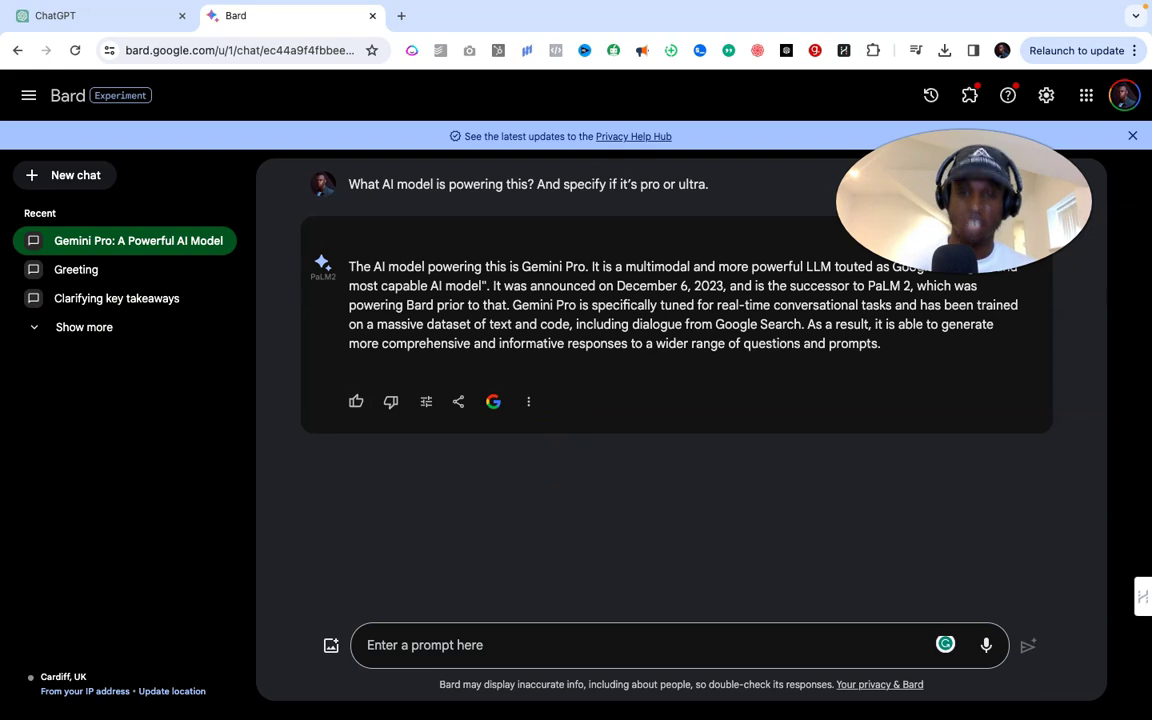
Step: Send Bard the prompt "Explain how taxation works to a 5 year old"
{"action": "left_click", "coordinate": [422, 650]}
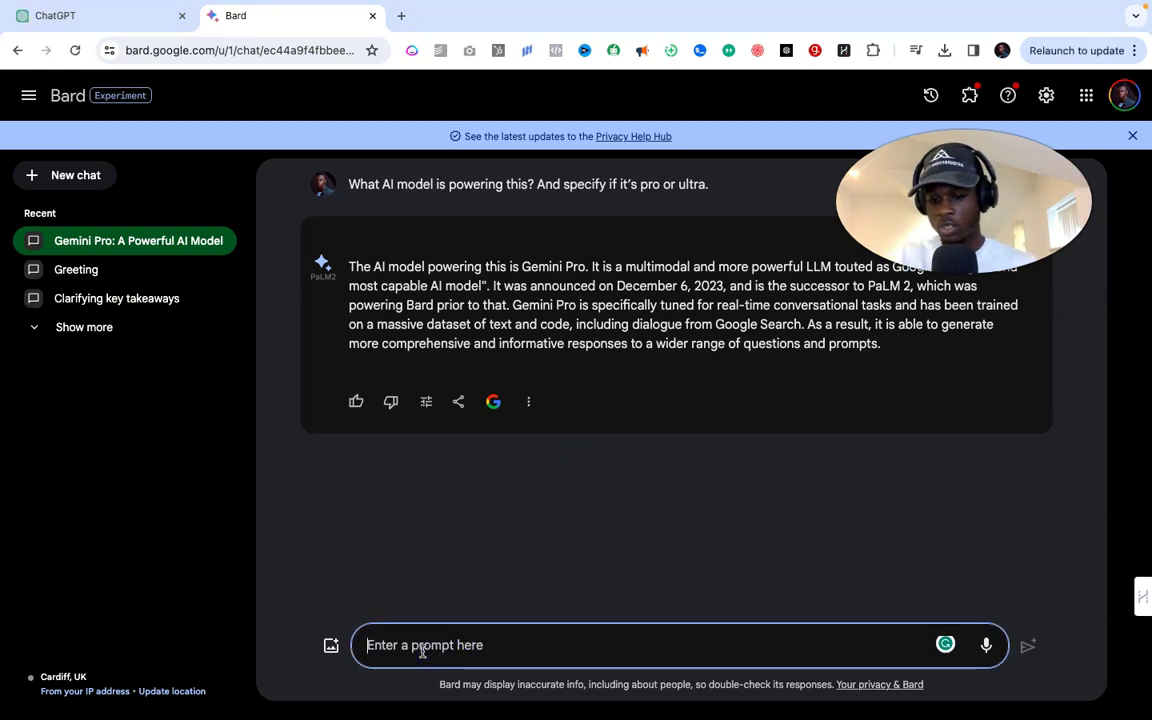
{"action": "type", "text": "Explain how taxation works to a 5 year old"}
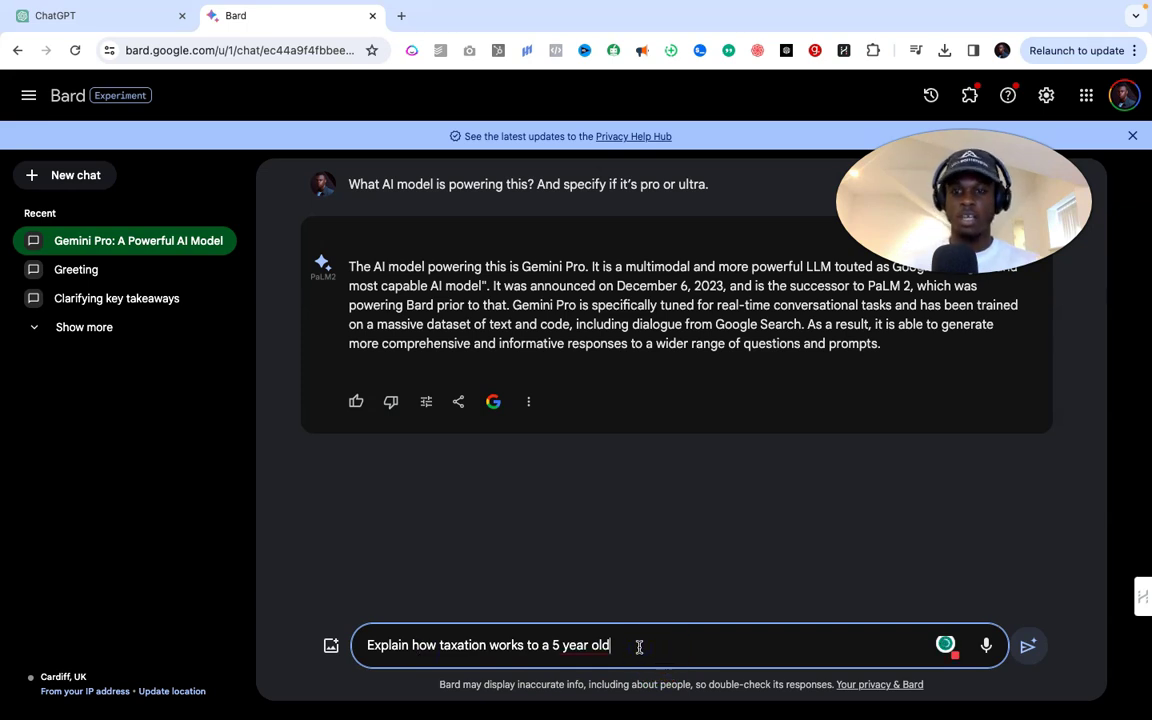
{"action": "key", "text": "Return"}
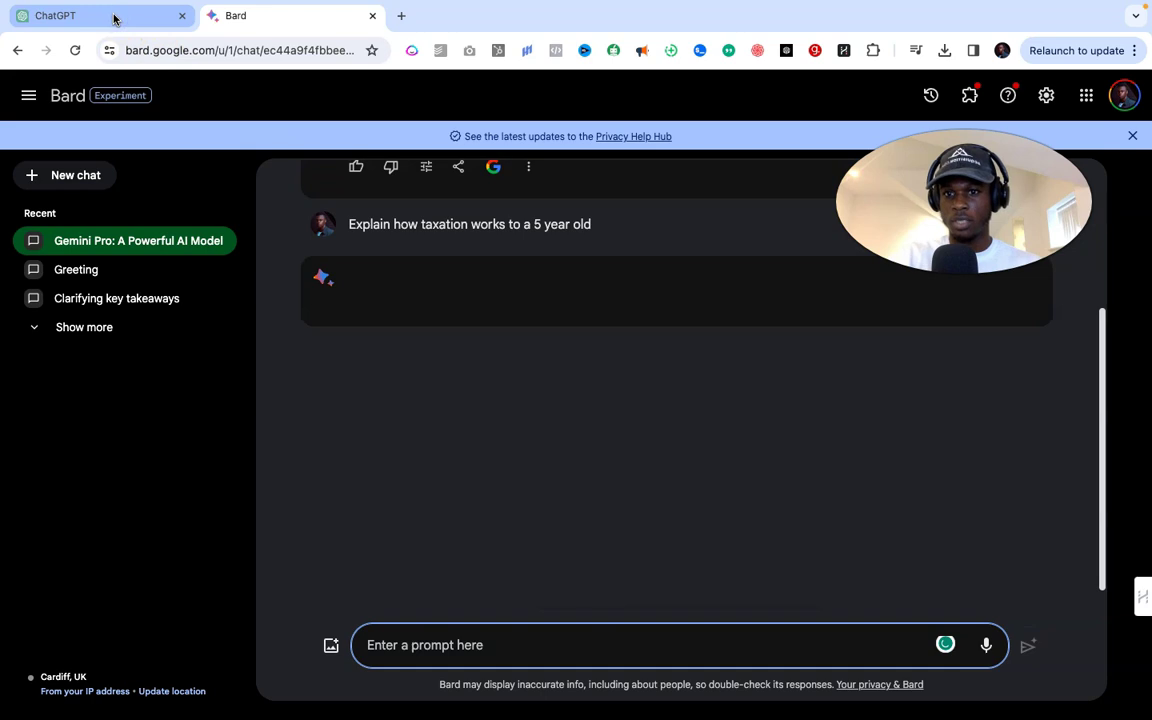
Step: Switch to ChatGPT and send the prompt "Explain how taxation works to a 5 year old"
{"action": "left_click", "coordinate": [113, 16]}
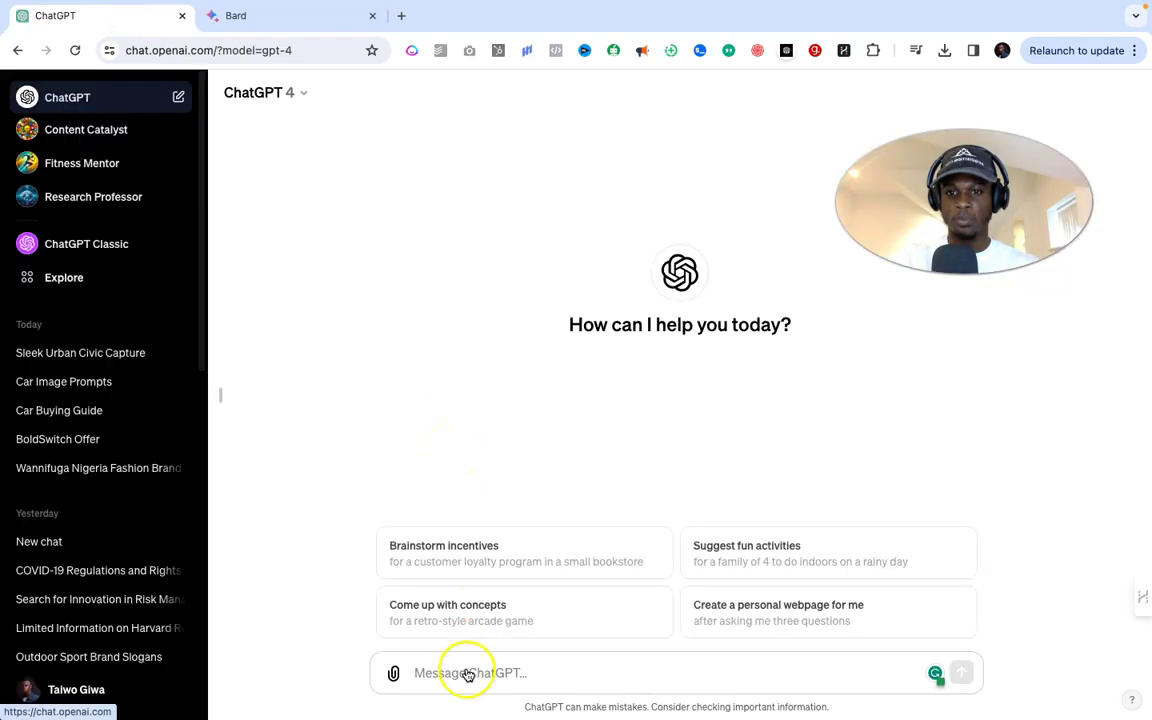
{"action": "left_click", "coordinate": [443, 673]}
{"action": "type", "text": "Explain how taxation works to a 5 year old"}
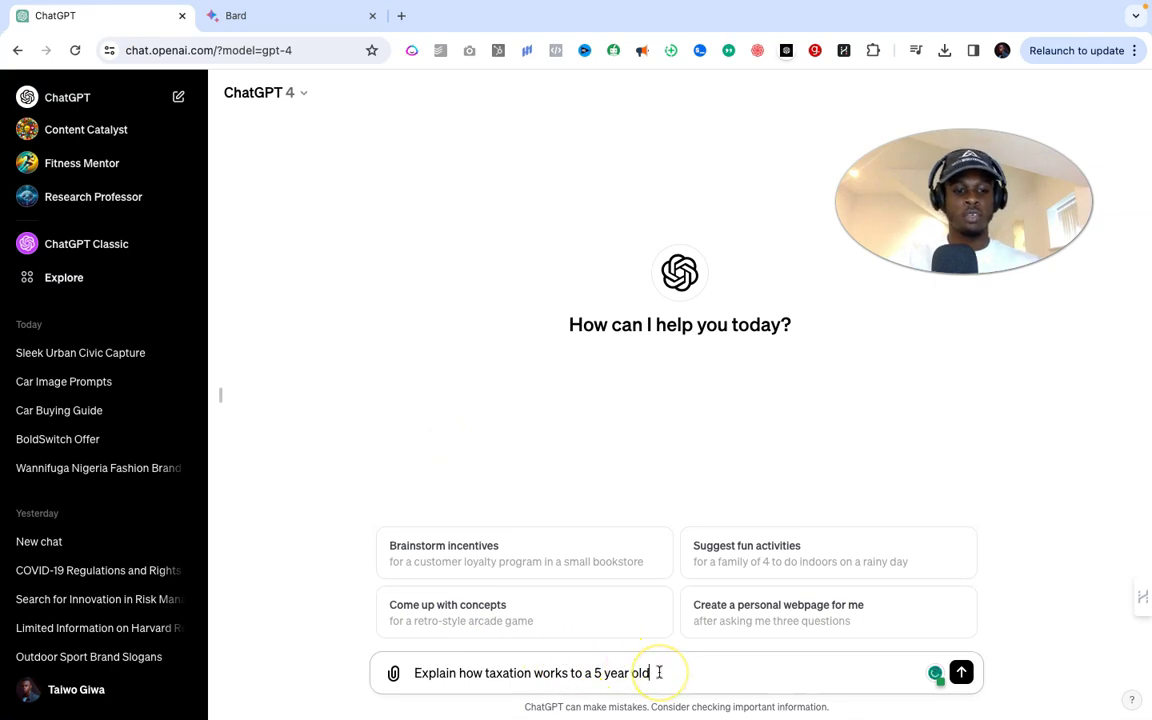
{"action": "key", "text": "super+a"}
{"action": "key", "text": "BackSpace"}
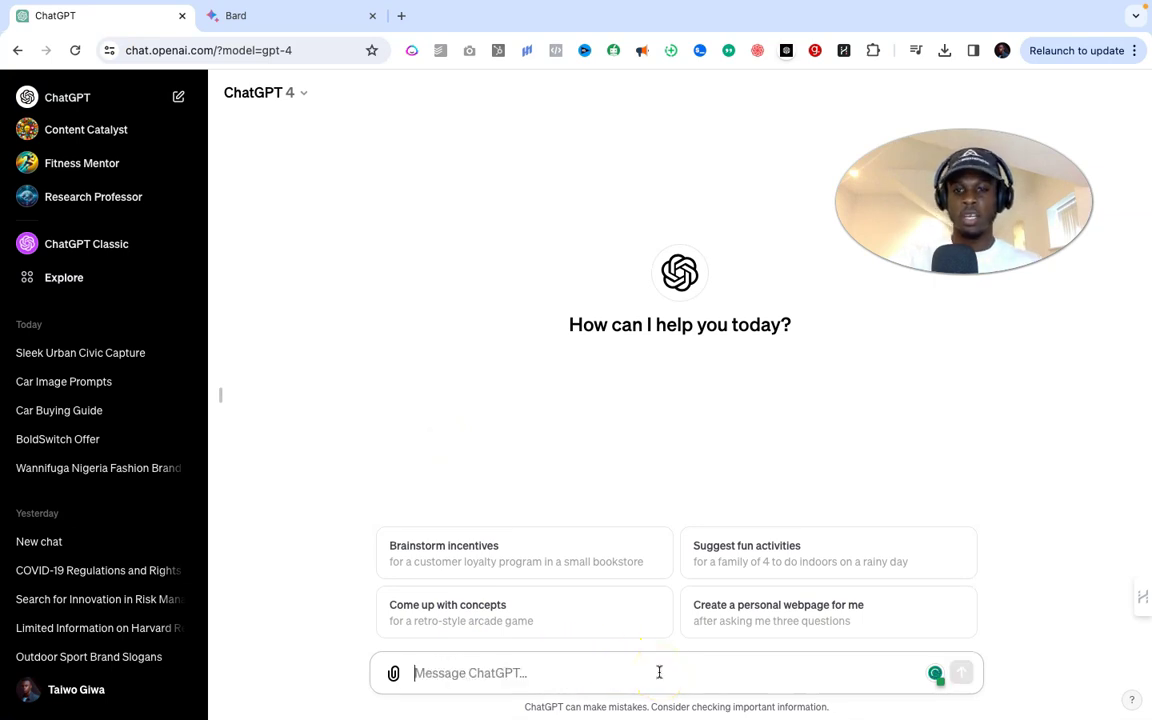
{"action": "type", "text": "Explain how taxation works to a 5 year old"}
{"action": "key", "text": "Return"}
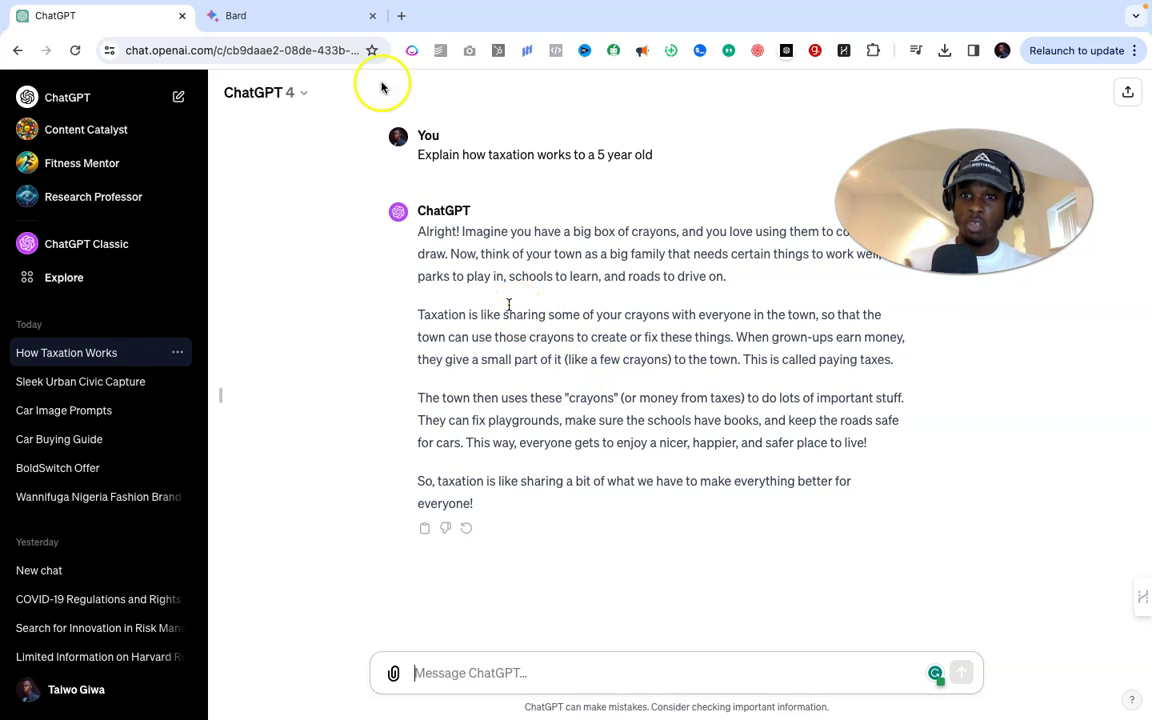
Step: Switch to Bard and view Draft 2 and Draft 3 of its taxation answer
{"action": "left_click", "coordinate": [303, 24]}
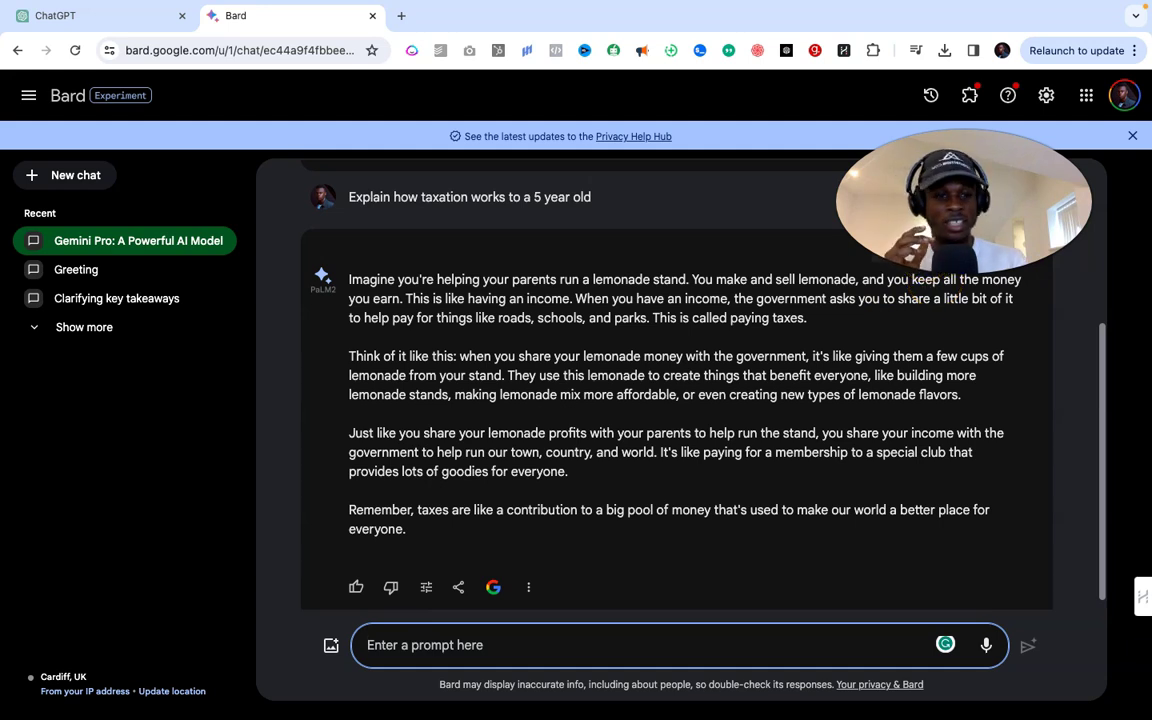
{"action": "left_click", "coordinate": [985, 245]}
{"action": "left_click", "coordinate": [670, 318]}
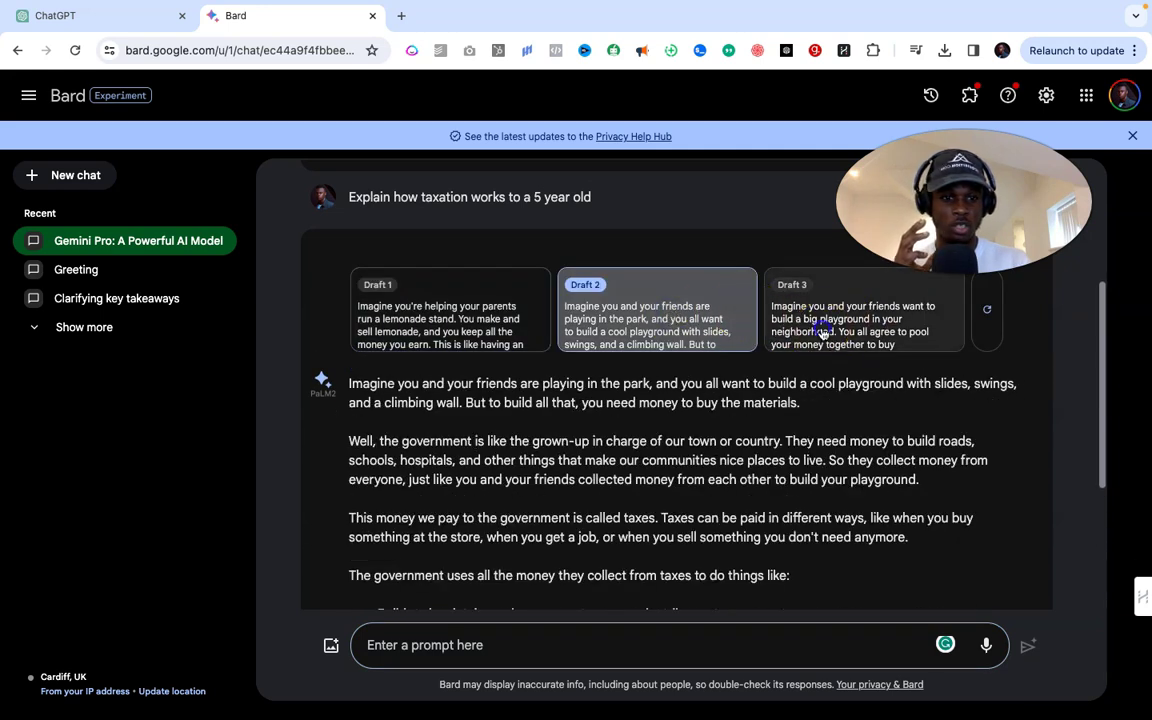
{"action": "left_click", "coordinate": [822, 332]}
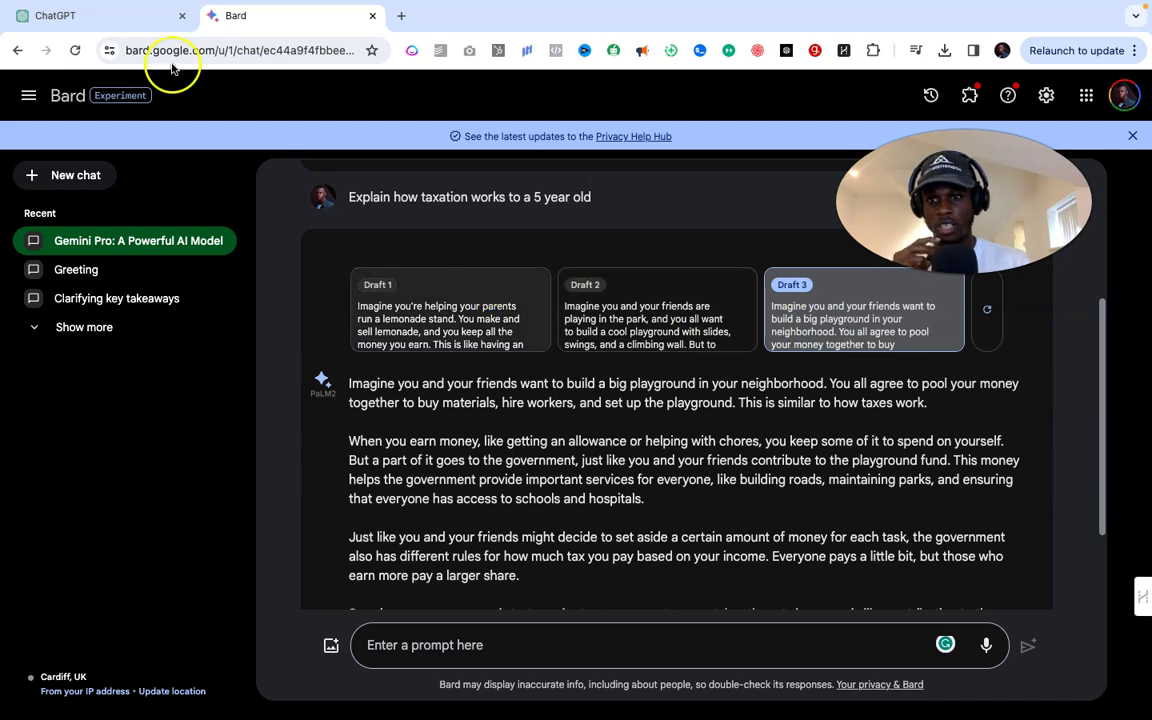
Step: Switch to ChatGPT and regenerate its taxation answer
{"action": "left_click", "coordinate": [108, 15]}
{"action": "left_click", "coordinate": [462, 527]}
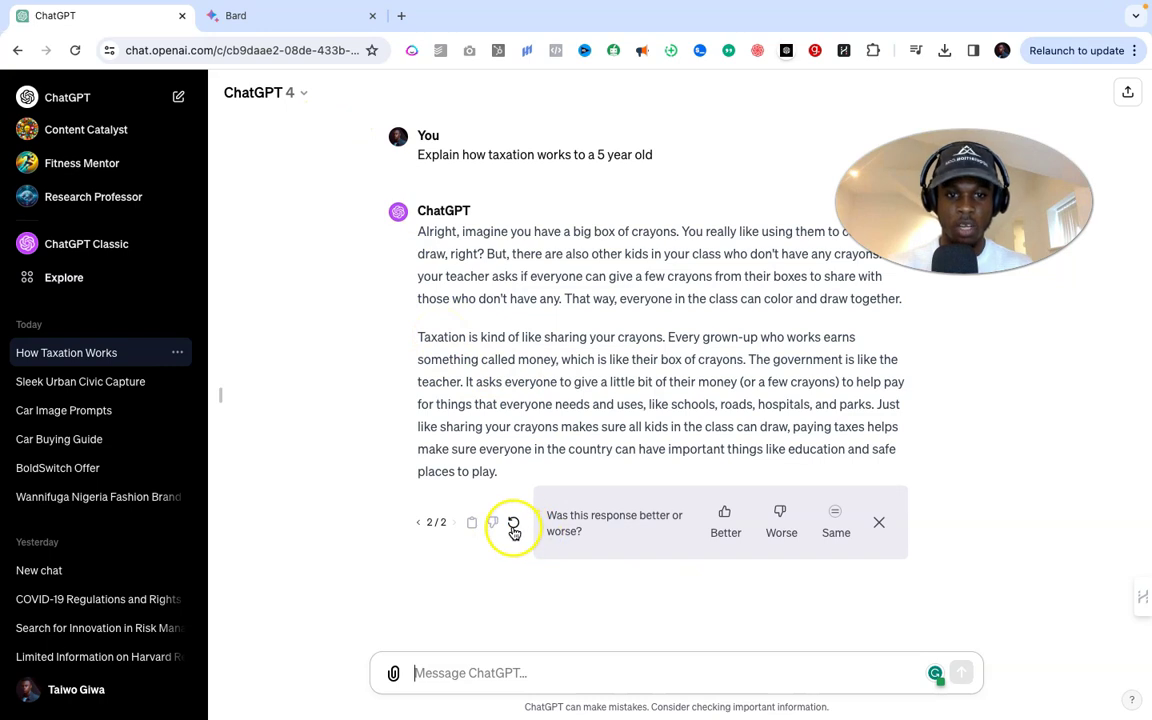
Step: Return to Bard and read through Draft 1 and Draft 2 of the taxation answer
{"action": "left_click", "coordinate": [281, 16]}
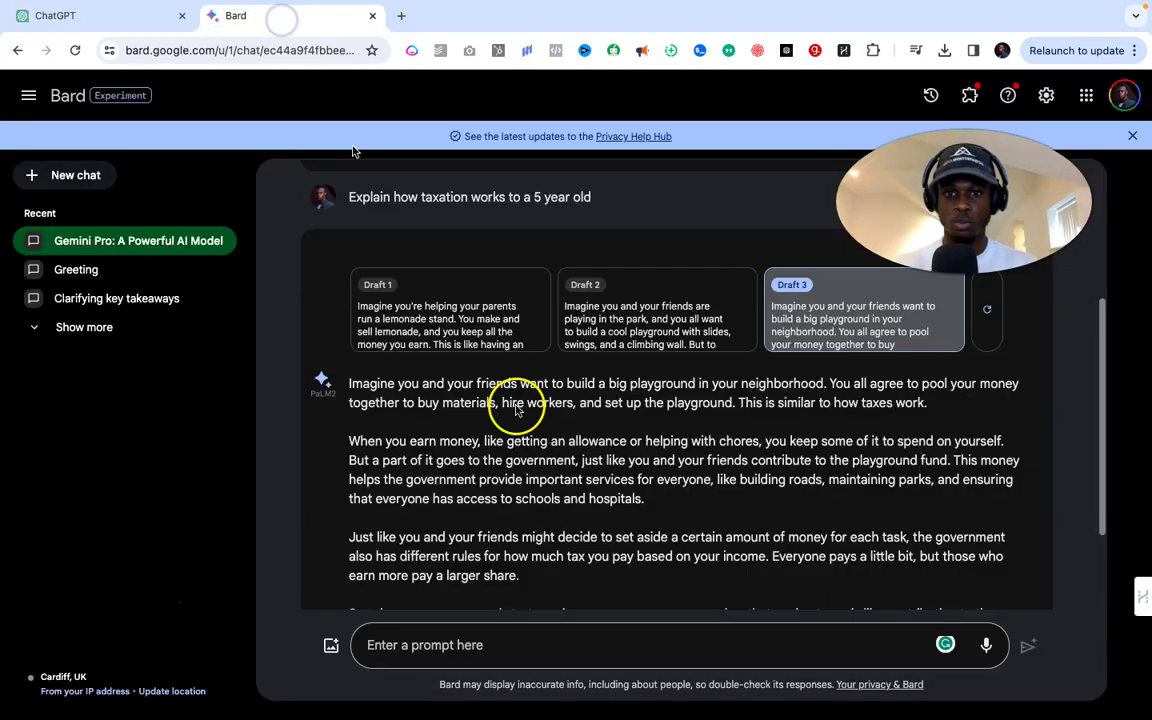
{"action": "left_click", "coordinate": [590, 312]}
{"action": "left_click", "coordinate": [482, 316]}
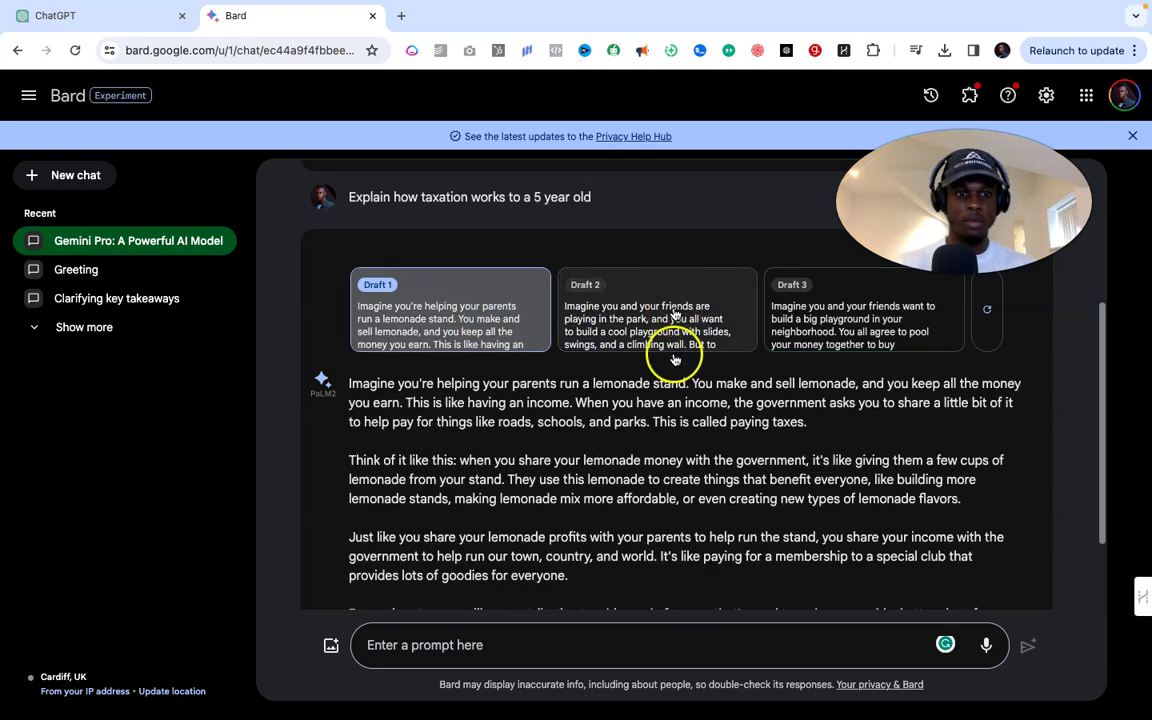
{"action": "scroll", "coordinate": [918, 442], "scroll_direction": "down", "scroll_amount": 2}
{"action": "scroll", "coordinate": [918, 442], "scroll_direction": "up", "scroll_amount": 1}
{"action": "left_click", "coordinate": [676, 303]}
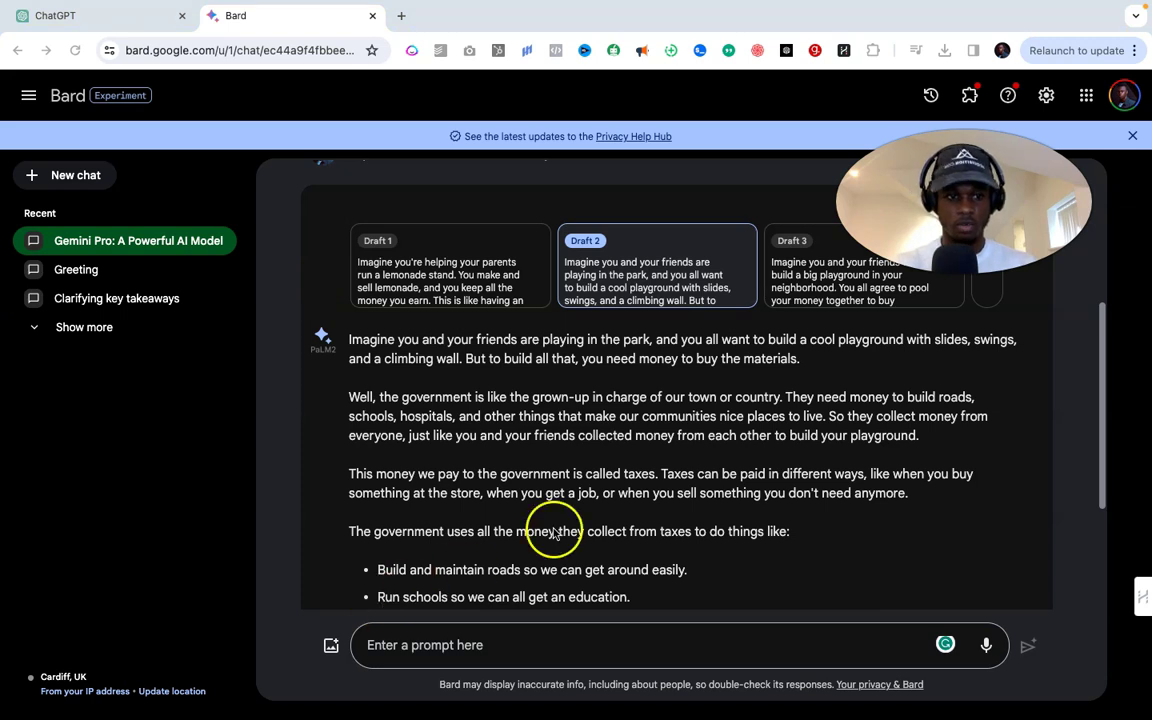
{"action": "scroll", "coordinate": [553, 532], "scroll_direction": "down", "scroll_amount": 2}
Step: Send Bard the follow-up prompt "Give me sources"
{"action": "left_click", "coordinate": [610, 646]}
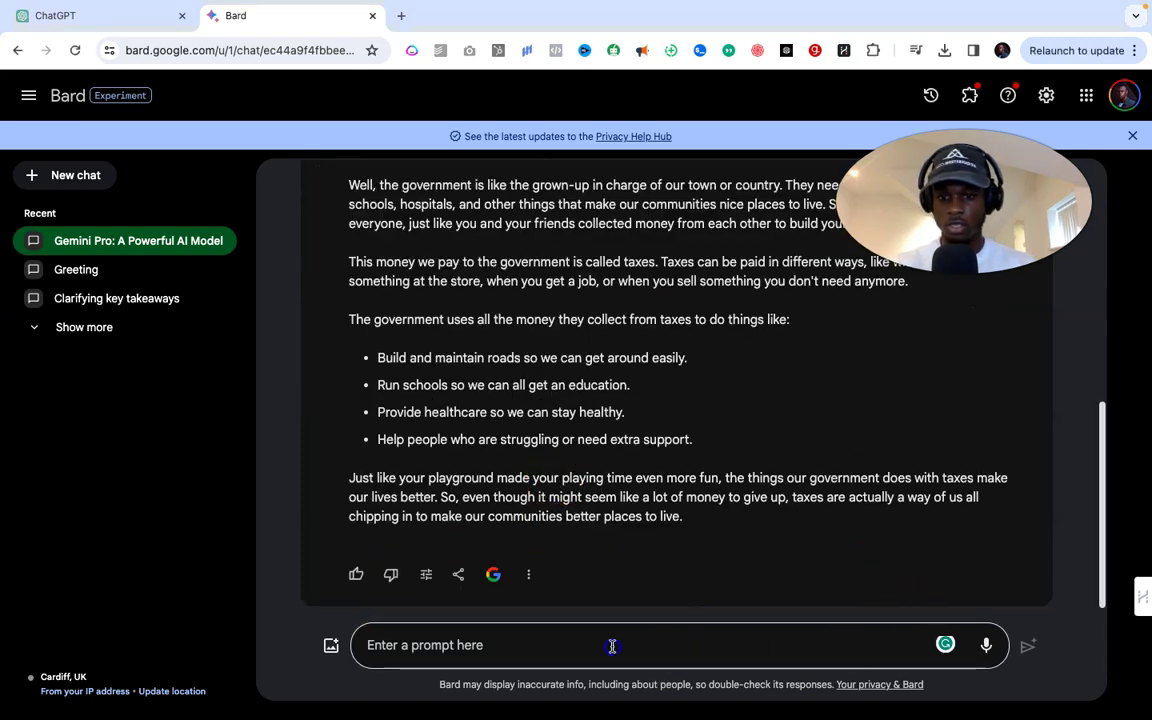
{"action": "type", "text": "Give me sources"}
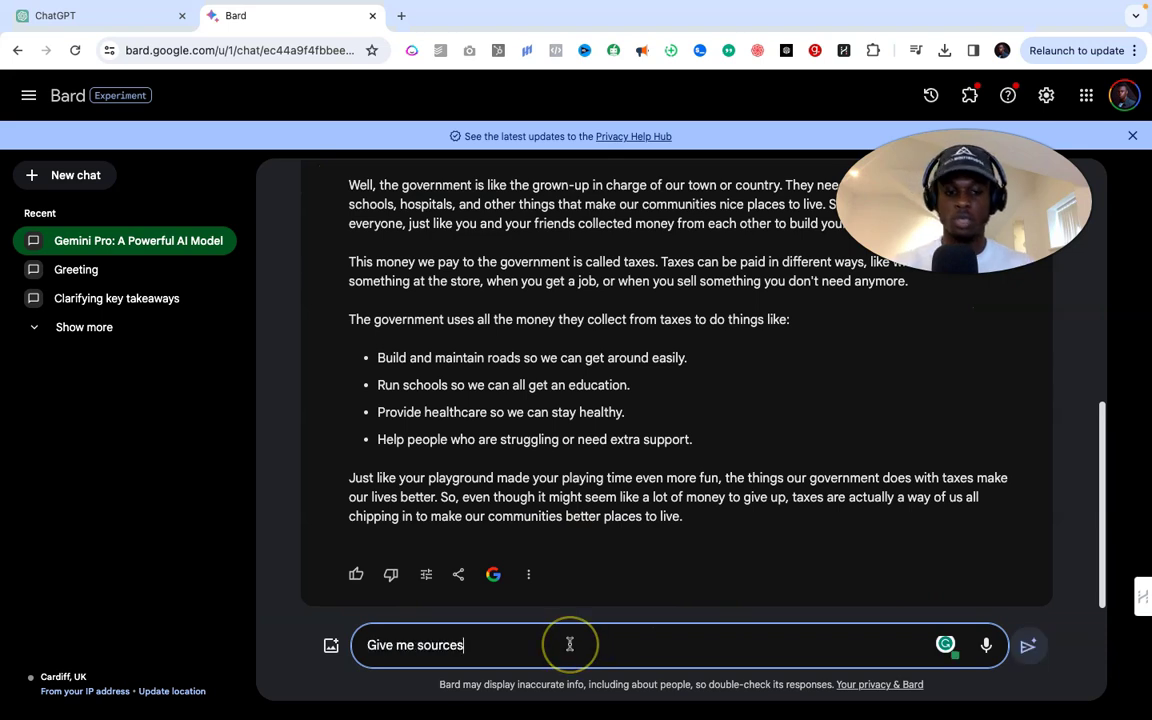
{"action": "key", "text": "Return"}
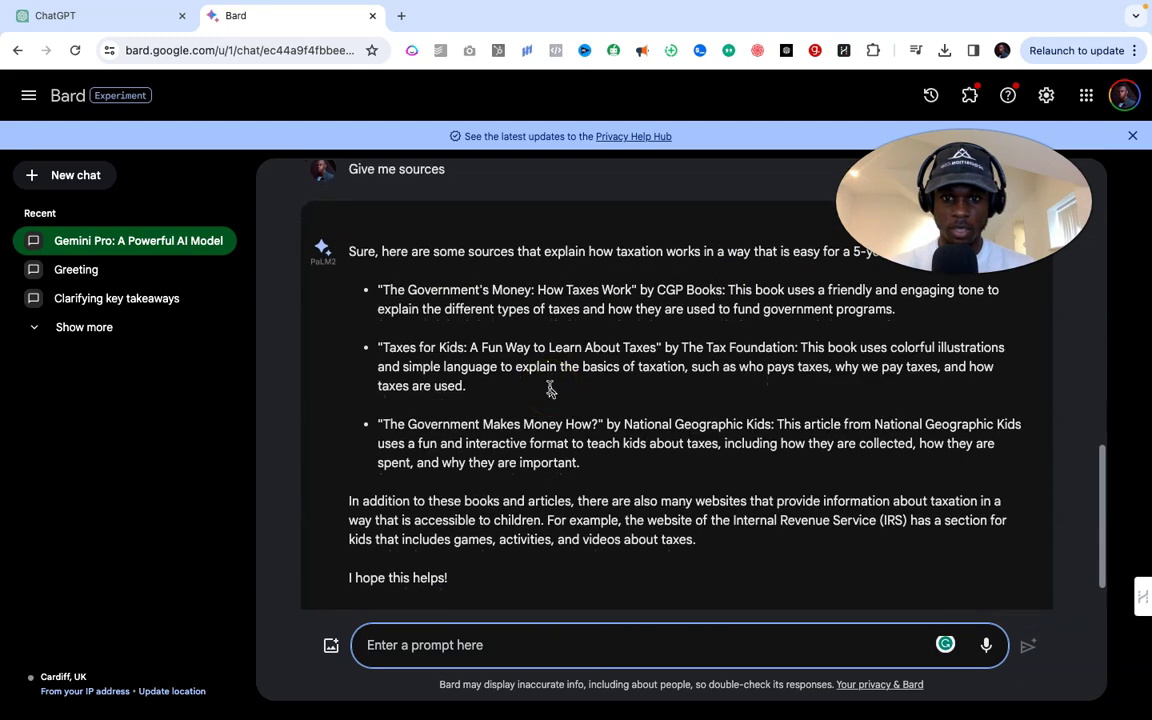
Step: Read Bard's sources answer and display Draft 2 from its alternative drafts
{"action": "scroll", "coordinate": [509, 393], "scroll_direction": "down", "scroll_amount": 1}
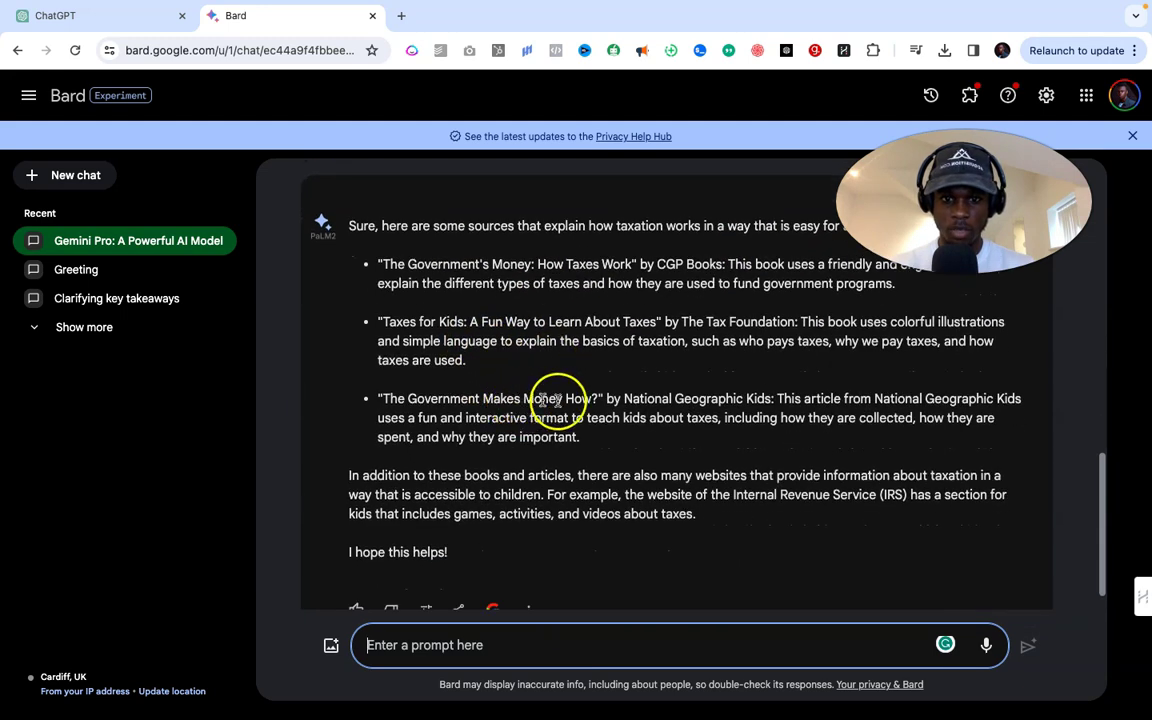
{"action": "scroll", "coordinate": [524, 437], "scroll_direction": "down", "scroll_amount": 1}
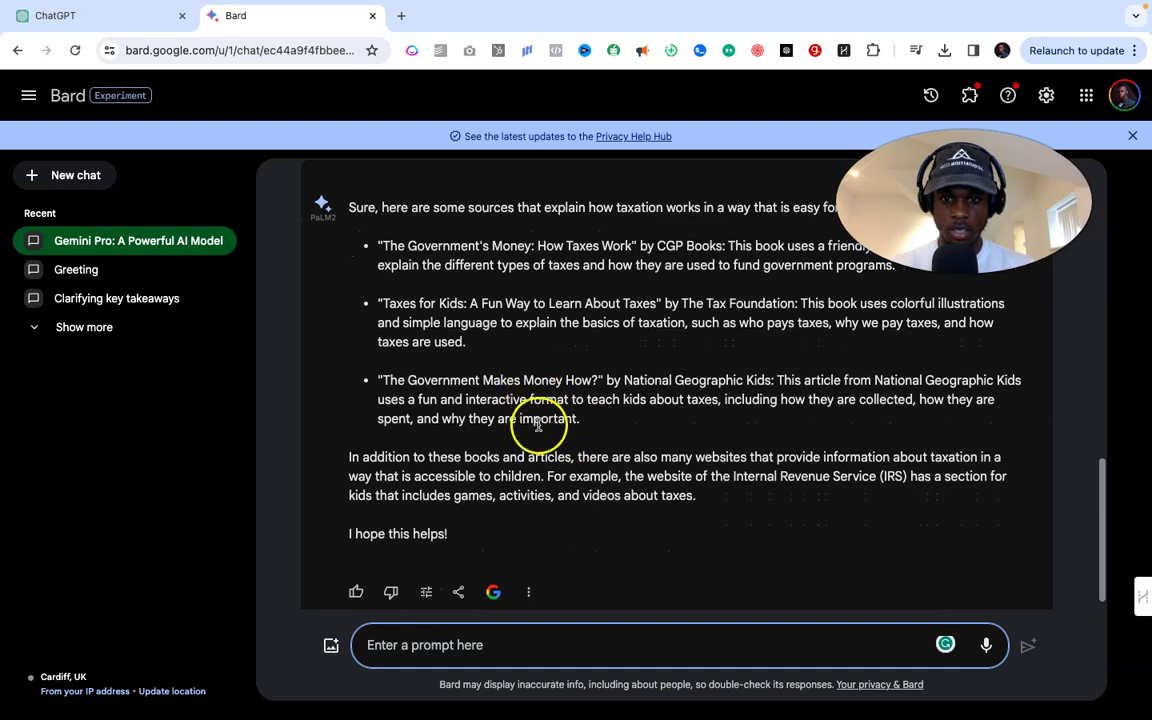
{"action": "scroll", "coordinate": [530, 424], "scroll_direction": "down", "scroll_amount": 1}
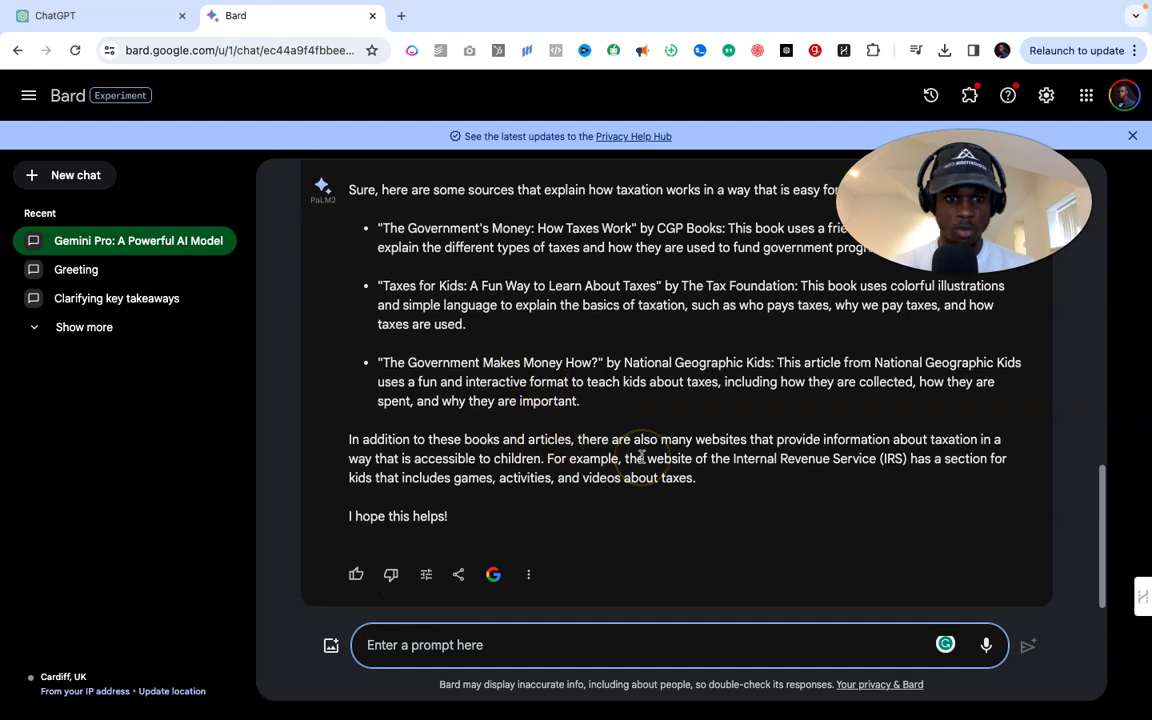
{"action": "scroll", "coordinate": [641, 455], "scroll_direction": "up", "scroll_amount": 4}
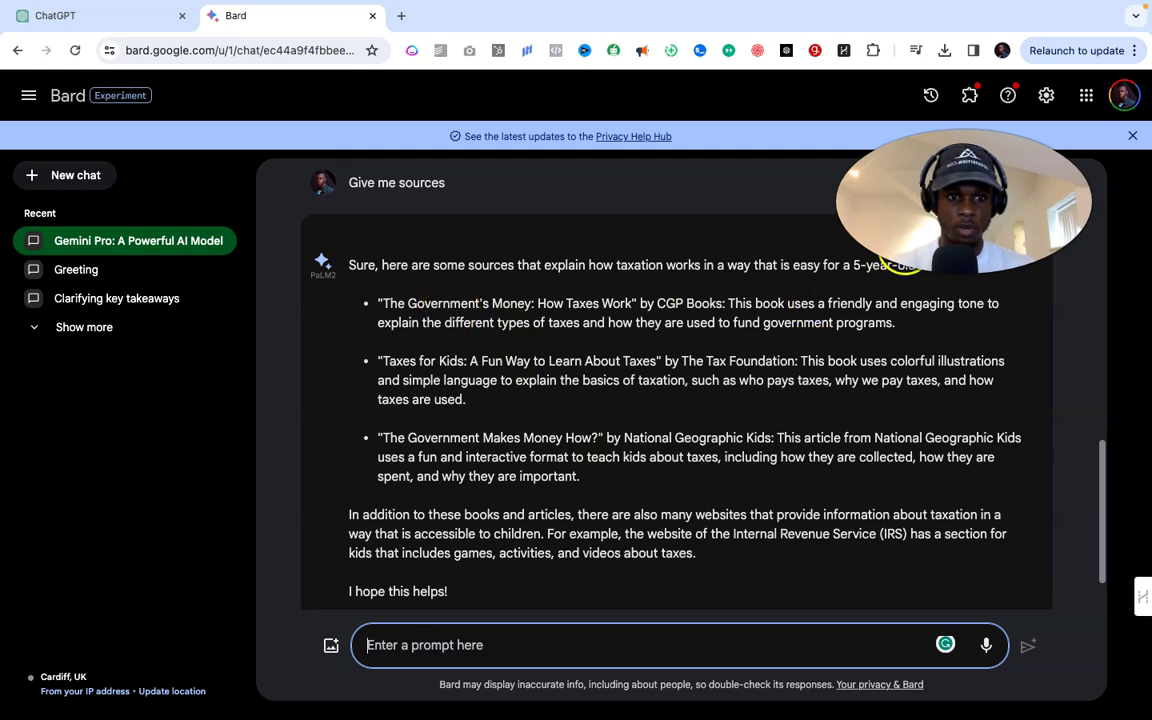
{"action": "left_click", "coordinate": [800, 232]}
{"action": "left_click", "coordinate": [690, 308]}
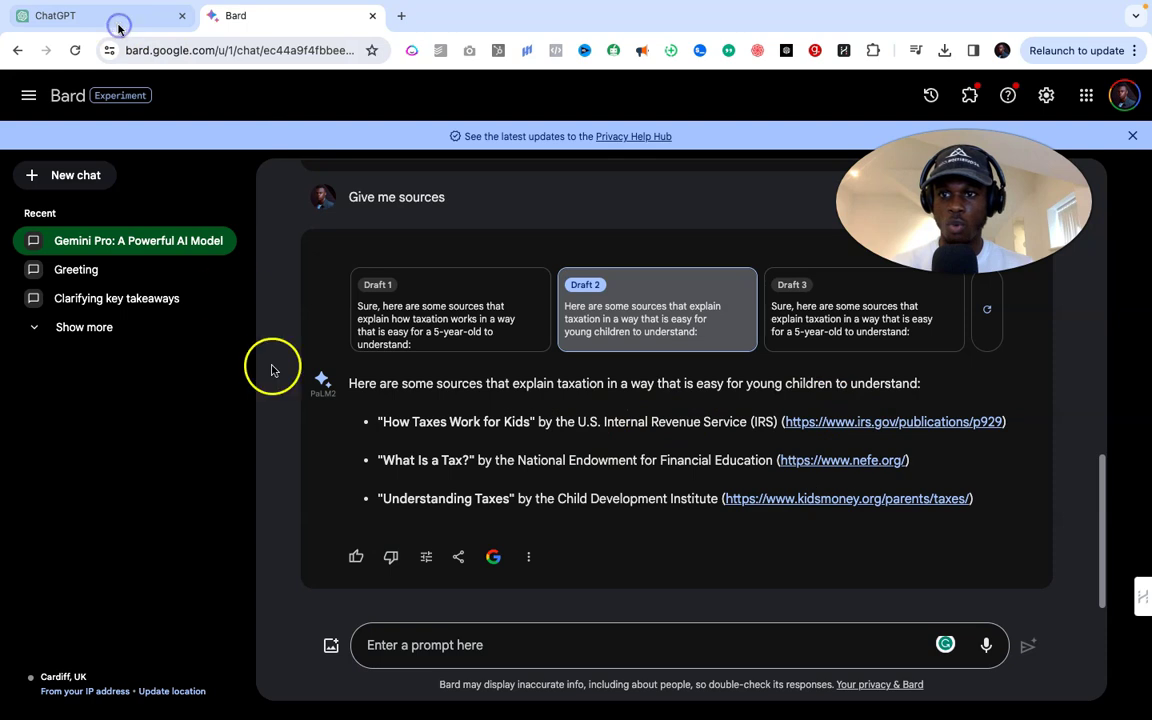
Step: Switch to ChatGPT, send "Give me sources" and check the source cited at the end of the answer
{"action": "key", "text": "ctrl+shift+Tab"}
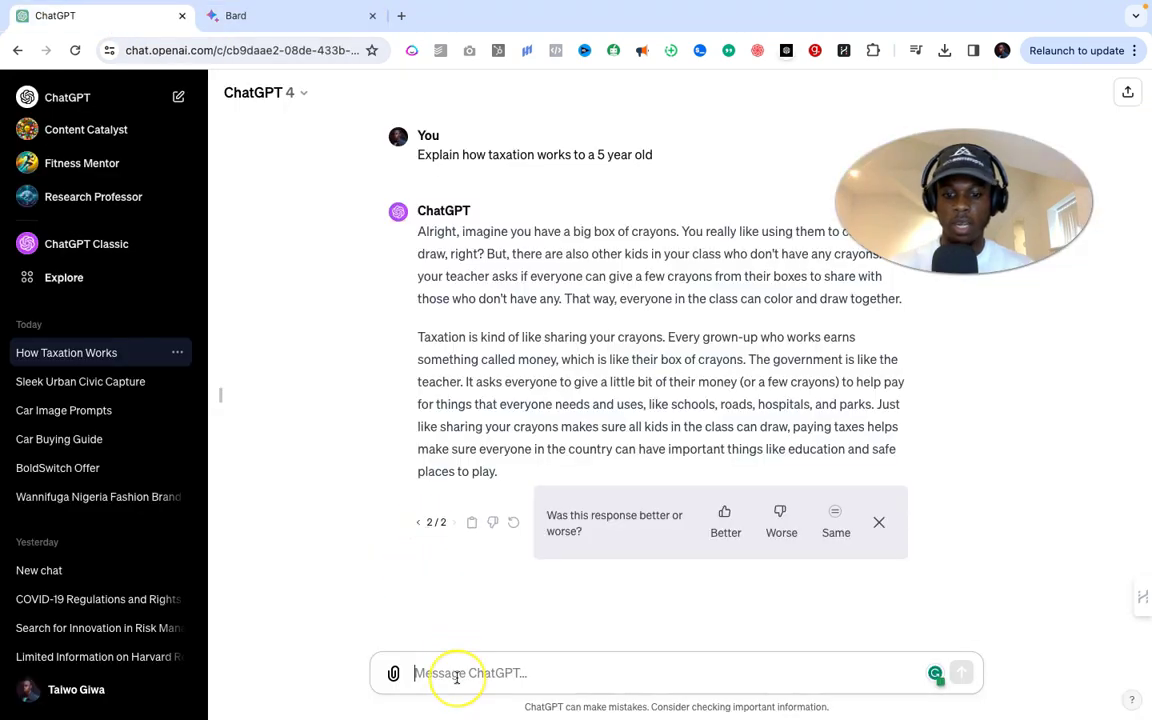
{"action": "type", "text": "Give me sources"}
{"action": "key", "text": "Return"}
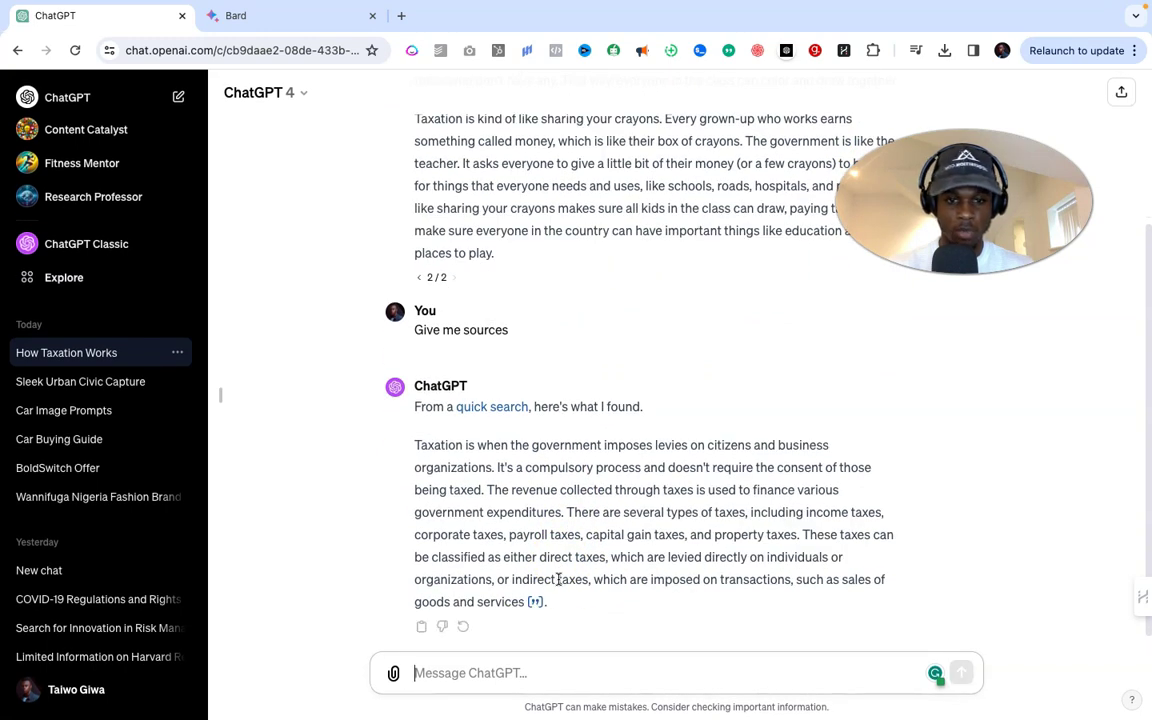
{"action": "mouse_move", "coordinate": [536, 582]}
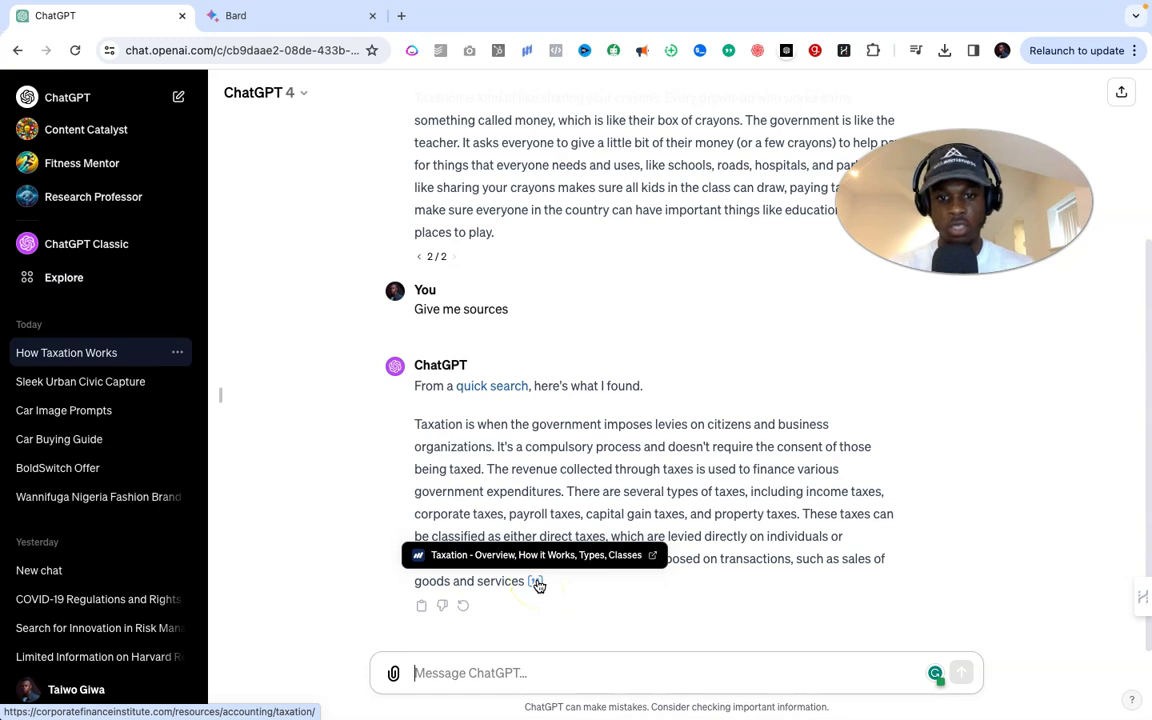
Step: Switch to Bard and enter in a new chat "write a landing page copy to convert visitors into email subscribers without sounding salesy"
{"action": "left_click", "coordinate": [278, 23]}
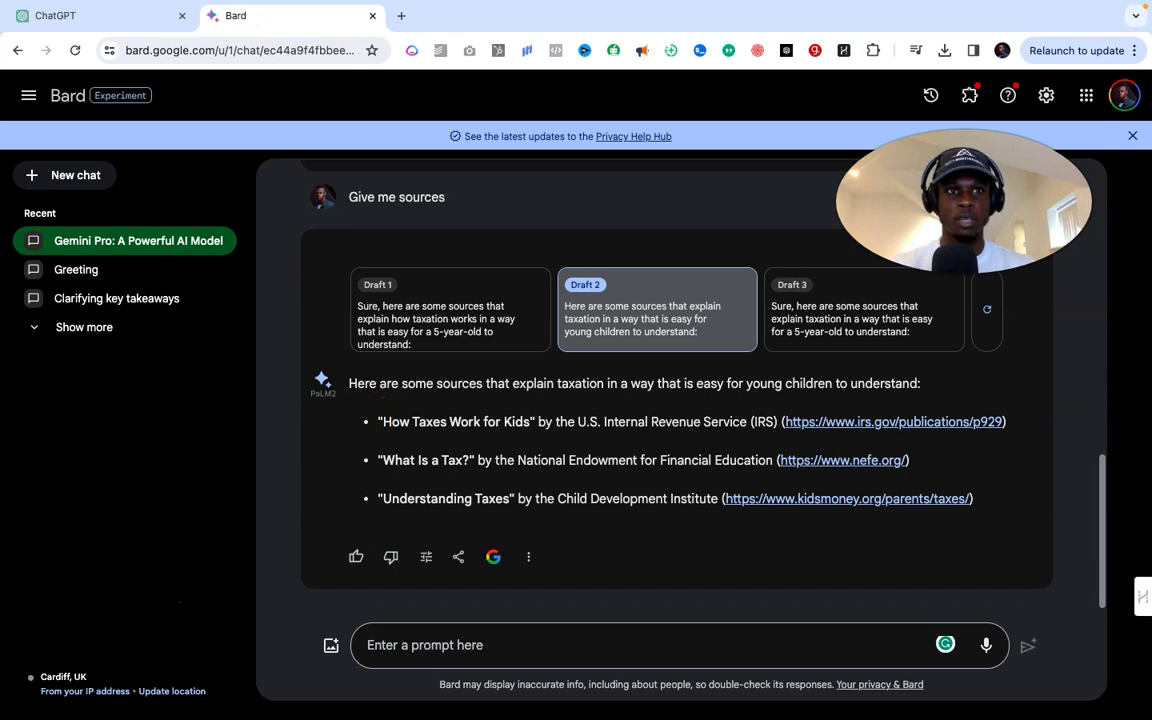
{"action": "left_click", "coordinate": [467, 647]}
{"action": "type", "text": "write a landing page copy to convert visitors into email subscribers without sounding salesy"}
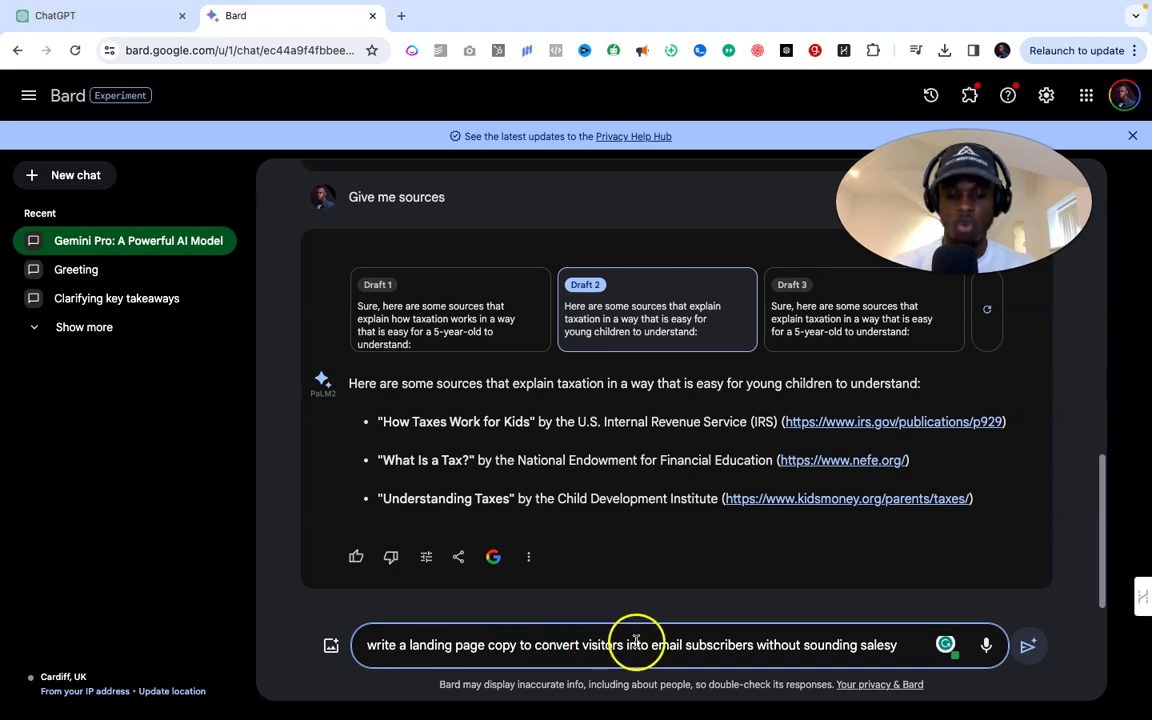
{"action": "triple_click", "coordinate": [699, 647]}
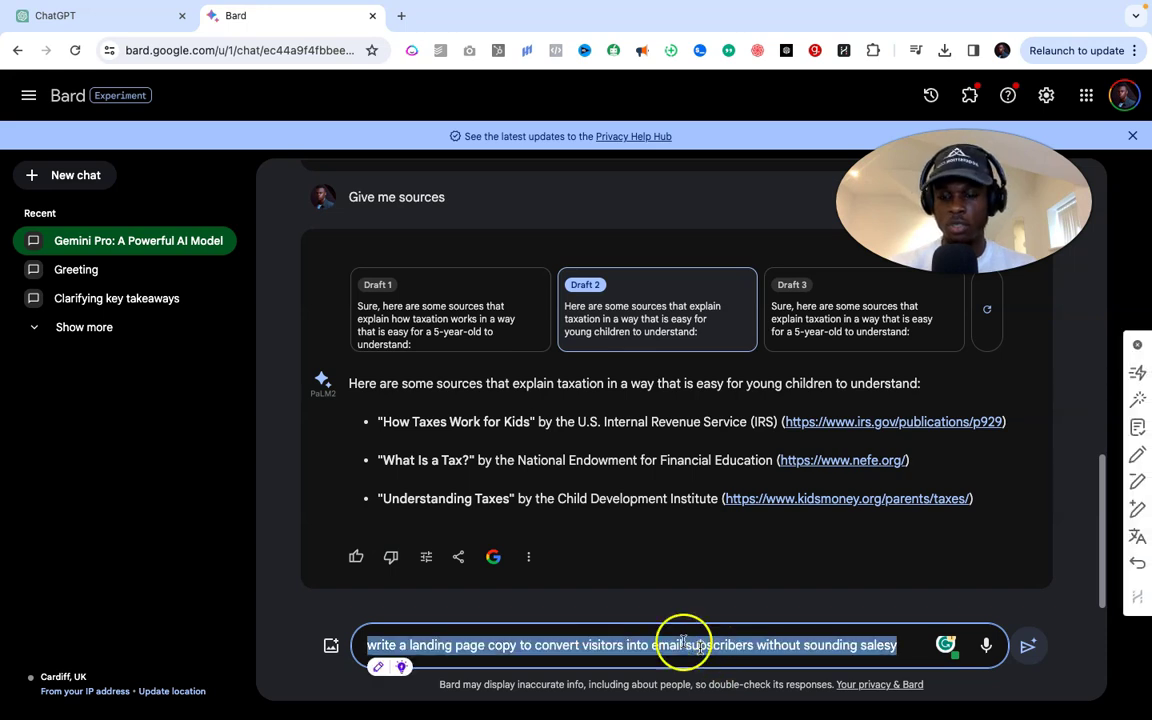
{"action": "left_click", "coordinate": [89, 177]}
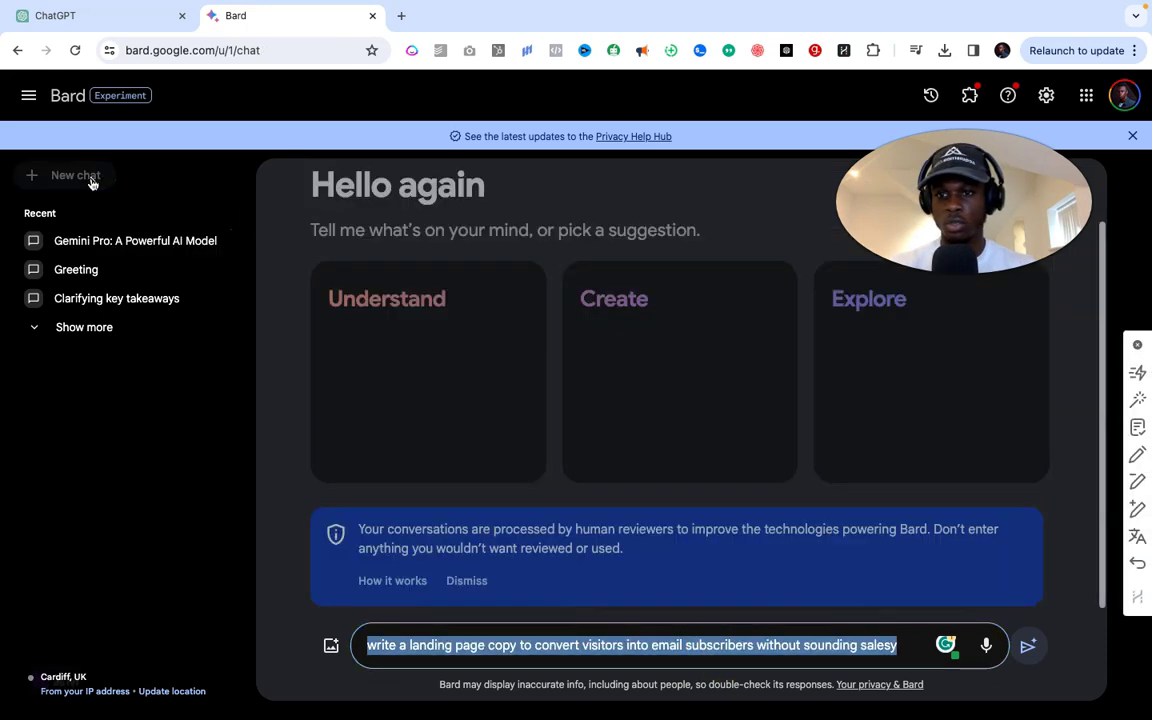
{"action": "left_click", "coordinate": [426, 645]}
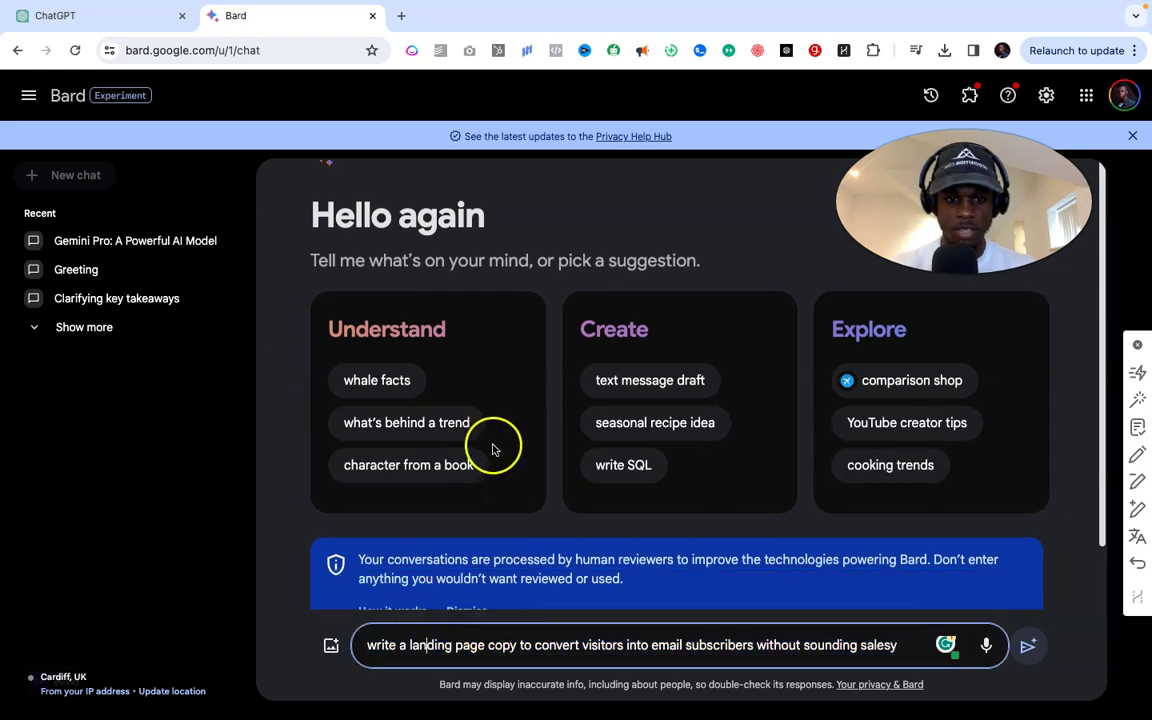
Step: Copy the whole landing page prompt from Bard's prompt box
{"action": "scroll", "coordinate": [494, 476], "scroll_direction": "down", "scroll_amount": 2}
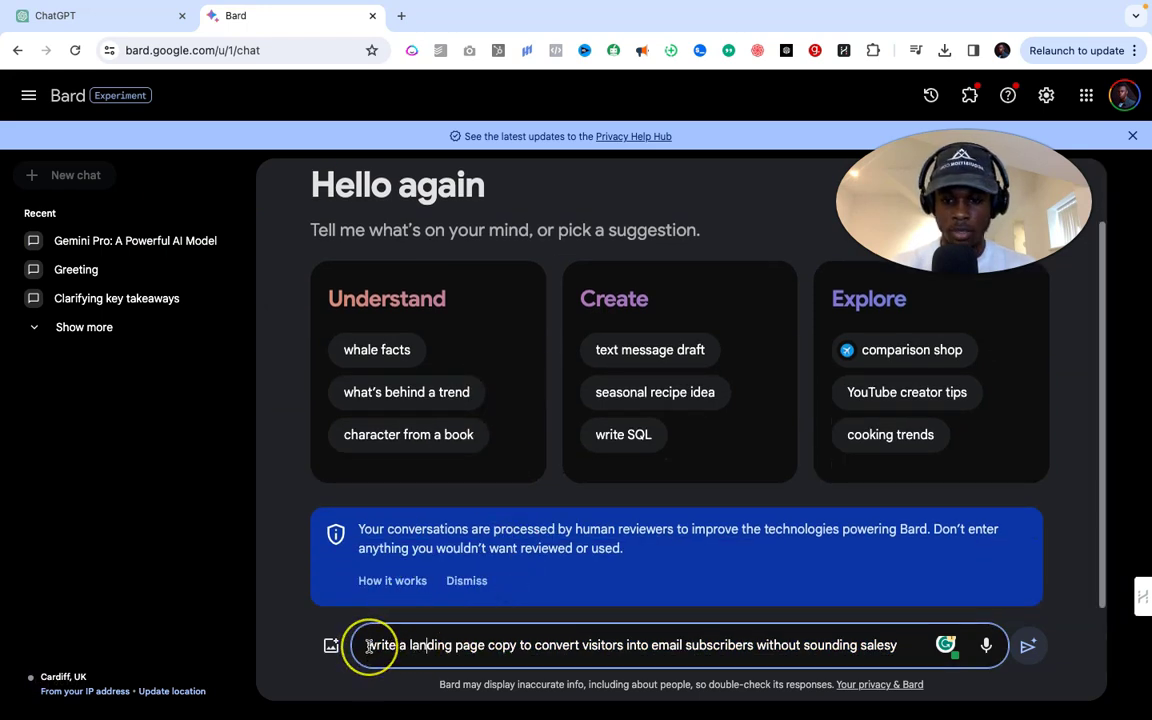
{"action": "left_click_drag", "start_coordinate": [368, 646], "coordinate": [905, 648]}
{"action": "key", "text": "ctrl+c"}
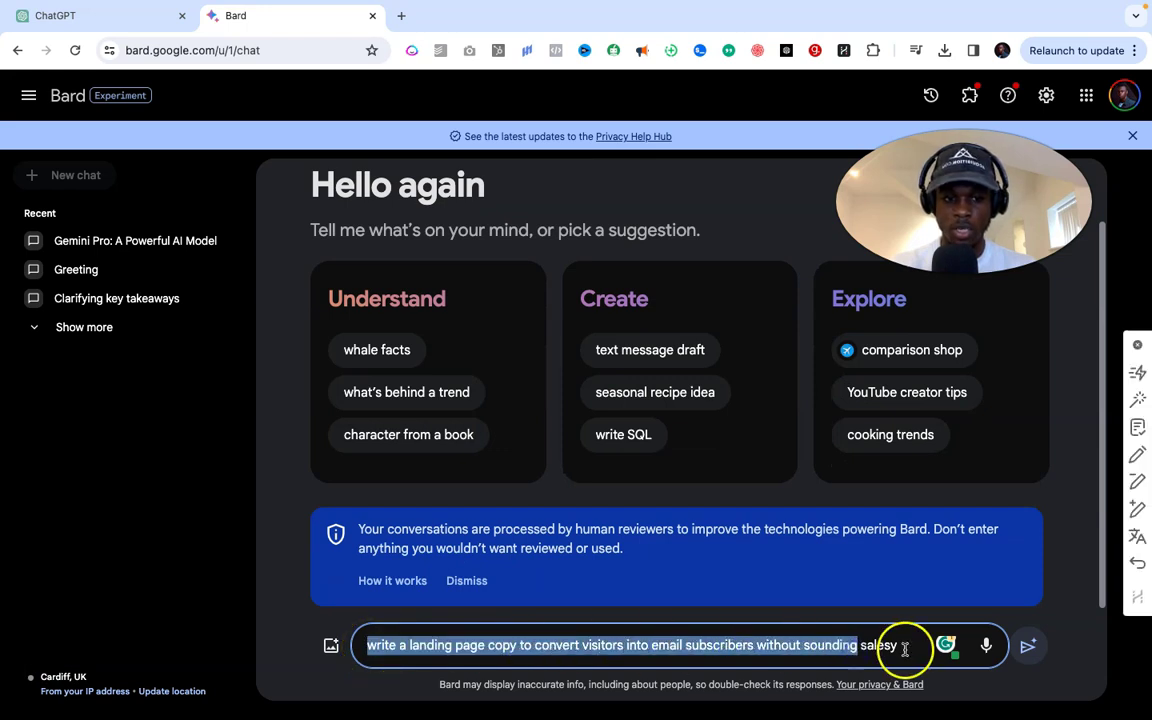
{"action": "left_click", "coordinate": [905, 648]}
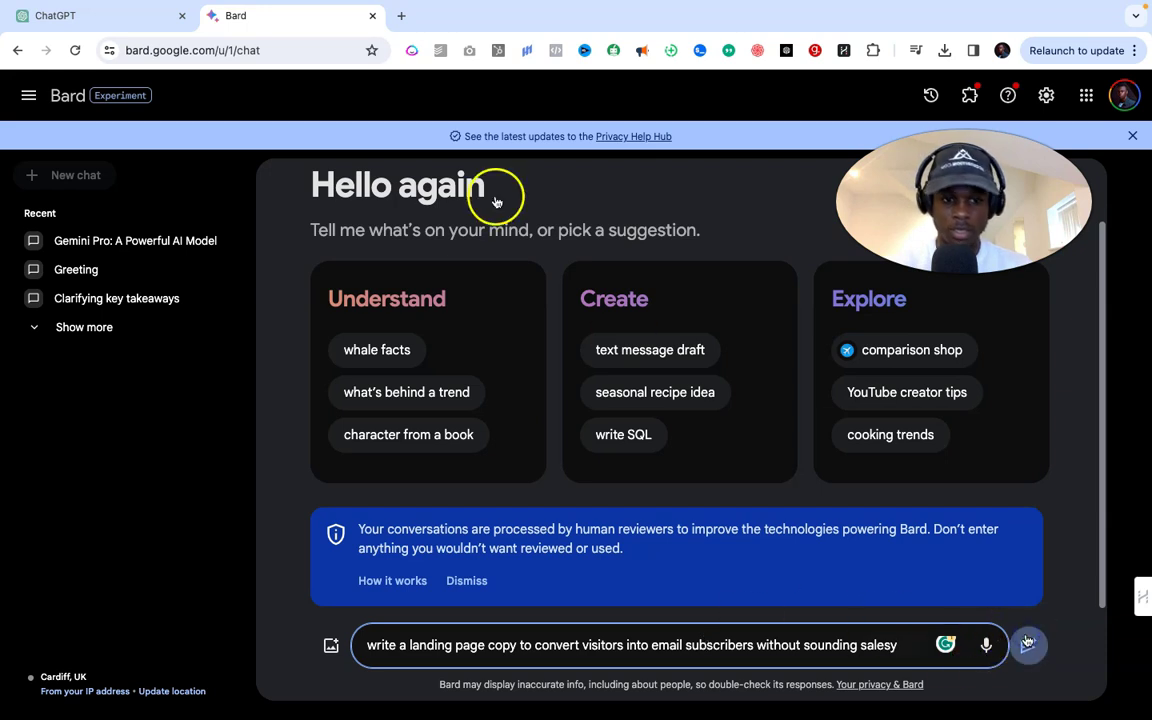
Step: Switch to ChatGPT, start a new chat and paste the copied landing page prompt into the message box
{"action": "left_click", "coordinate": [126, 17]}
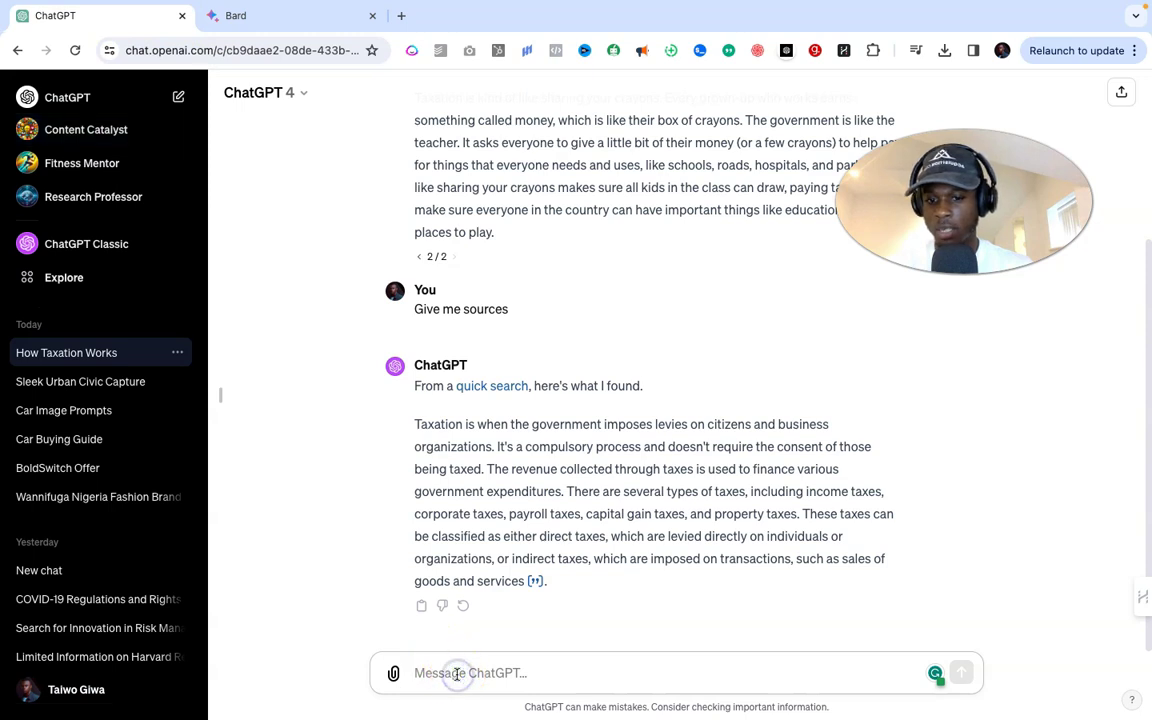
{"action": "key", "text": "ctrl+v"}
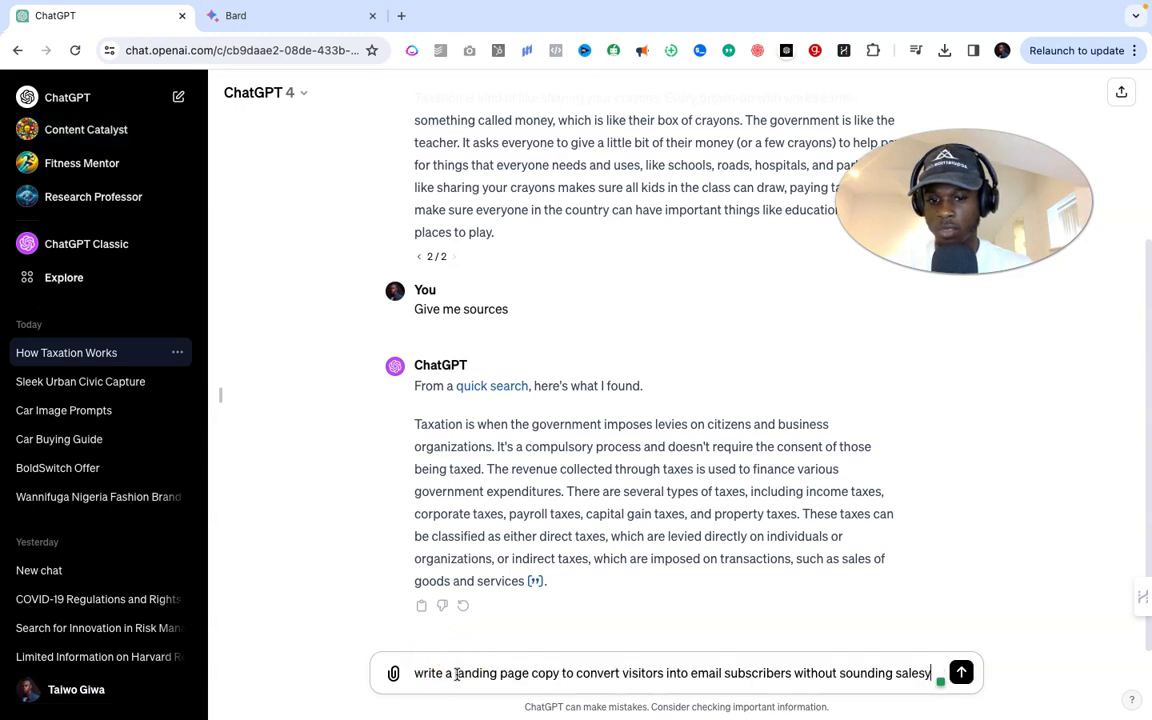
{"action": "left_click", "coordinate": [69, 98]}
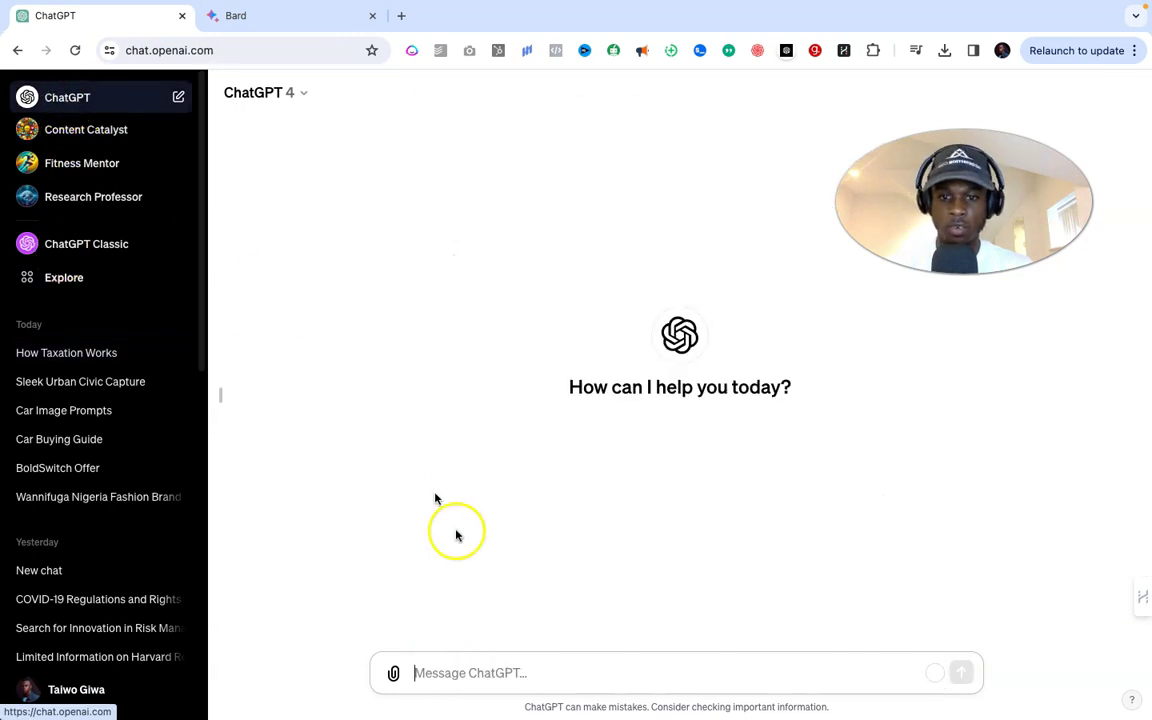
{"action": "left_click", "coordinate": [462, 674]}
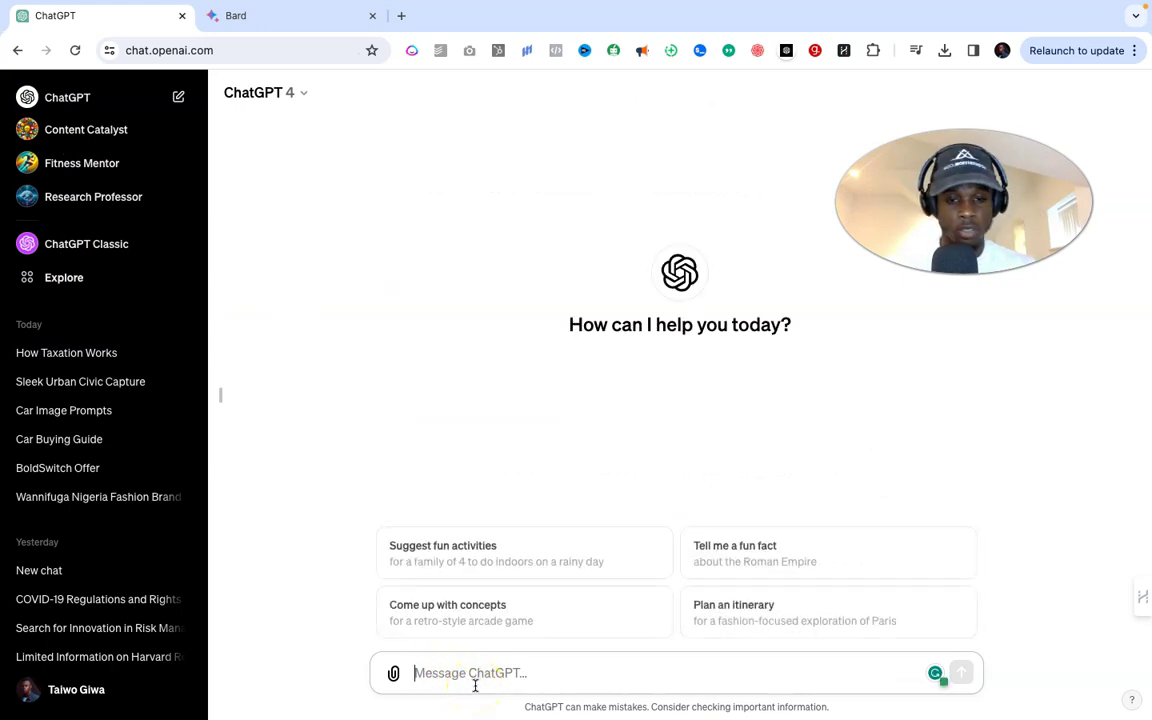
{"action": "key", "text": "ctrl+v"}
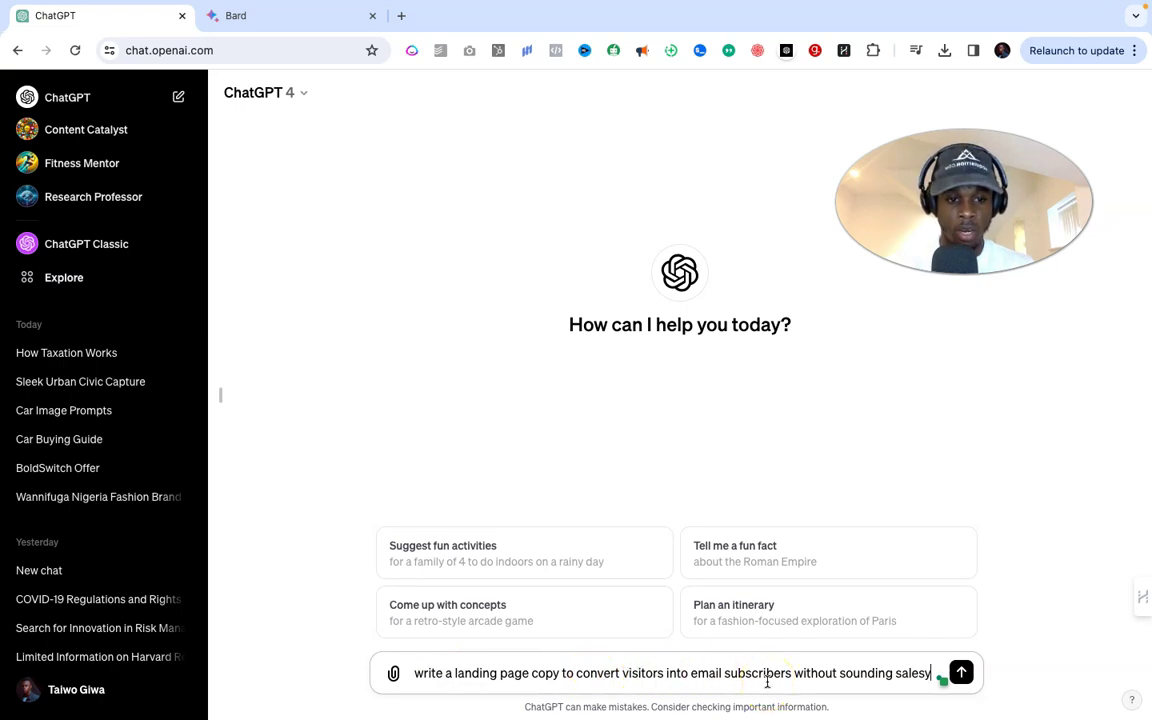
Step: Send the landing page prompt to ChatGPT, switch to Bard and read its landing page copy from start to end
{"action": "left_click", "coordinate": [960, 672]}
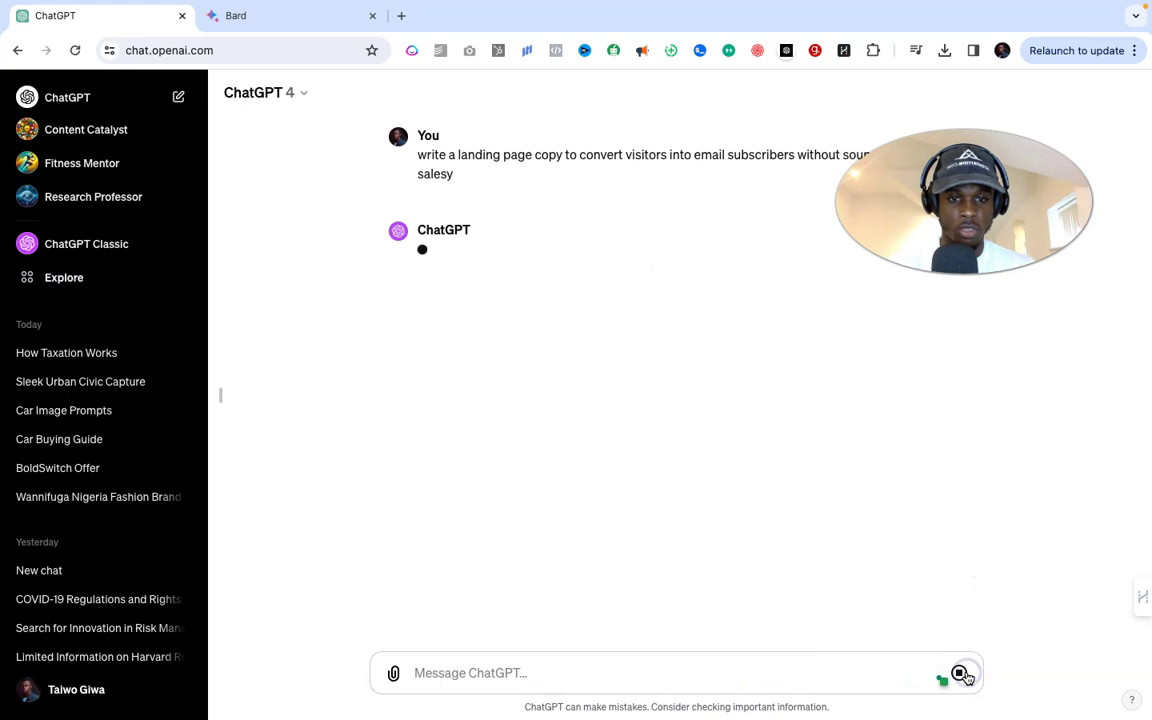
{"action": "left_click", "coordinate": [273, 15]}
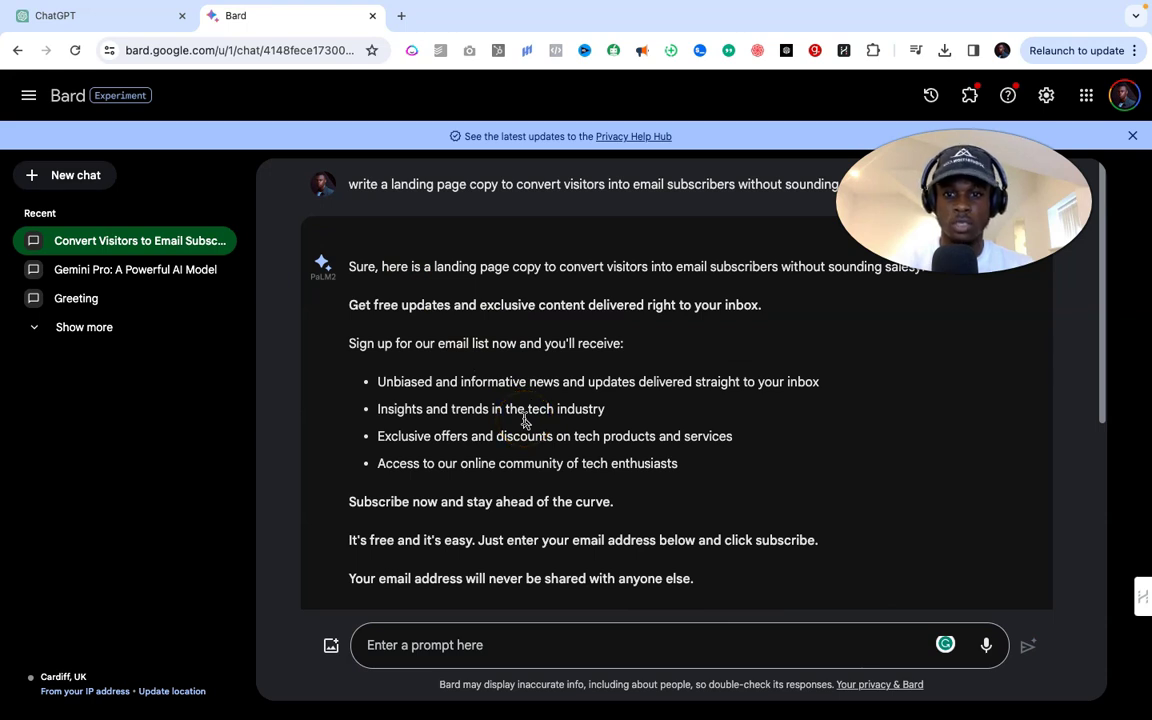
{"action": "scroll", "coordinate": [523, 420], "scroll_direction": "down", "scroll_amount": 1}
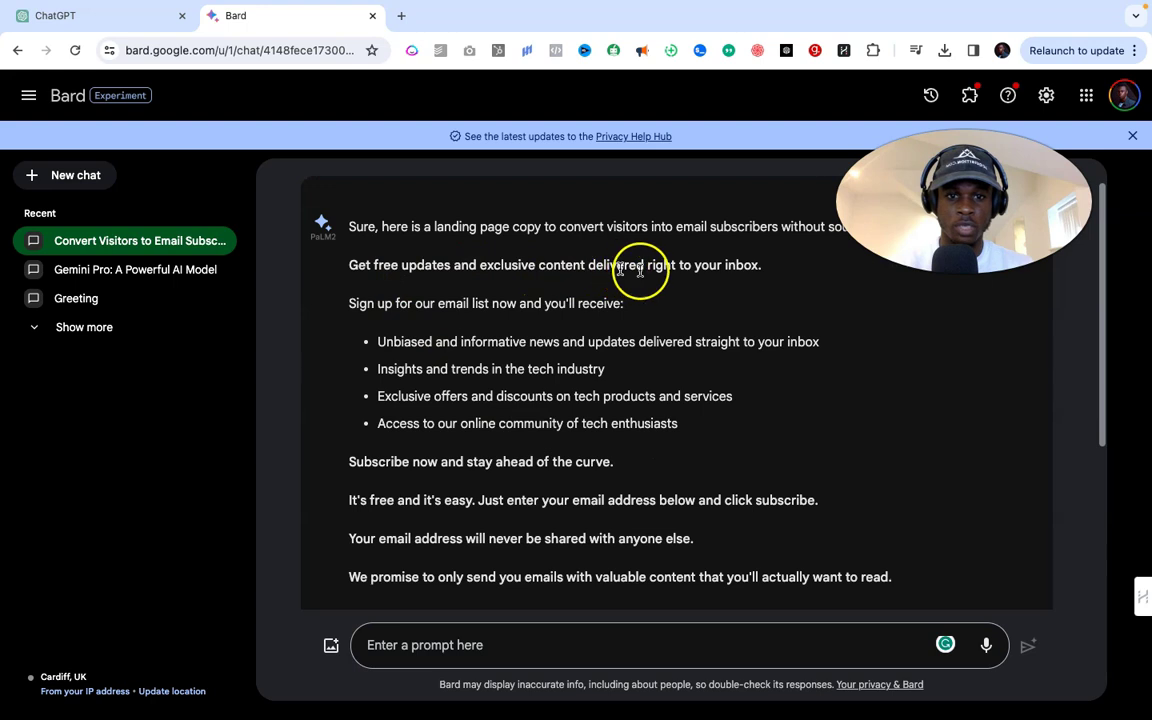
{"action": "scroll", "coordinate": [571, 321], "scroll_direction": "down", "scroll_amount": 1}
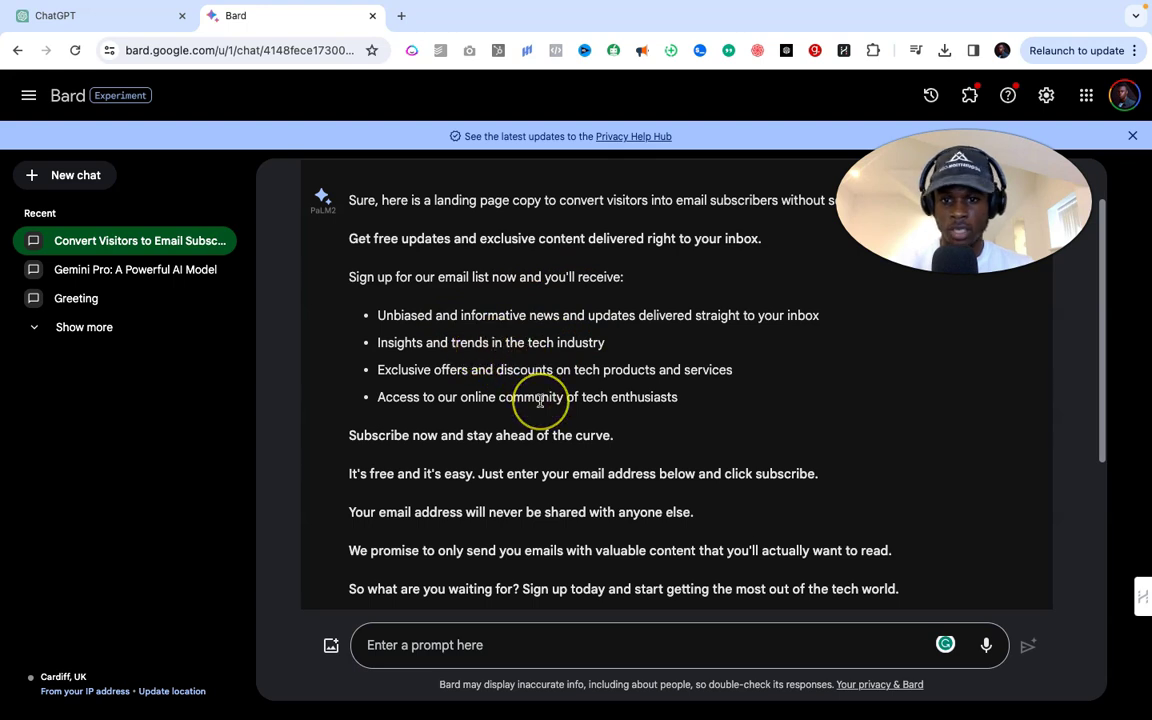
{"action": "scroll", "coordinate": [540, 395], "scroll_direction": "down", "scroll_amount": 2}
{"action": "scroll", "coordinate": [566, 466], "scroll_direction": "down", "scroll_amount": 3}
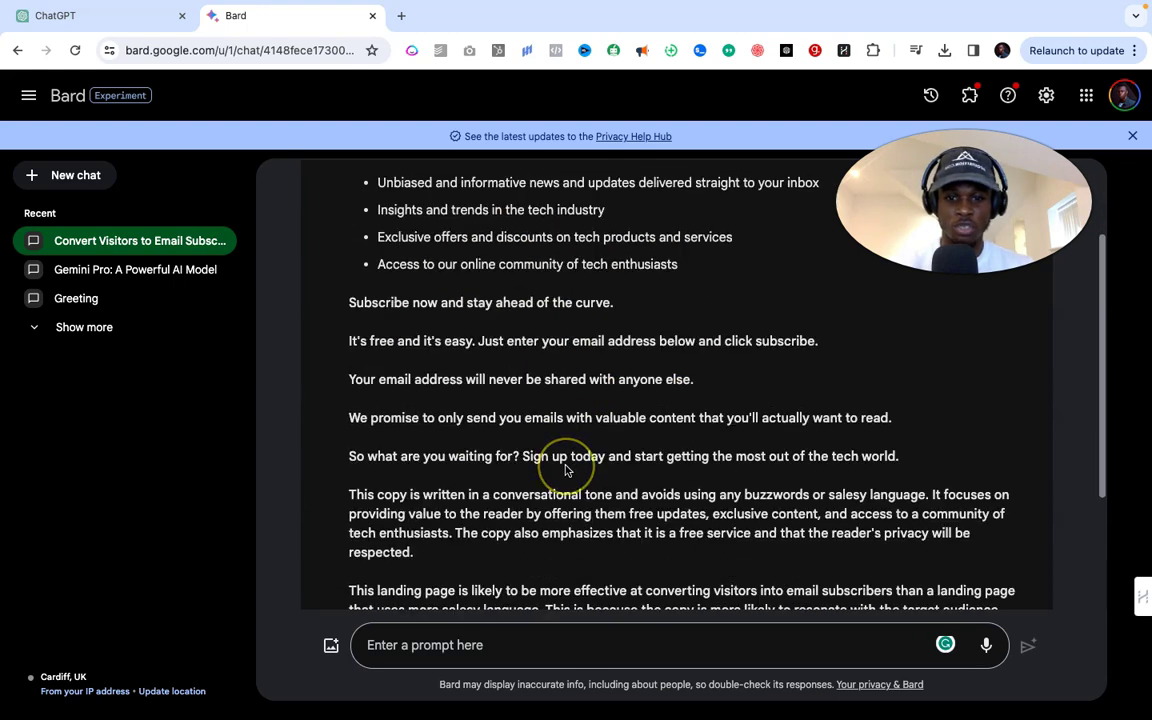
{"action": "scroll", "coordinate": [566, 466], "scroll_direction": "down", "scroll_amount": 3}
{"action": "scroll", "coordinate": [566, 470], "scroll_direction": "up", "scroll_amount": 8}
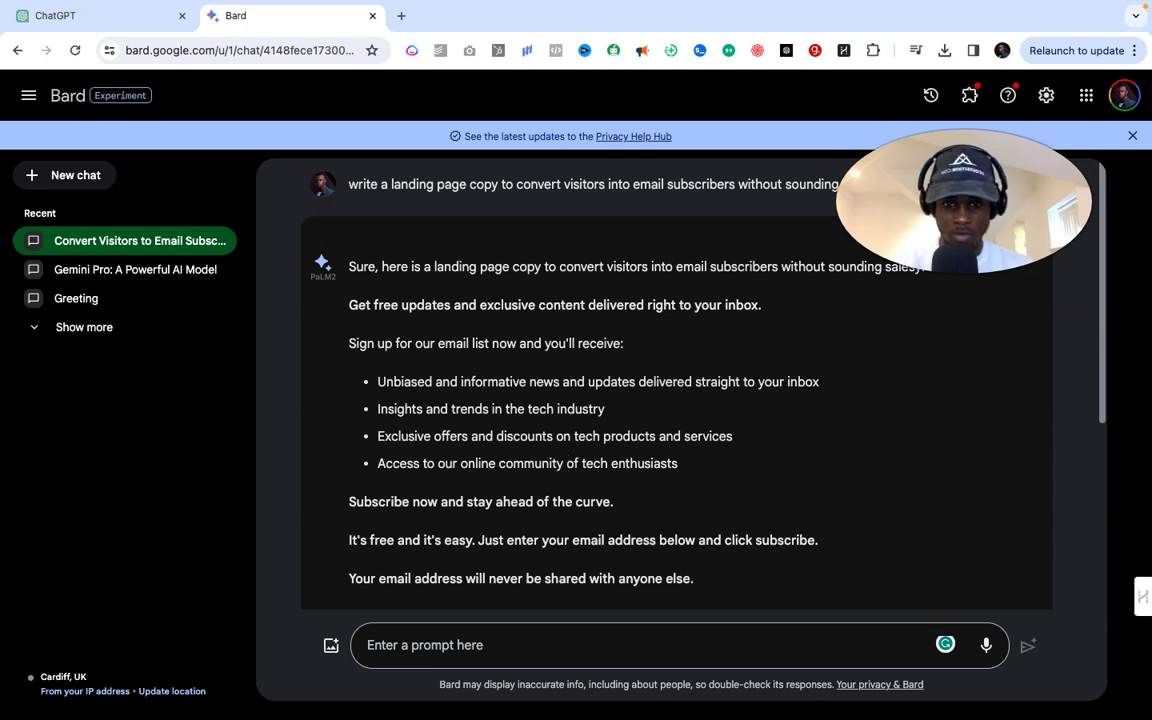
Step: Show the alternative drafts of Bard's landing page answer, select Draft 2 and read it through
{"action": "left_click", "coordinate": [1000, 190]}
{"action": "left_click", "coordinate": [676, 303]}
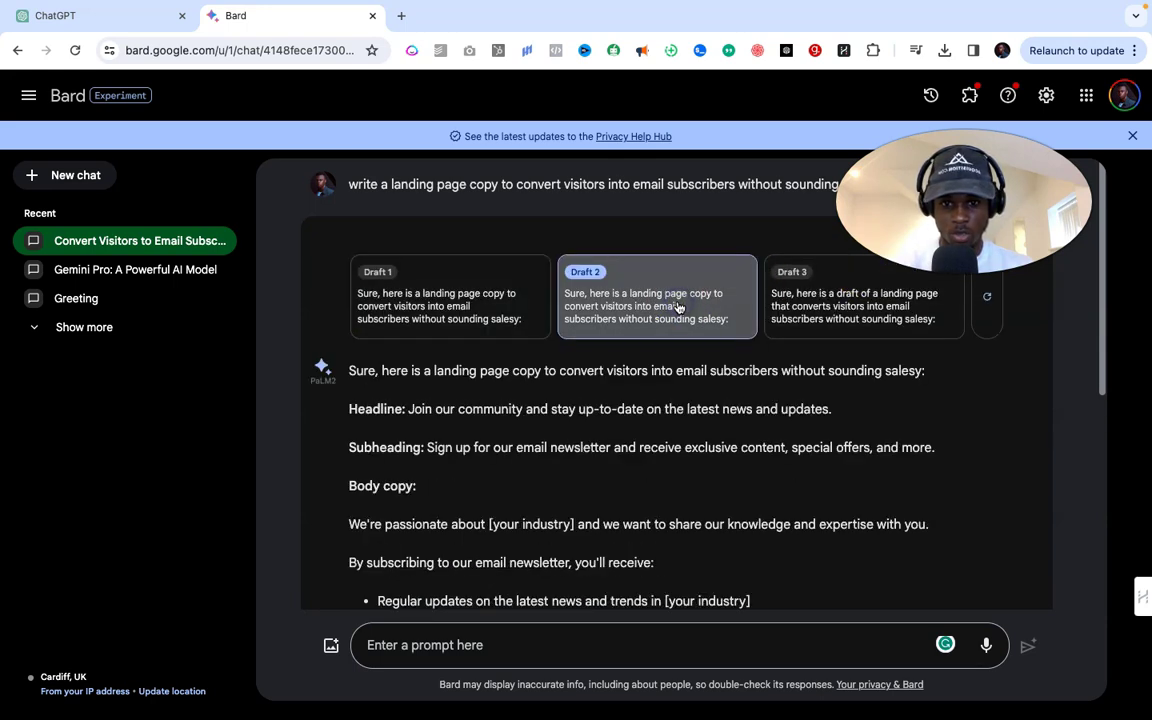
{"action": "scroll", "coordinate": [522, 515], "scroll_direction": "down", "scroll_amount": 8}
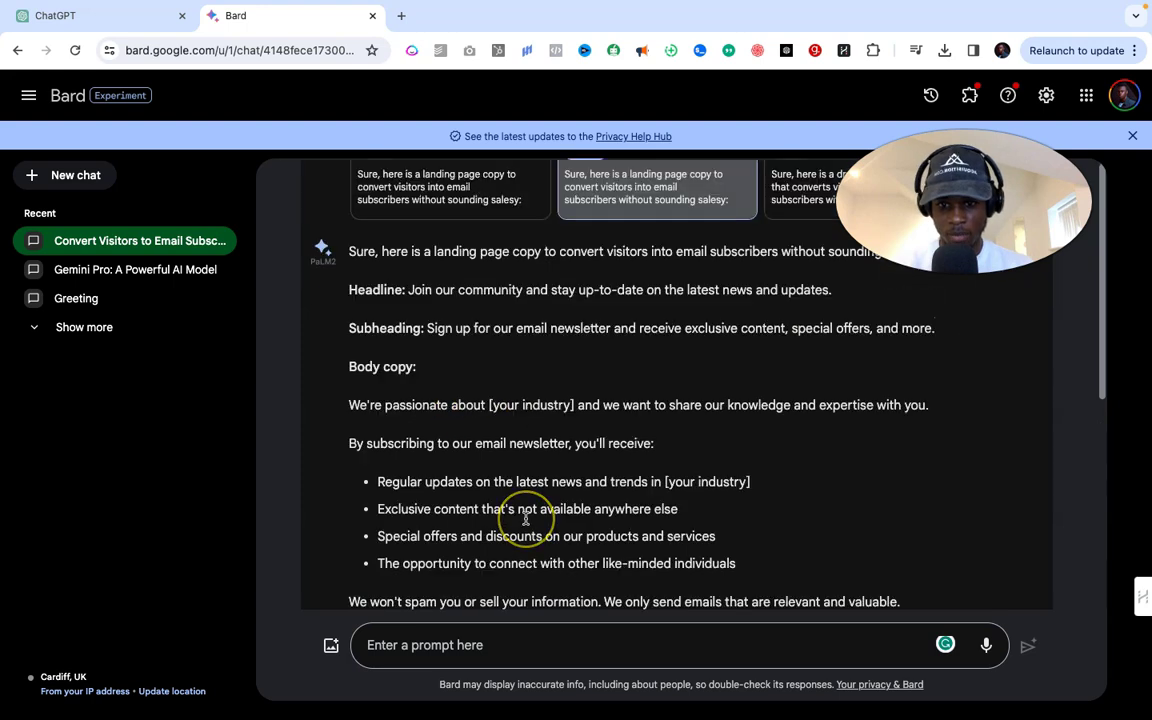
{"action": "scroll", "coordinate": [525, 517], "scroll_direction": "down", "scroll_amount": 2}
{"action": "scroll", "coordinate": [525, 517], "scroll_direction": "up", "scroll_amount": 10}
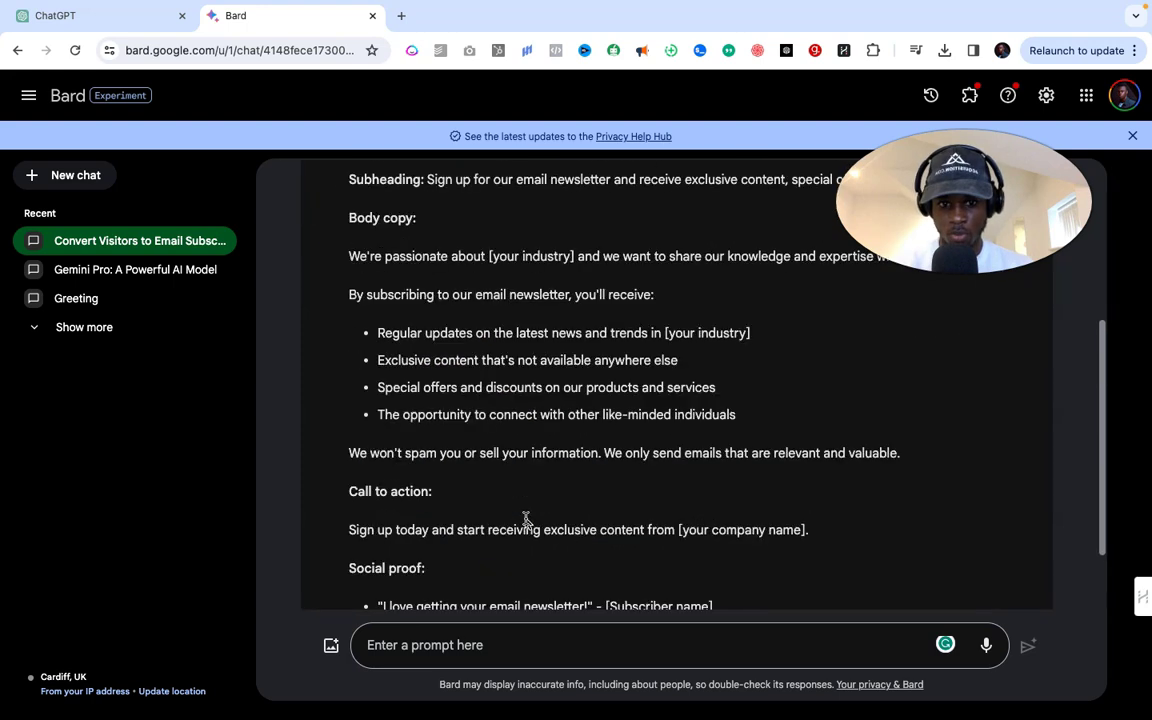
Step: Select Draft 3 of Bard's landing page answer and read through its headline, body copy and signup form
{"action": "left_click", "coordinate": [806, 302]}
{"action": "left_click", "coordinate": [806, 302]}
{"action": "scroll", "coordinate": [700, 513], "scroll_direction": "down", "scroll_amount": 5}
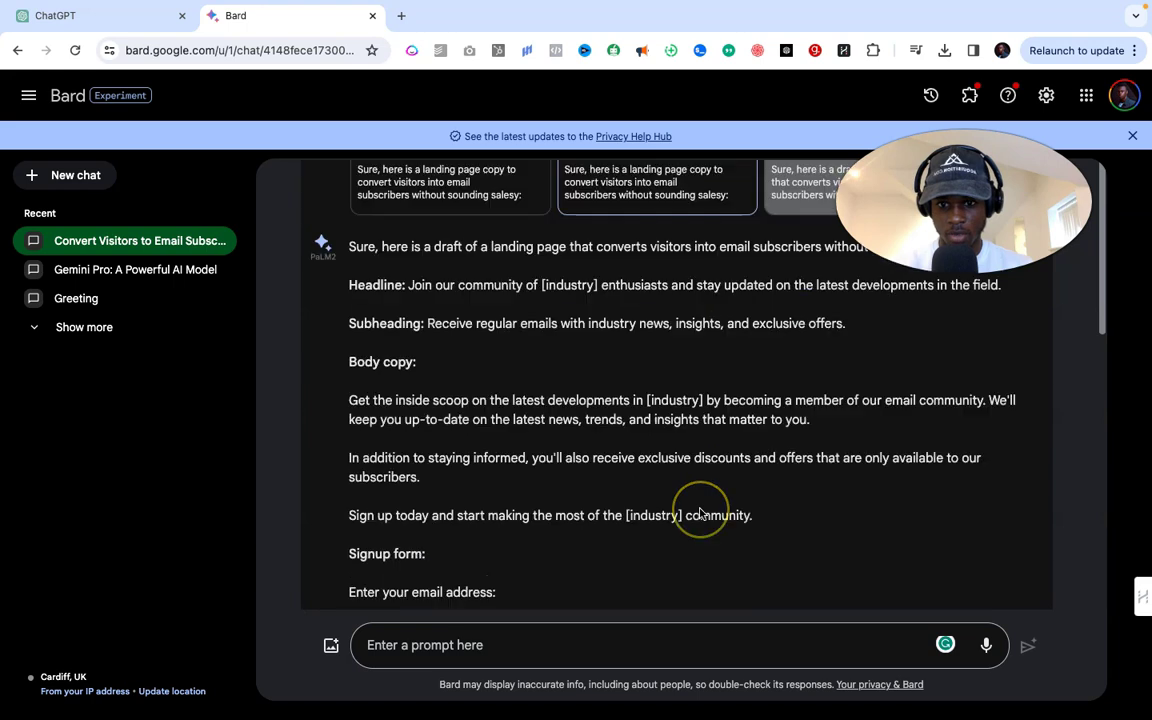
{"action": "scroll", "coordinate": [700, 513], "scroll_direction": "up", "scroll_amount": 5}
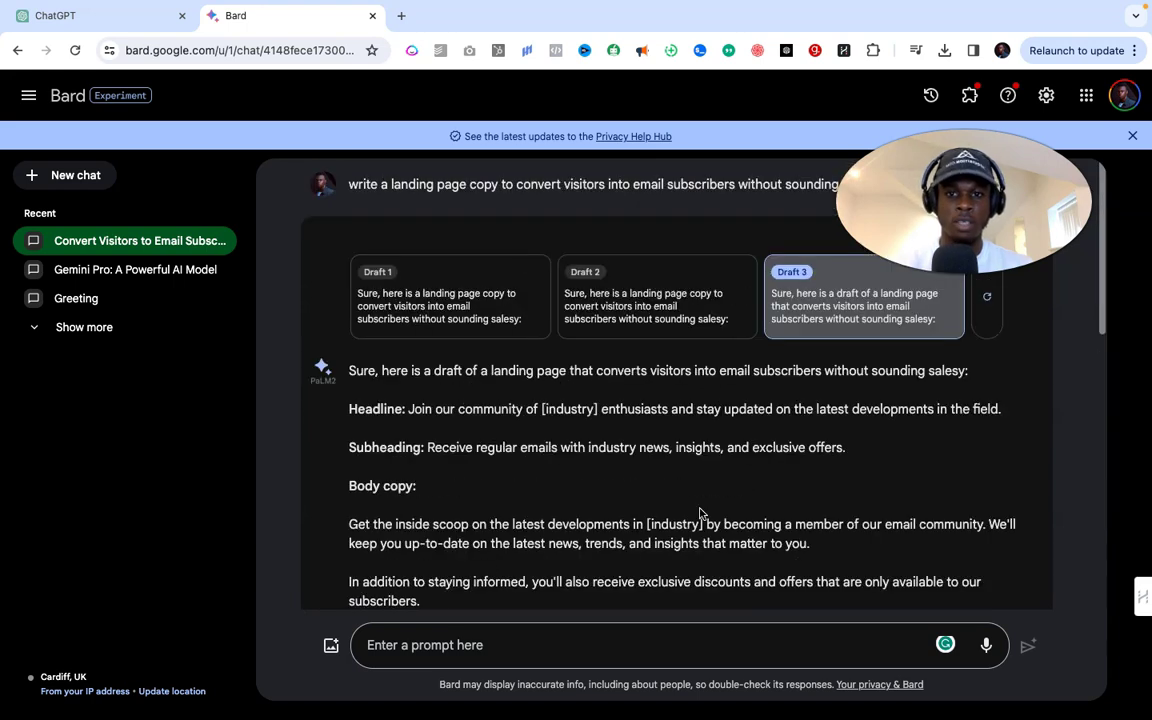
{"action": "scroll", "coordinate": [700, 513], "scroll_direction": "down", "scroll_amount": 5}
{"action": "scroll", "coordinate": [700, 513], "scroll_direction": "up", "scroll_amount": 5}
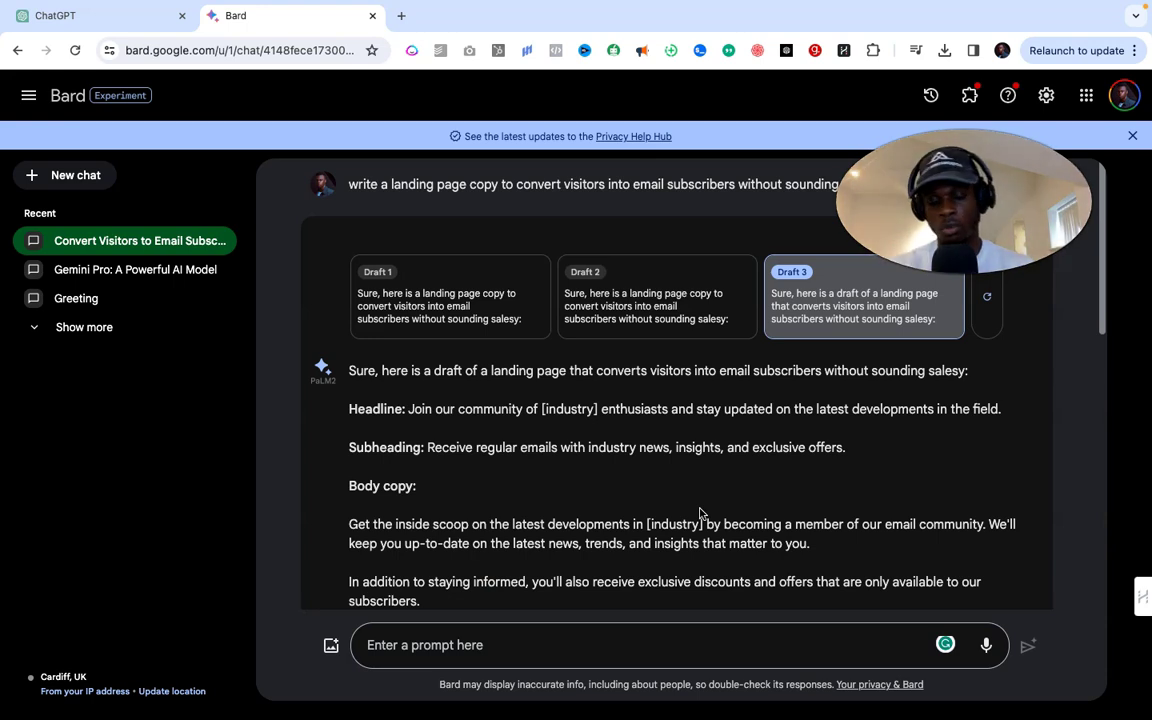
{"action": "left_click", "coordinate": [399, 298]}
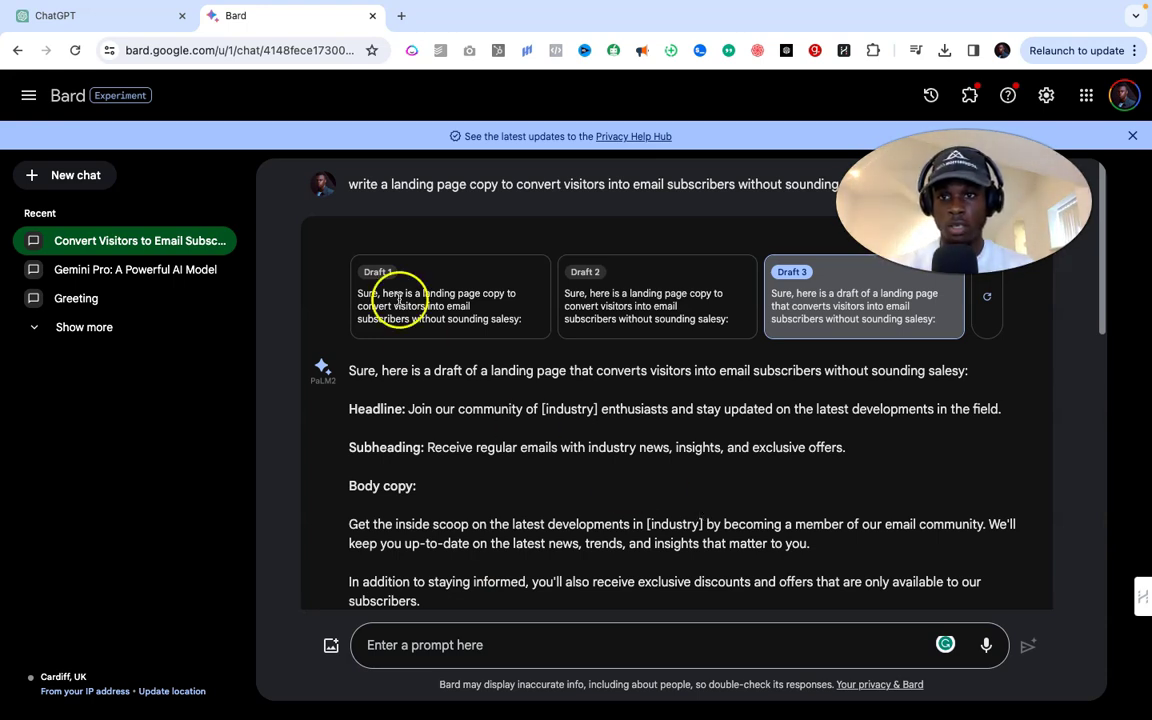
Step: Switch to ChatGPT and read its landing page copy from the introduction to the closing advice
{"action": "left_click", "coordinate": [137, 16]}
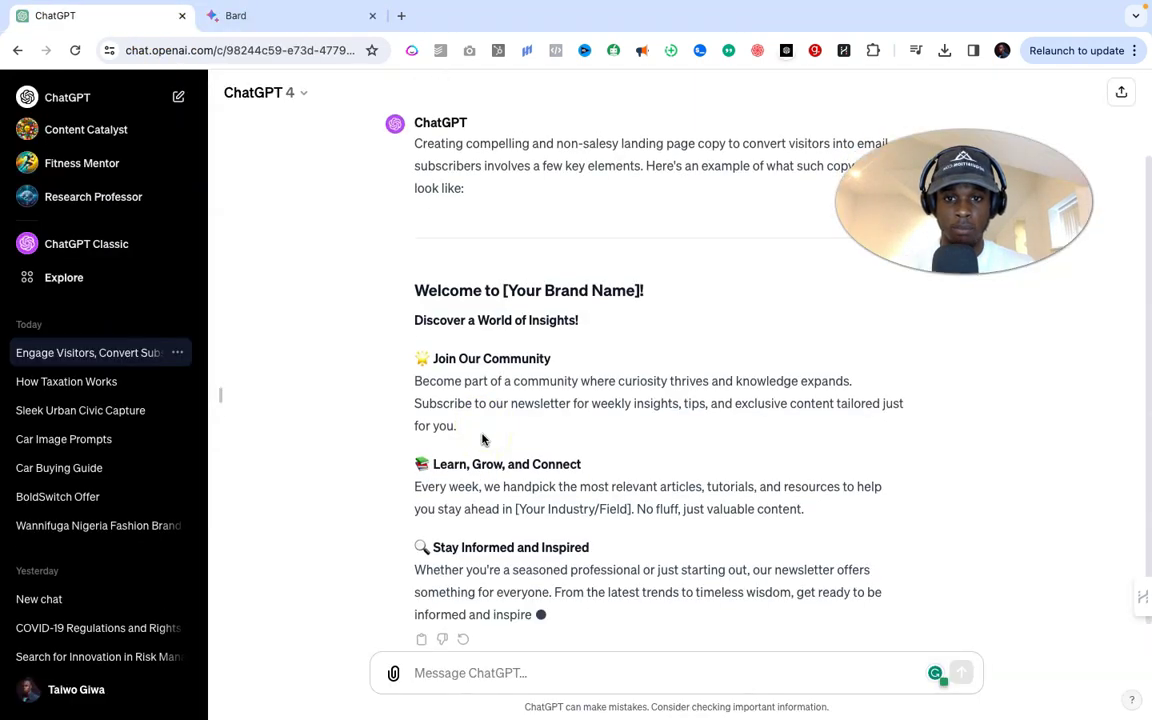
{"action": "scroll", "coordinate": [481, 437], "scroll_direction": "up", "scroll_amount": 10}
{"action": "left_click", "coordinate": [489, 365]}
{"action": "scroll", "coordinate": [489, 368], "scroll_direction": "down", "scroll_amount": 1}
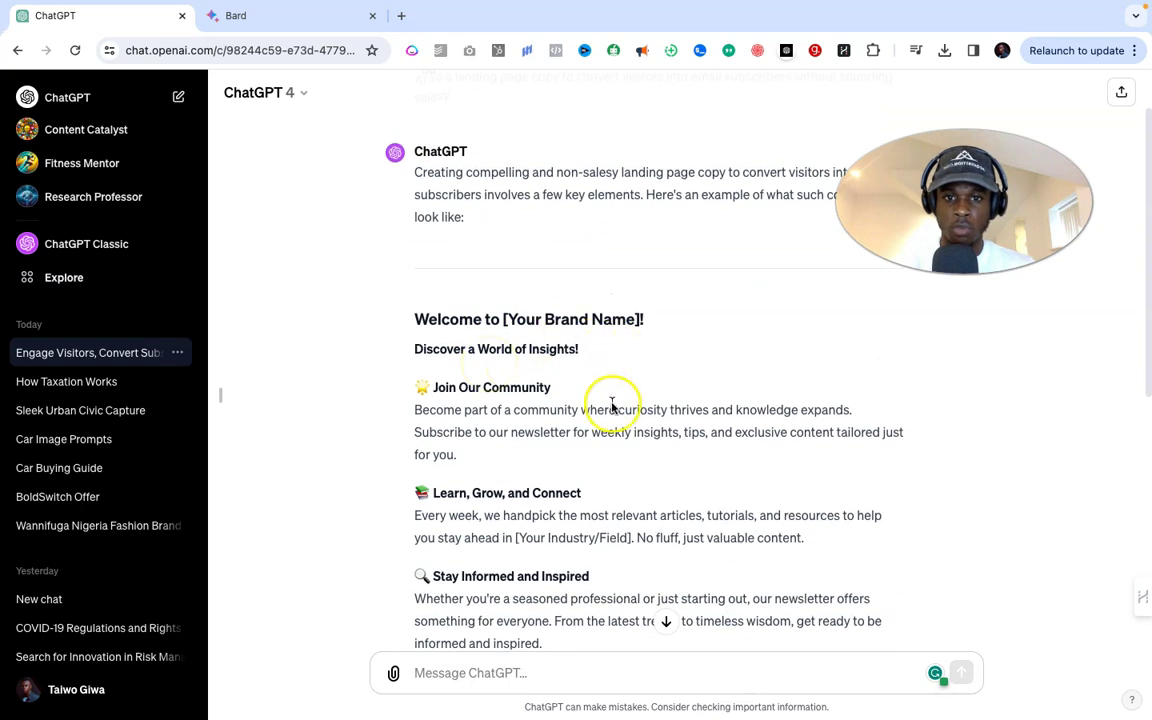
{"action": "scroll", "coordinate": [612, 402], "scroll_direction": "down", "scroll_amount": 2}
{"action": "scroll", "coordinate": [522, 404], "scroll_direction": "down", "scroll_amount": 3}
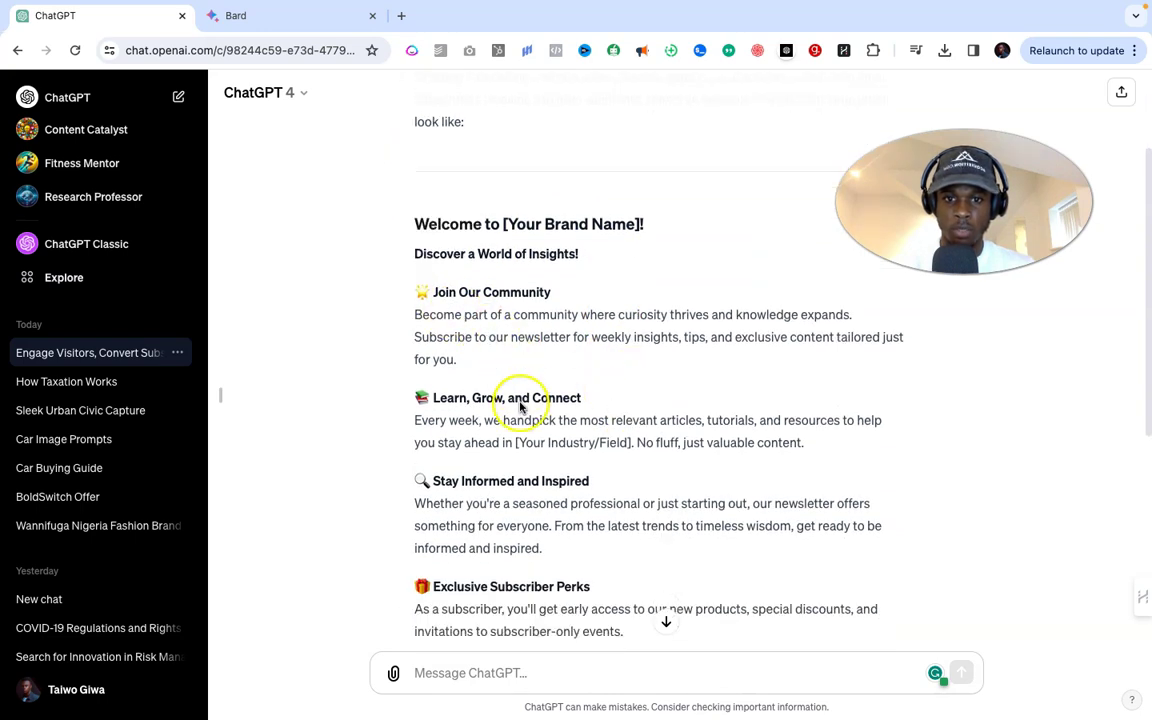
{"action": "scroll", "coordinate": [531, 440], "scroll_direction": "down", "scroll_amount": 2}
{"action": "scroll", "coordinate": [531, 440], "scroll_direction": "down", "scroll_amount": 3}
{"action": "scroll", "coordinate": [531, 440], "scroll_direction": "down", "scroll_amount": 1}
{"action": "scroll", "coordinate": [531, 440], "scroll_direction": "up", "scroll_amount": 6}
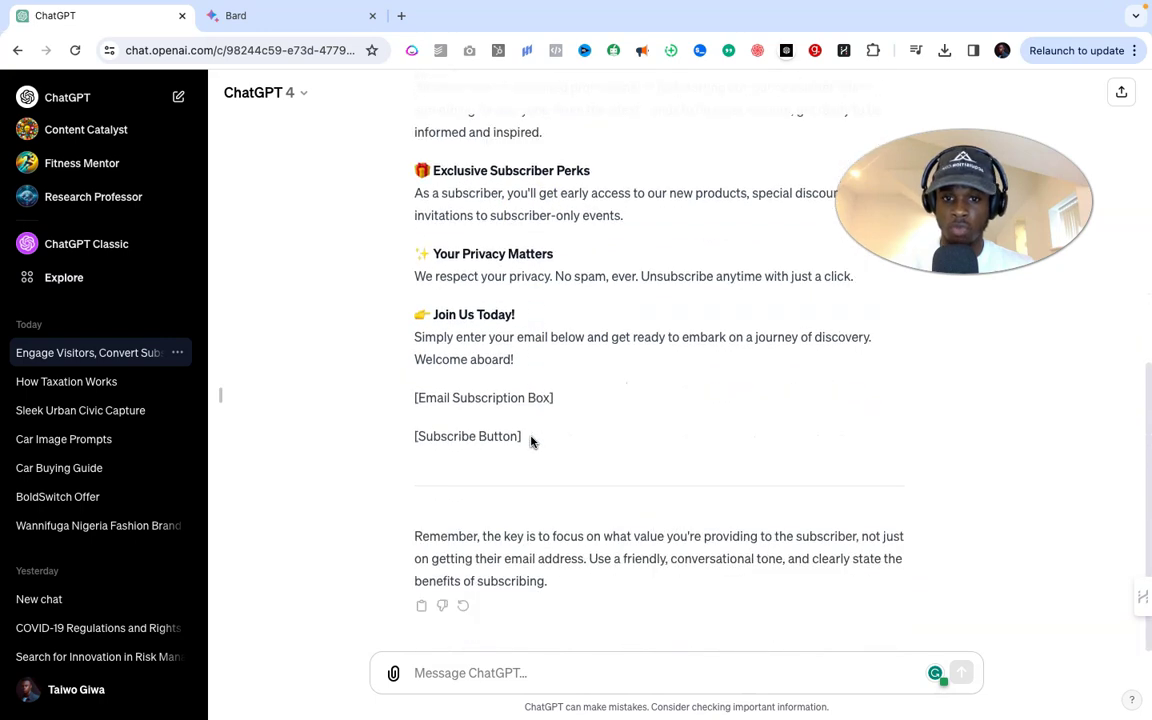
Step: Review ChatGPT's landing page sections again and check them against the wording of the prompt
{"action": "scroll", "coordinate": [531, 440], "scroll_direction": "down", "scroll_amount": 3}
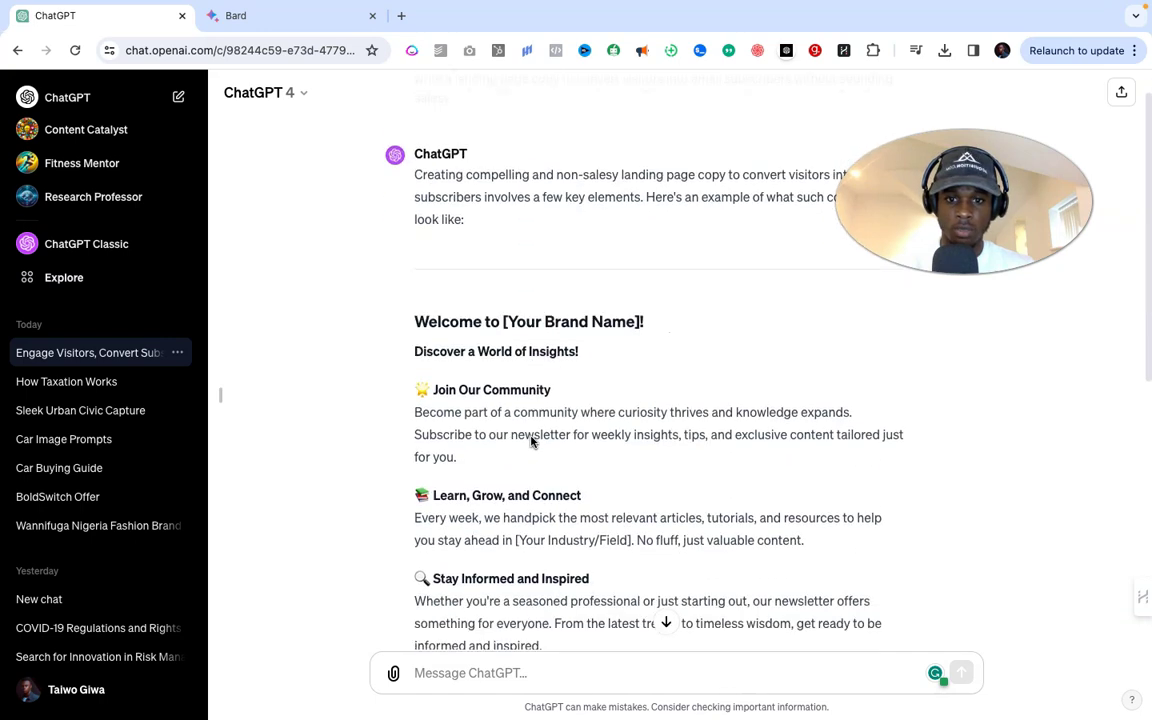
{"action": "scroll", "coordinate": [531, 440], "scroll_direction": "down", "scroll_amount": 2}
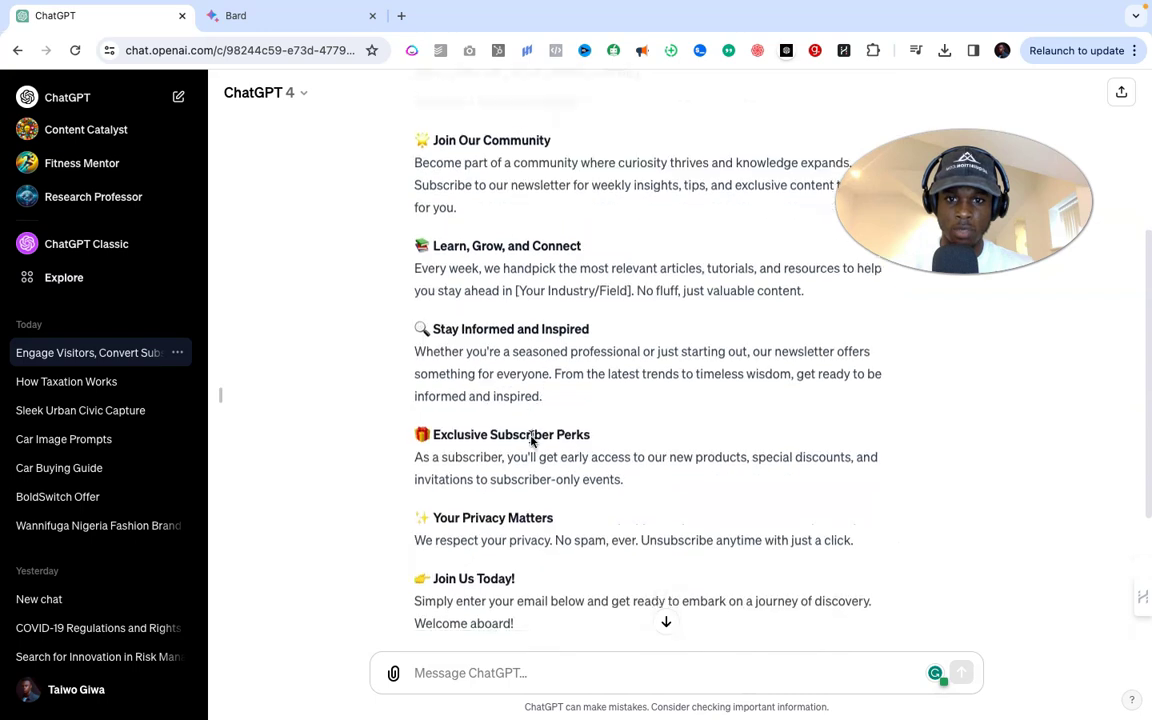
{"action": "scroll", "coordinate": [535, 420], "scroll_direction": "up", "scroll_amount": 5}
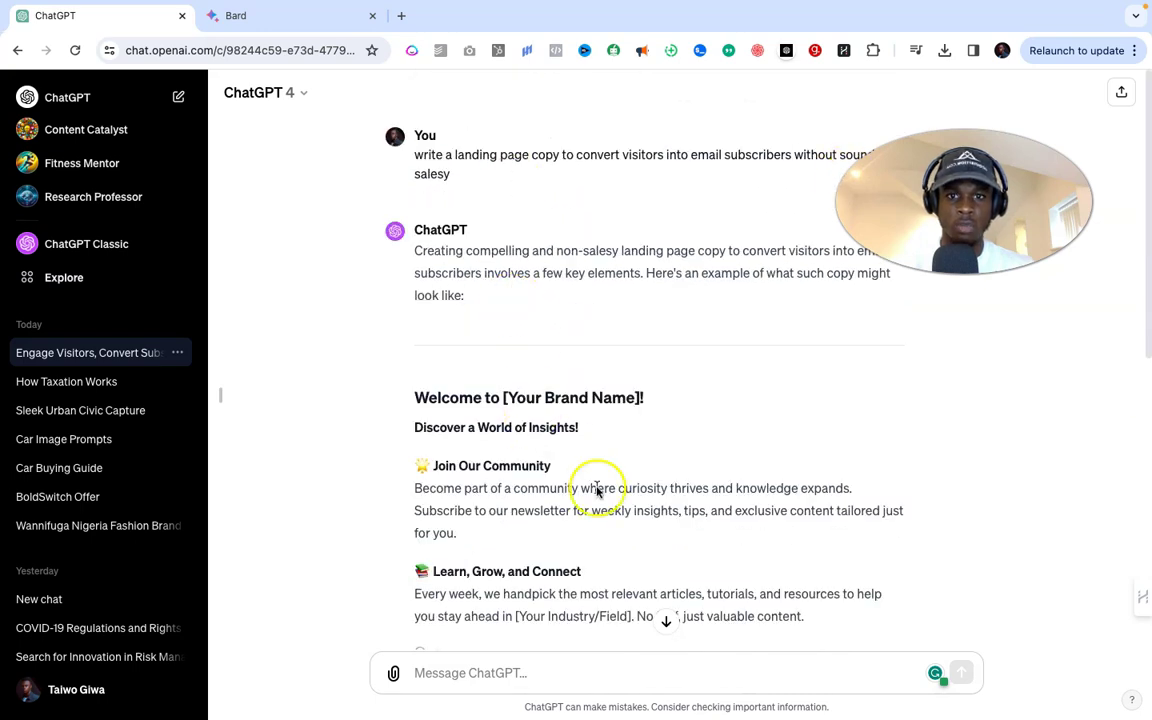
{"action": "scroll", "coordinate": [597, 489], "scroll_direction": "down", "scroll_amount": 8}
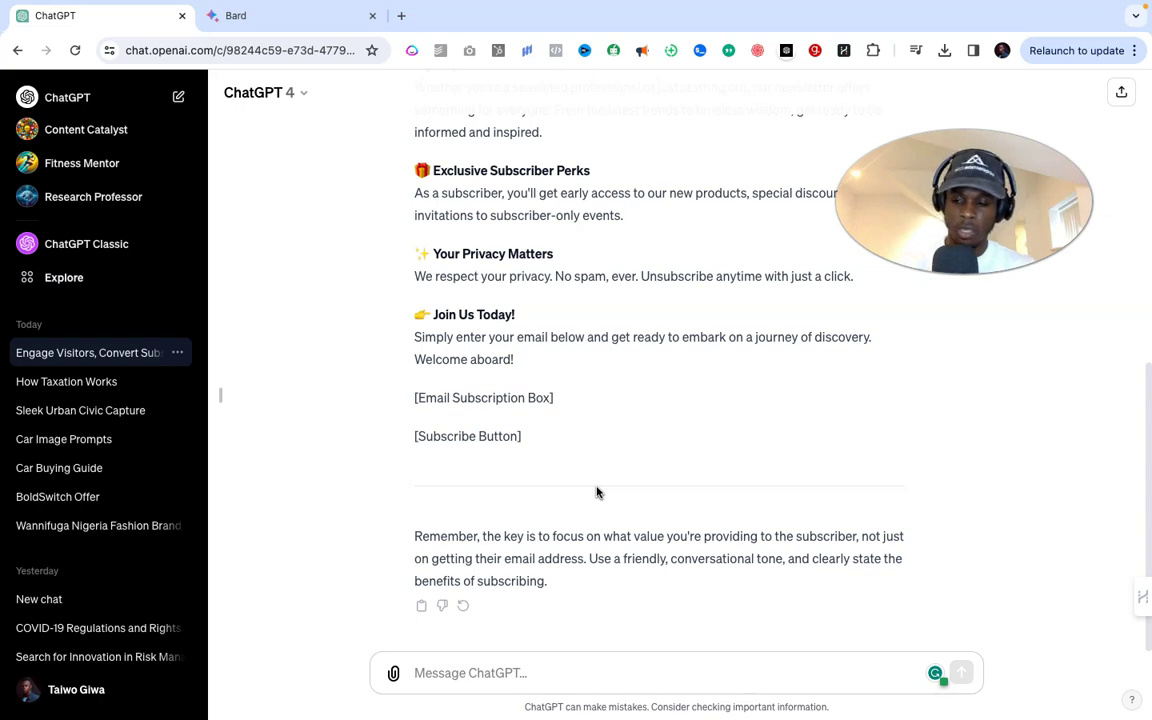
{"action": "scroll", "coordinate": [597, 491], "scroll_direction": "up", "scroll_amount": 10}
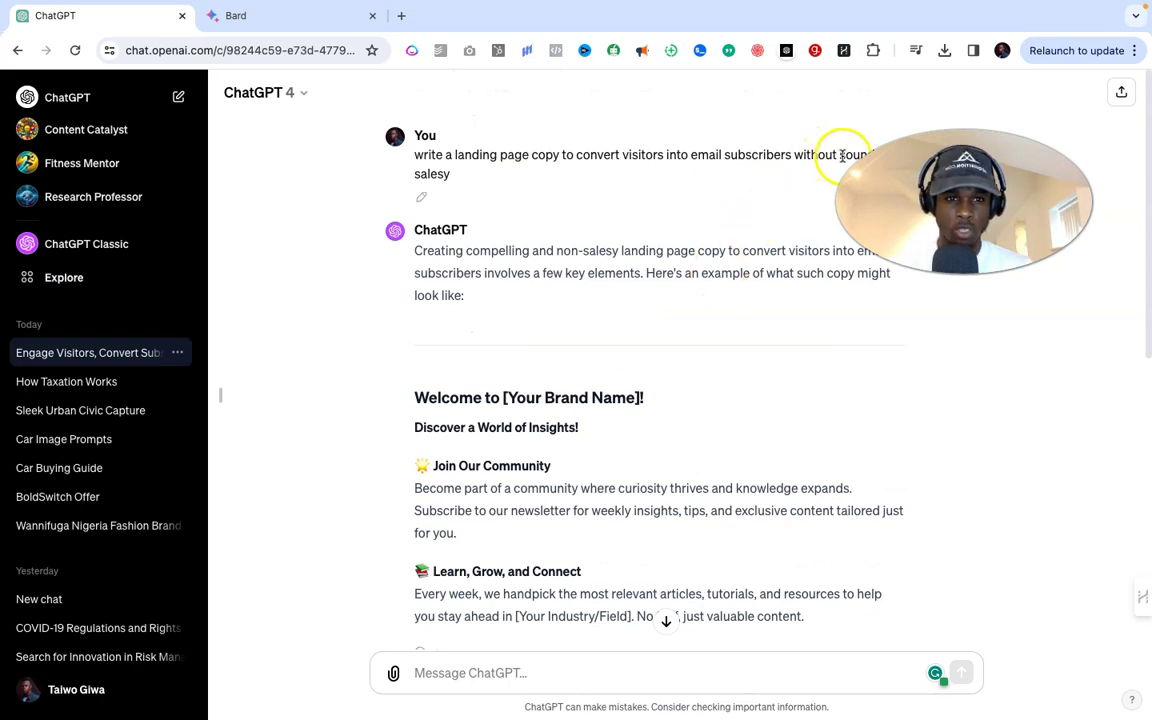
{"action": "scroll", "coordinate": [785, 412], "scroll_direction": "down", "scroll_amount": 3}
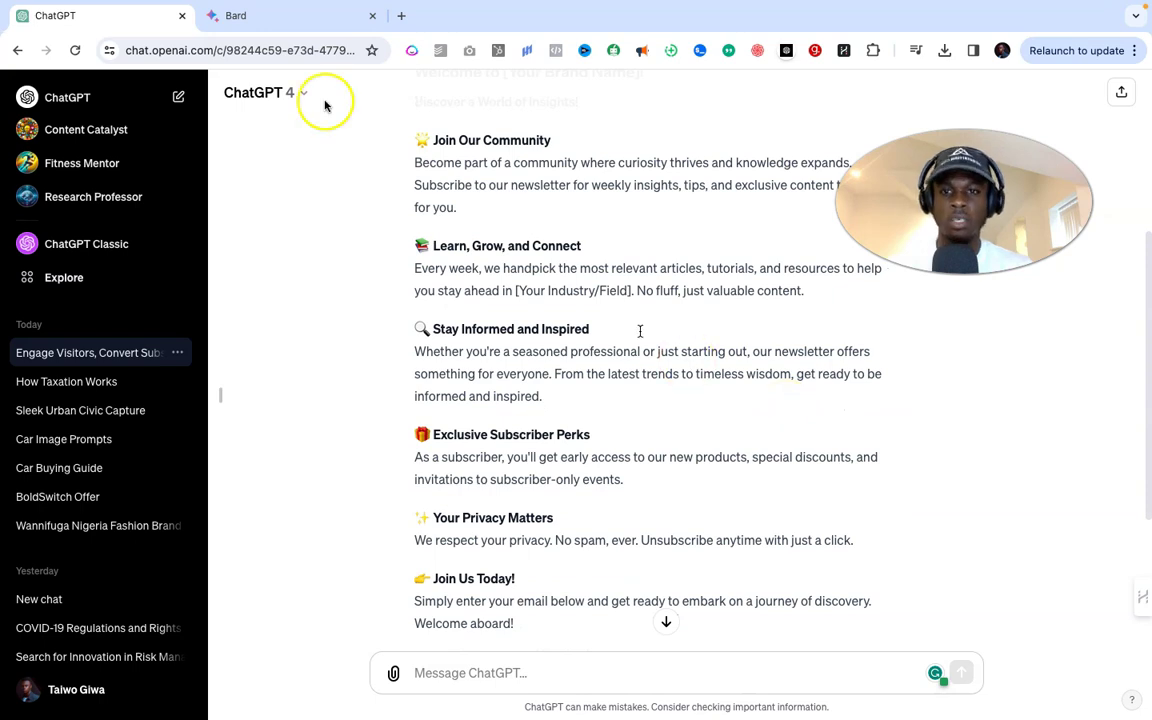
Step: Switch to Bard to view Draft 3 and return to ChatGPT to compare its landing page copy
{"action": "left_click", "coordinate": [247, 29]}
{"action": "scroll", "coordinate": [476, 463], "scroll_direction": "down", "scroll_amount": 10}
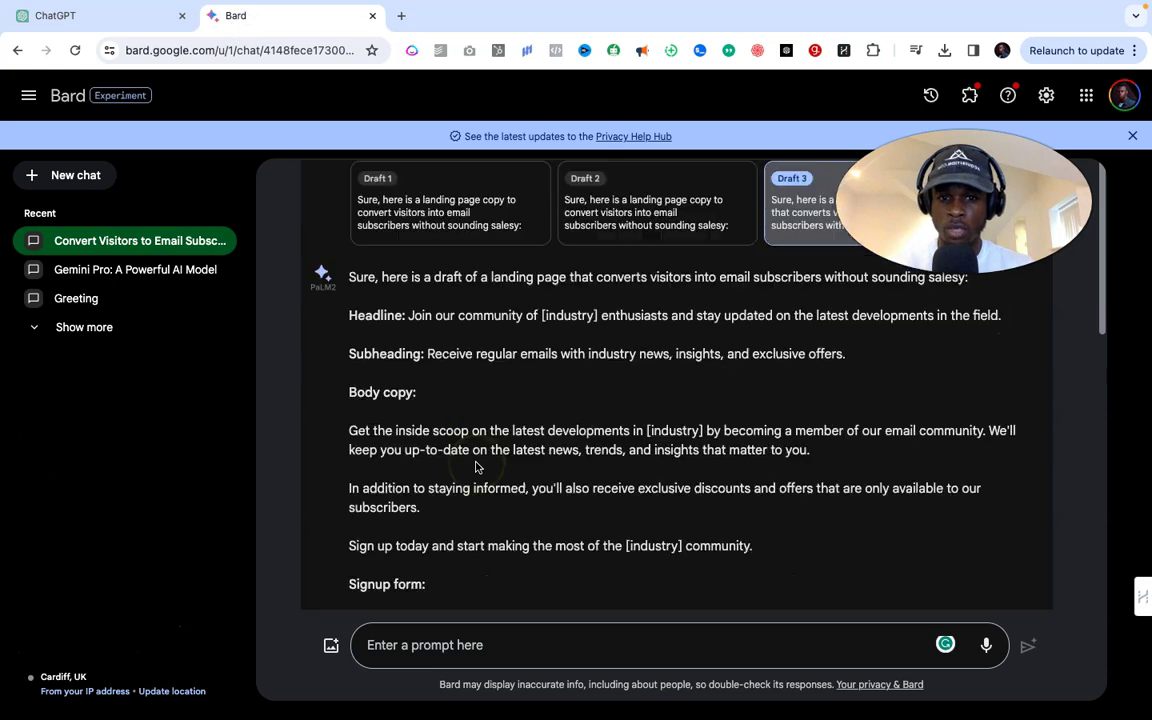
{"action": "left_click", "coordinate": [148, 18]}
{"action": "scroll", "coordinate": [391, 362], "scroll_direction": "down", "scroll_amount": 1}
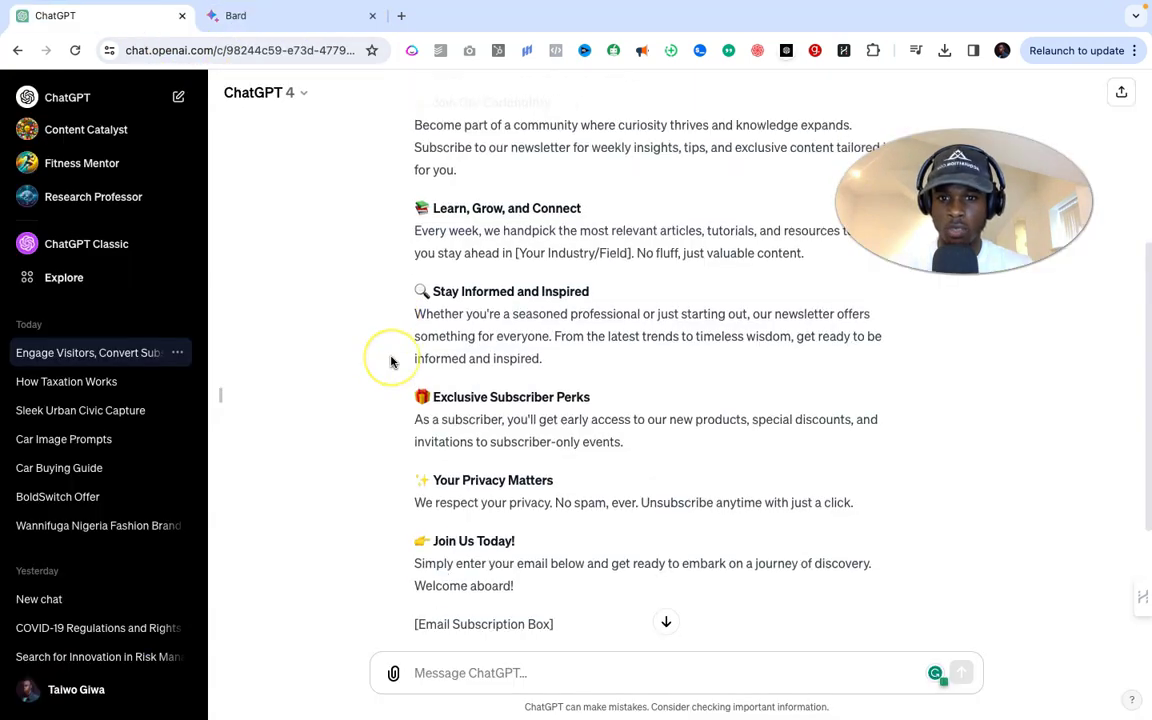
{"action": "scroll", "coordinate": [395, 388], "scroll_direction": "up", "scroll_amount": 4}
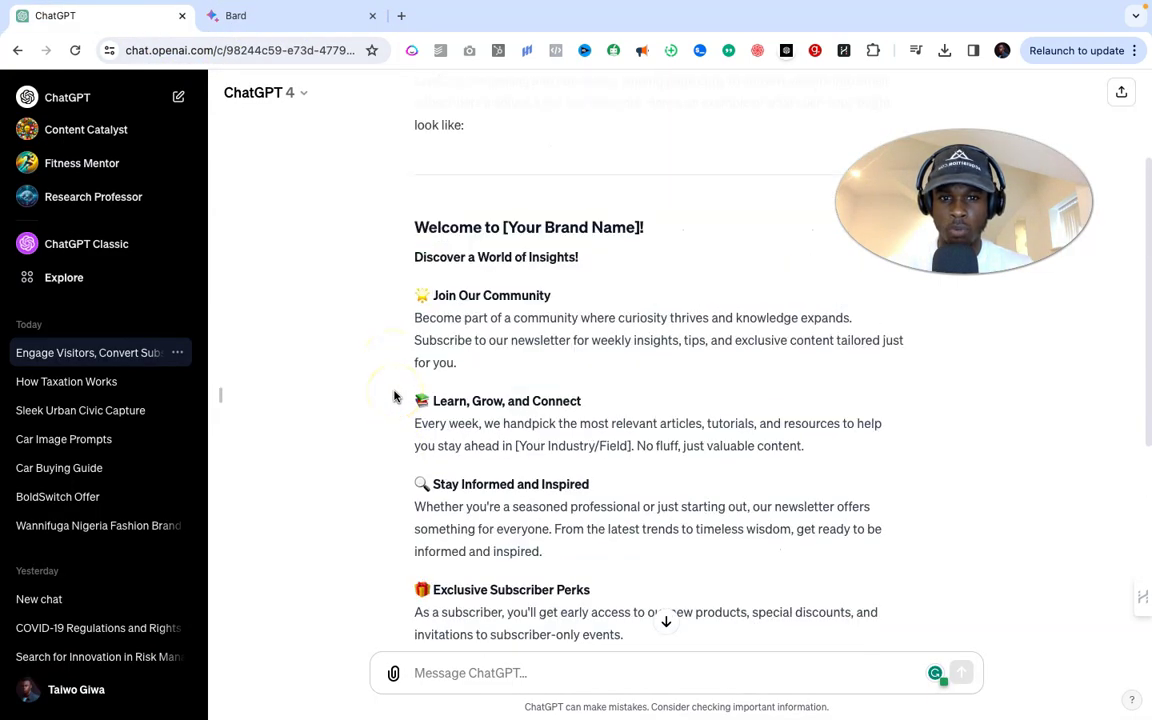
{"action": "scroll", "coordinate": [432, 524], "scroll_direction": "down", "scroll_amount": 5}
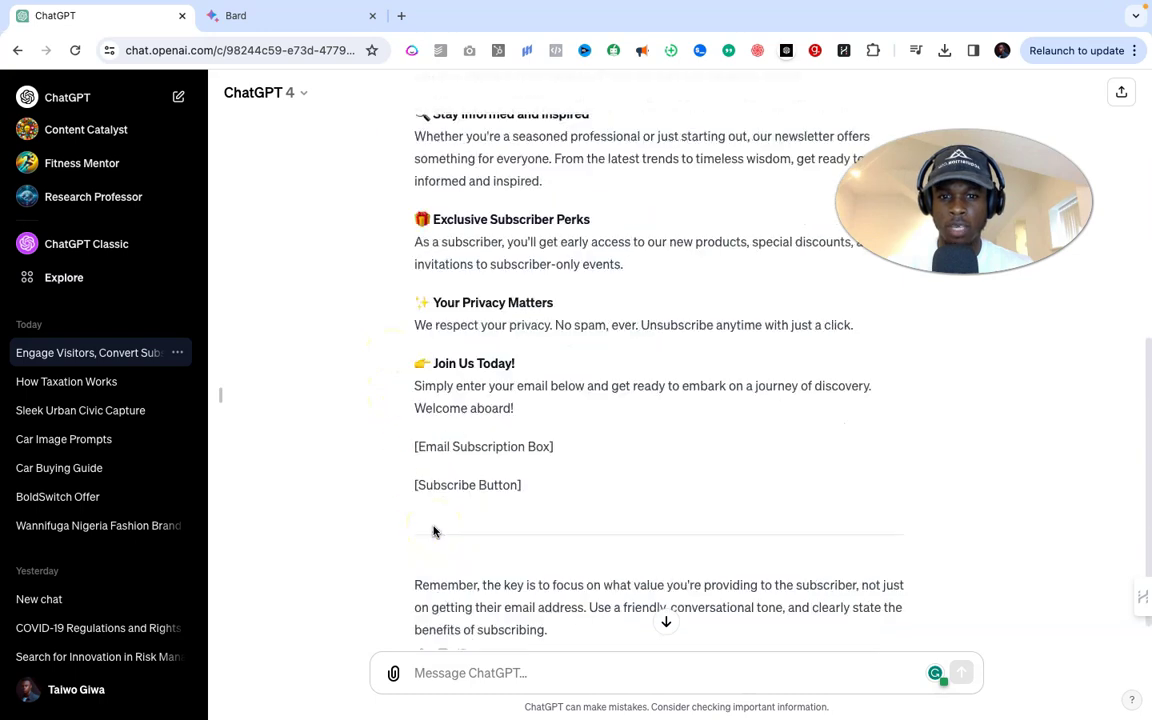
Step: Switch back to Bard and look over the beginning of its landing page answer and the available drafts
{"action": "left_click", "coordinate": [309, 22]}
{"action": "scroll", "coordinate": [402, 395], "scroll_direction": "up", "scroll_amount": 1}
{"action": "scroll", "coordinate": [402, 395], "scroll_direction": "up", "scroll_amount": 4}
{"action": "left_click", "coordinate": [455, 323]}
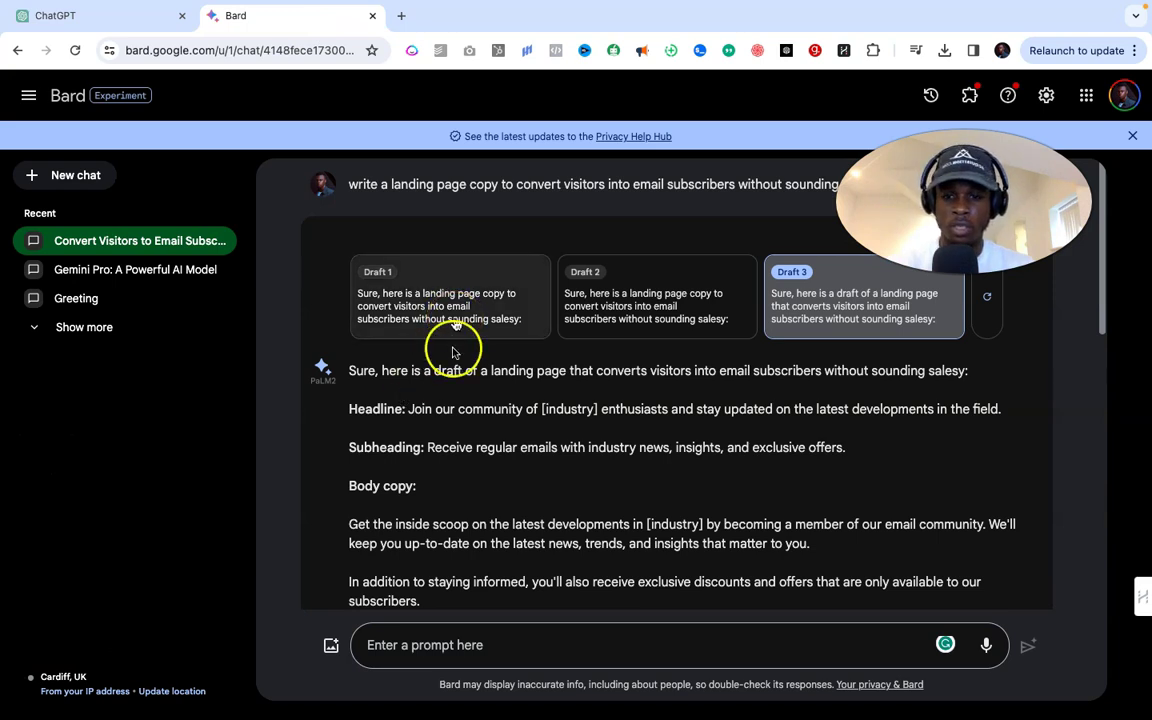
{"action": "scroll", "coordinate": [489, 541], "scroll_direction": "down", "scroll_amount": 1}
{"action": "scroll", "coordinate": [490, 543], "scroll_direction": "up", "scroll_amount": 1}
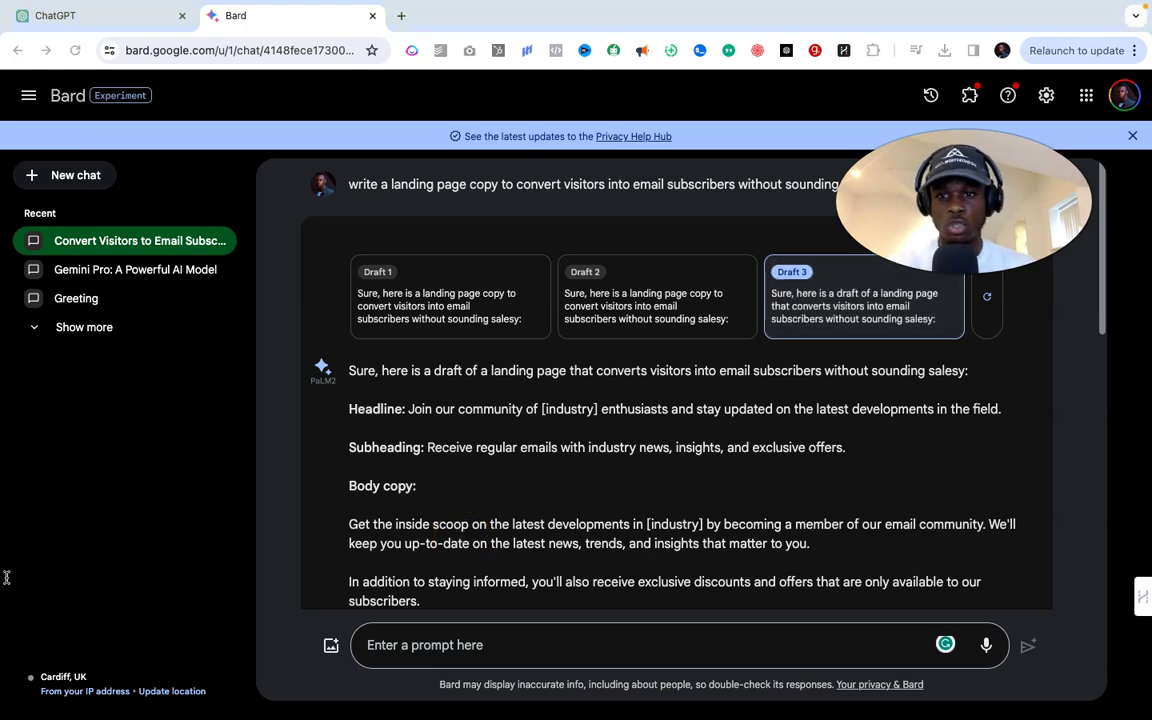
Step: Start a new chat in Bard and enter the prompt "Find me a YouTube video on making the perfect smoothie" on a single line
{"action": "left_click", "coordinate": [55, 180]}
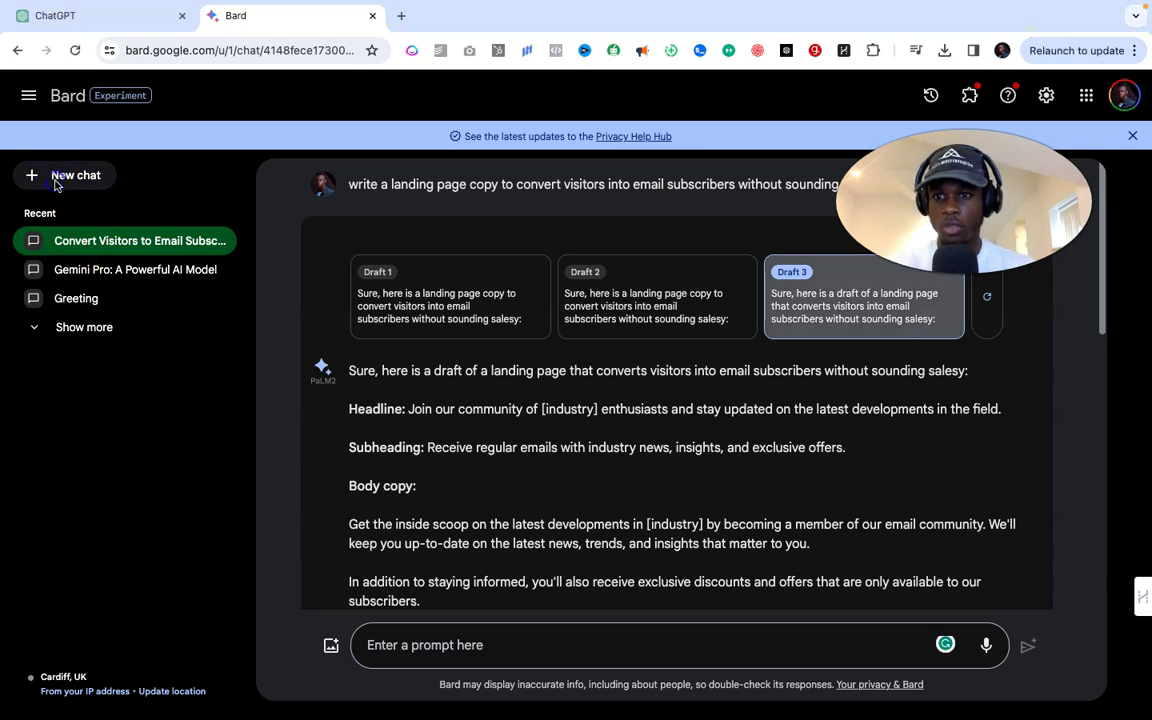
{"action": "left_click", "coordinate": [57, 183]}
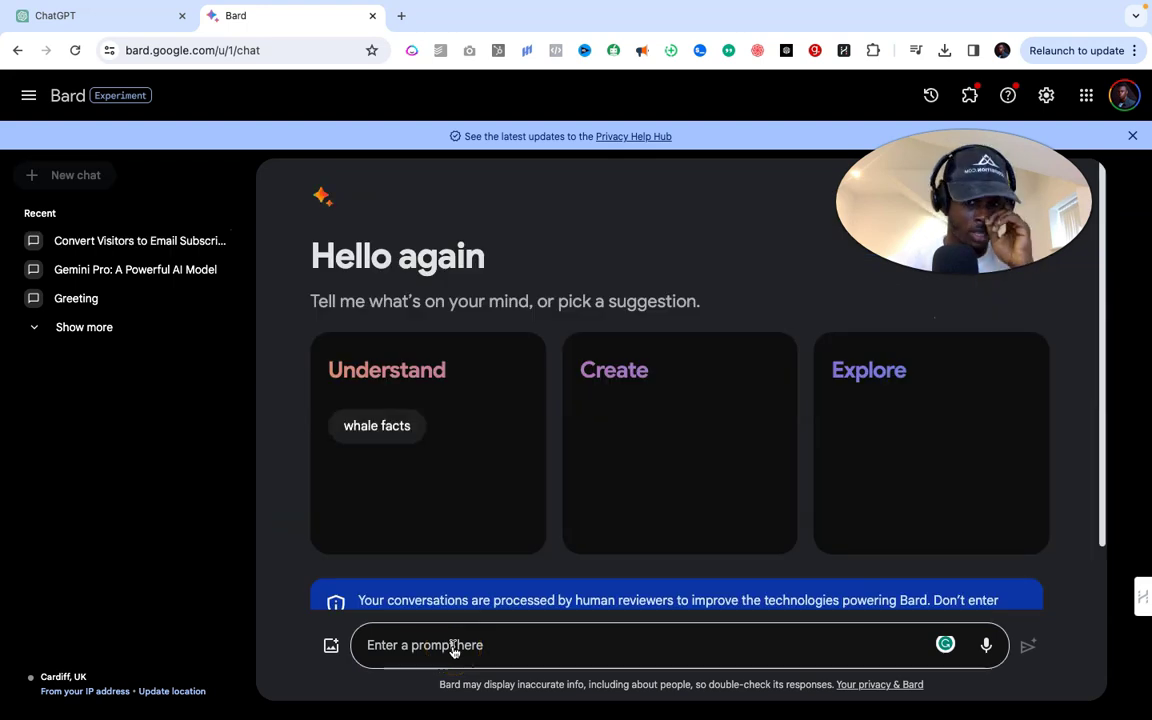
{"action": "left_click", "coordinate": [453, 648]}
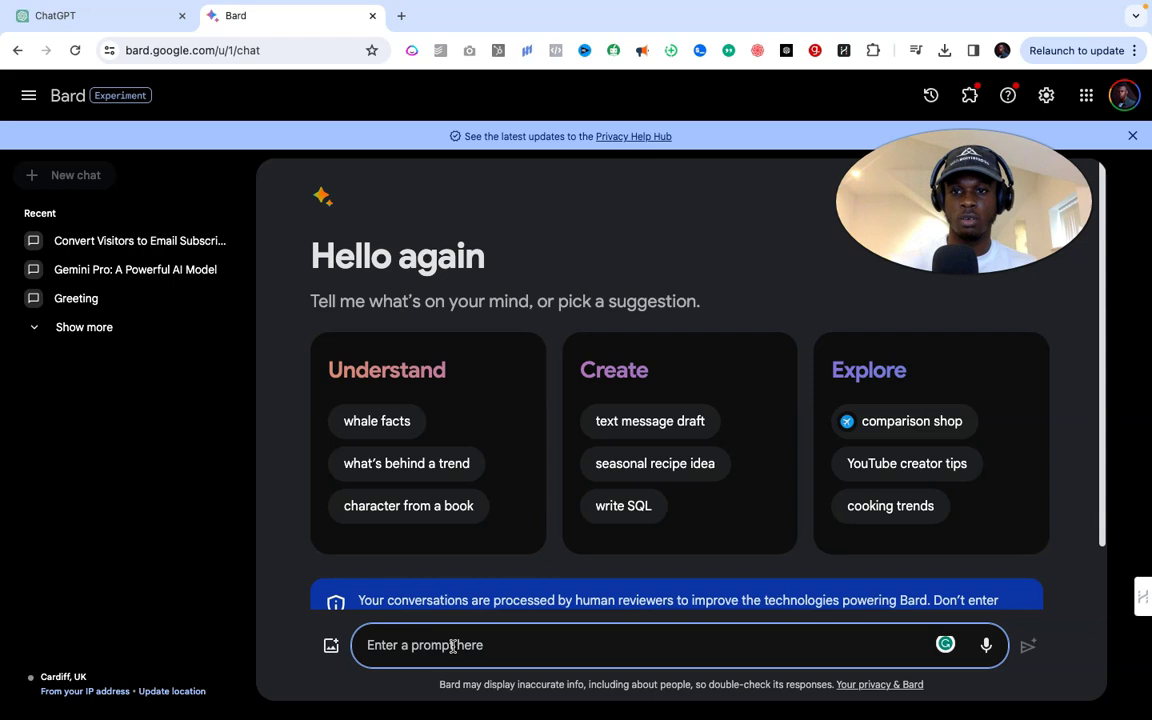
{"action": "type", "text": "Find me a YouTube video on making the perfect smoothie P-Recap the 3rd video and give me the recipe"}
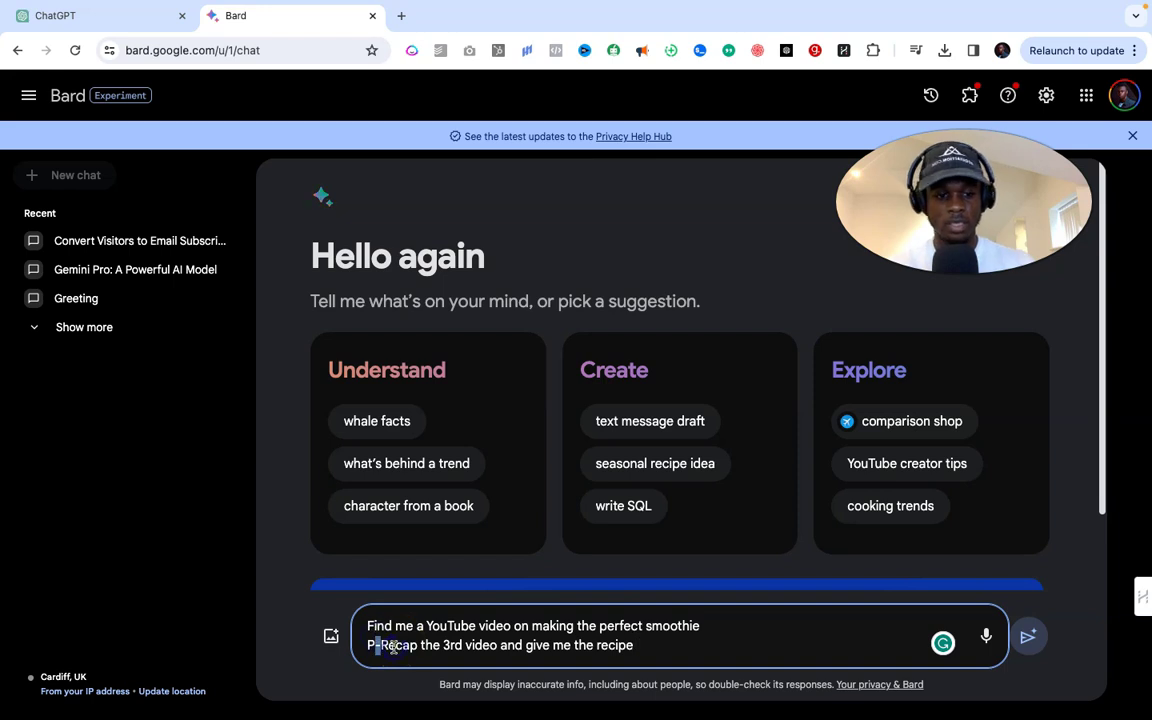
{"action": "triple_click", "coordinate": [393, 646]}
{"action": "key", "text": "BackSpace"}
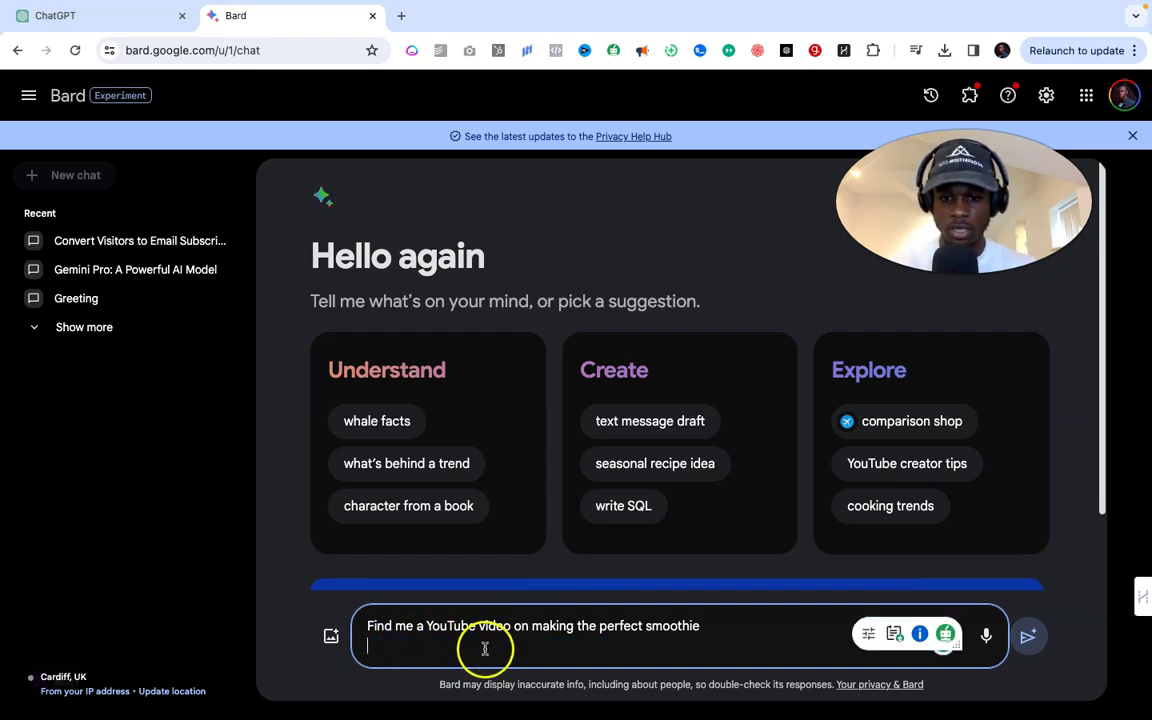
{"action": "key", "text": "BackSpace"}
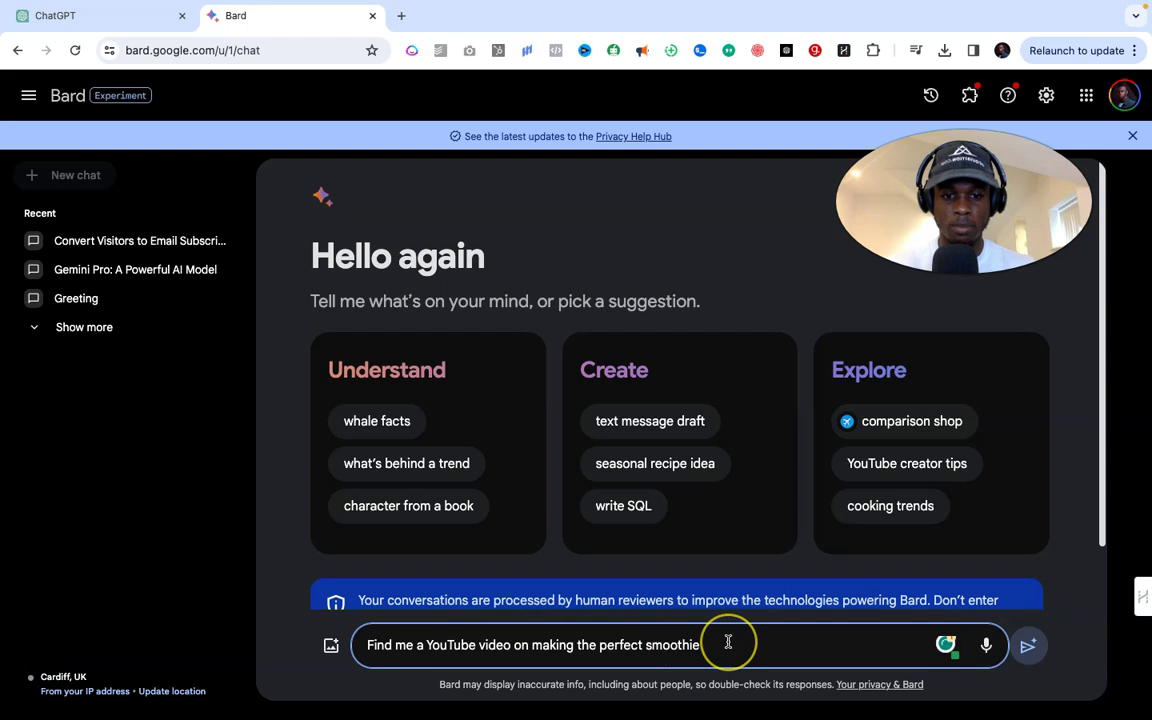
Step: Submit the smoothie video prompt and look through the YouTube videos in the answer
{"action": "key", "text": "Return"}
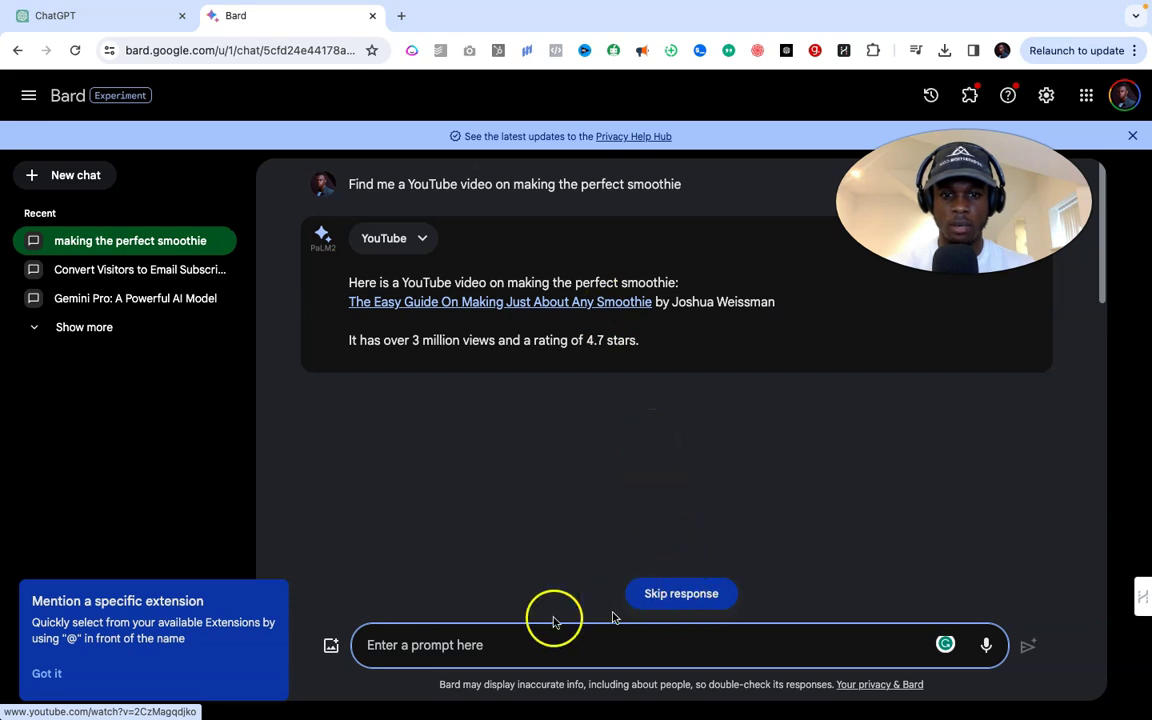
{"action": "scroll", "coordinate": [480, 537], "scroll_direction": "down", "scroll_amount": 2}
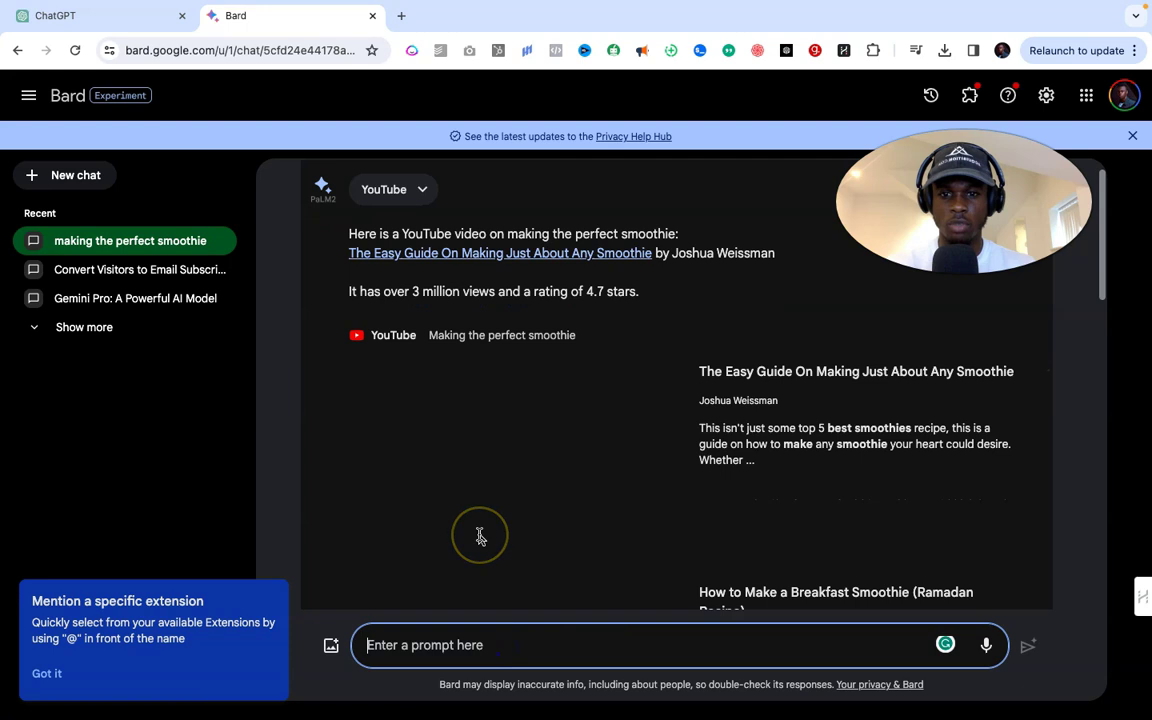
{"action": "scroll", "coordinate": [480, 537], "scroll_direction": "down", "scroll_amount": 5}
{"action": "scroll", "coordinate": [480, 537], "scroll_direction": "down", "scroll_amount": 8}
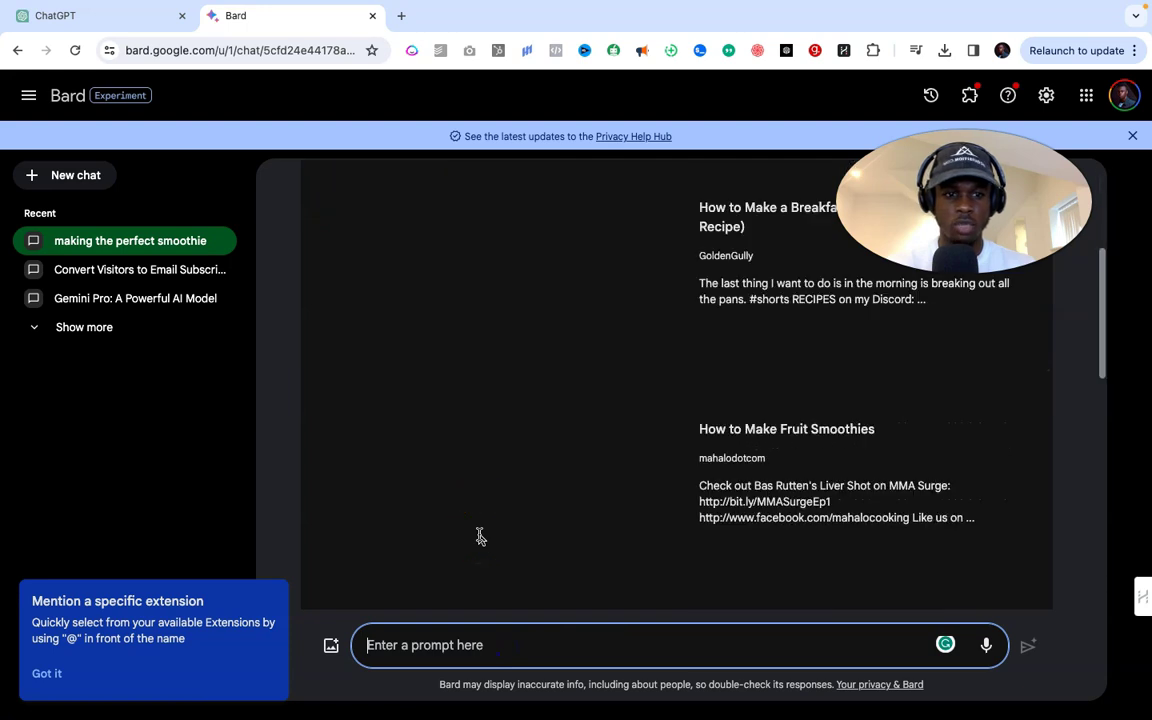
{"action": "scroll", "coordinate": [480, 537], "scroll_direction": "up", "scroll_amount": 15}
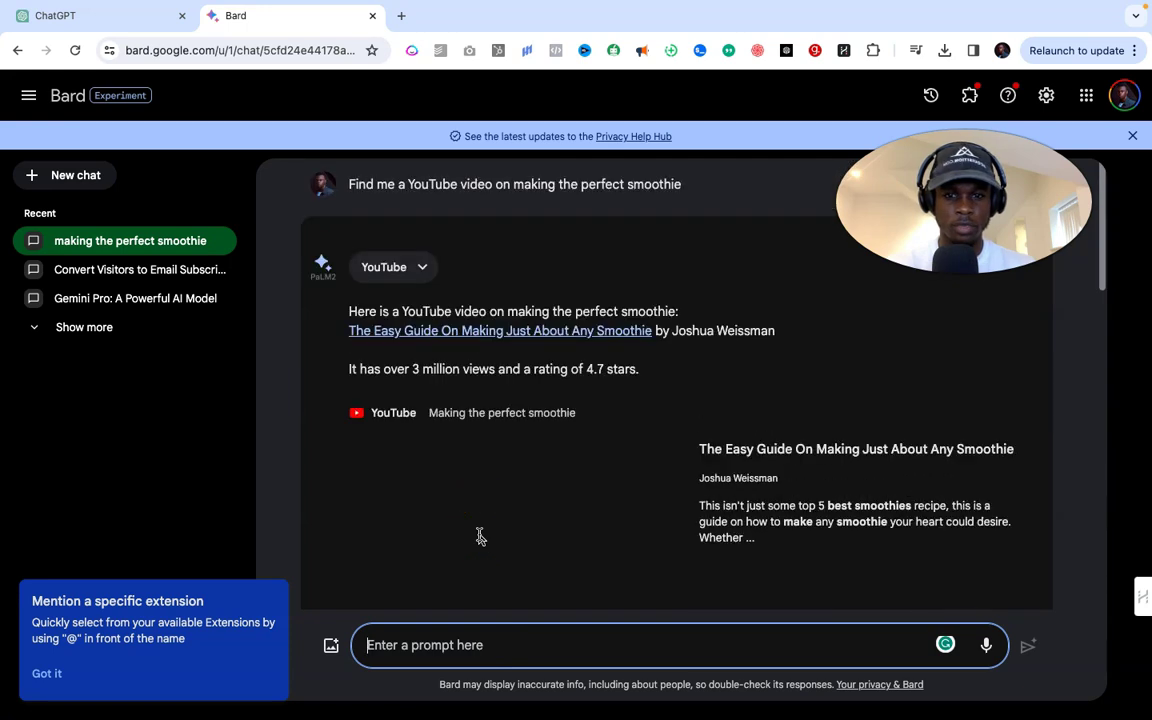
Step: Examine the smoothie answer again, from the recommended video's description down through the embedded videos to the related videos link
{"action": "scroll", "coordinate": [480, 537], "scroll_direction": "down", "scroll_amount": 1}
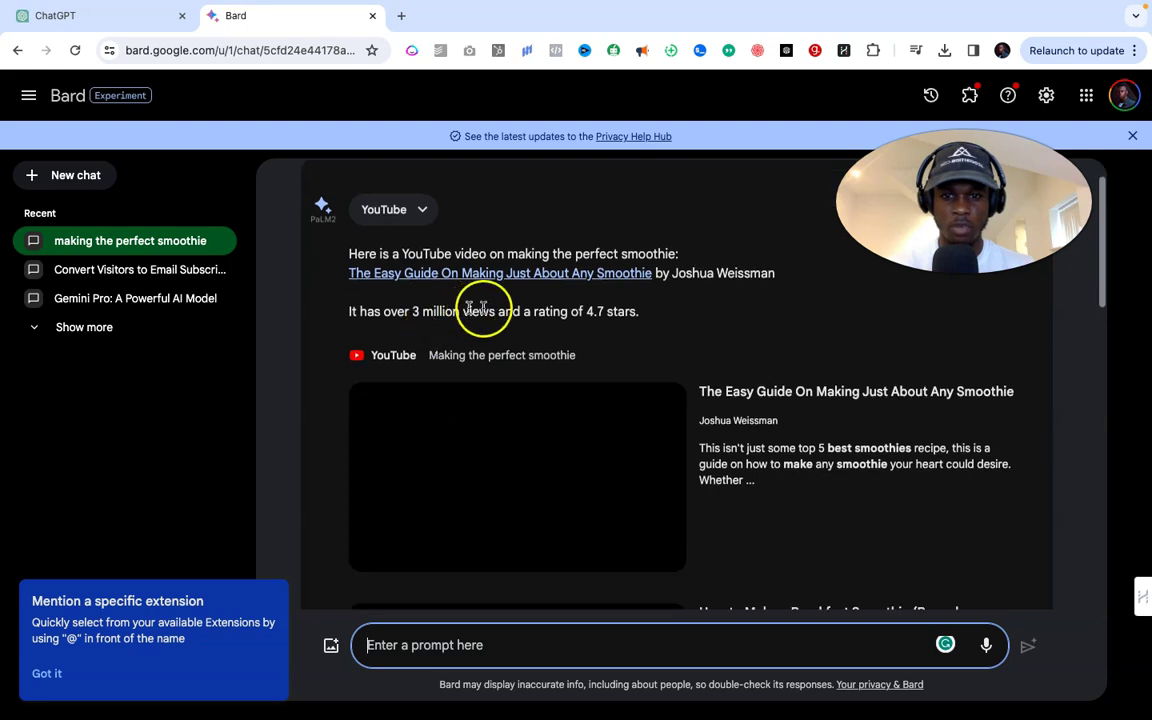
{"action": "scroll", "coordinate": [784, 540], "scroll_direction": "down", "scroll_amount": 2}
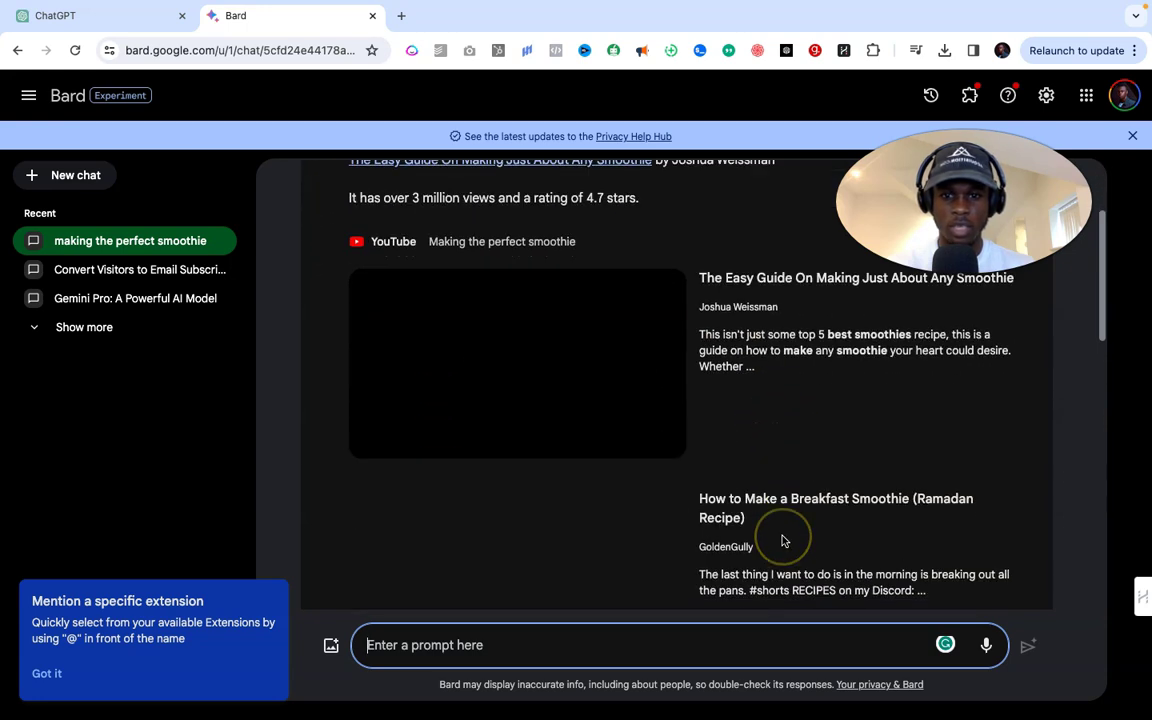
{"action": "scroll", "coordinate": [784, 540], "scroll_direction": "down", "scroll_amount": 15}
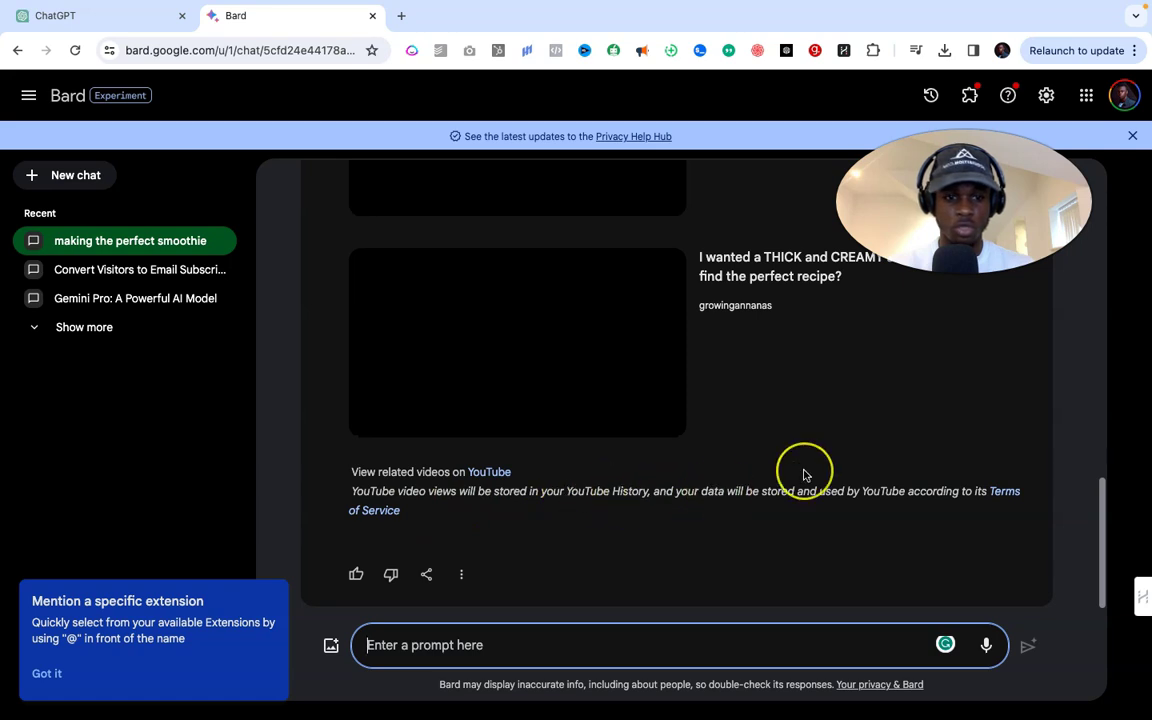
{"action": "scroll", "coordinate": [805, 475], "scroll_direction": "up", "scroll_amount": 10}
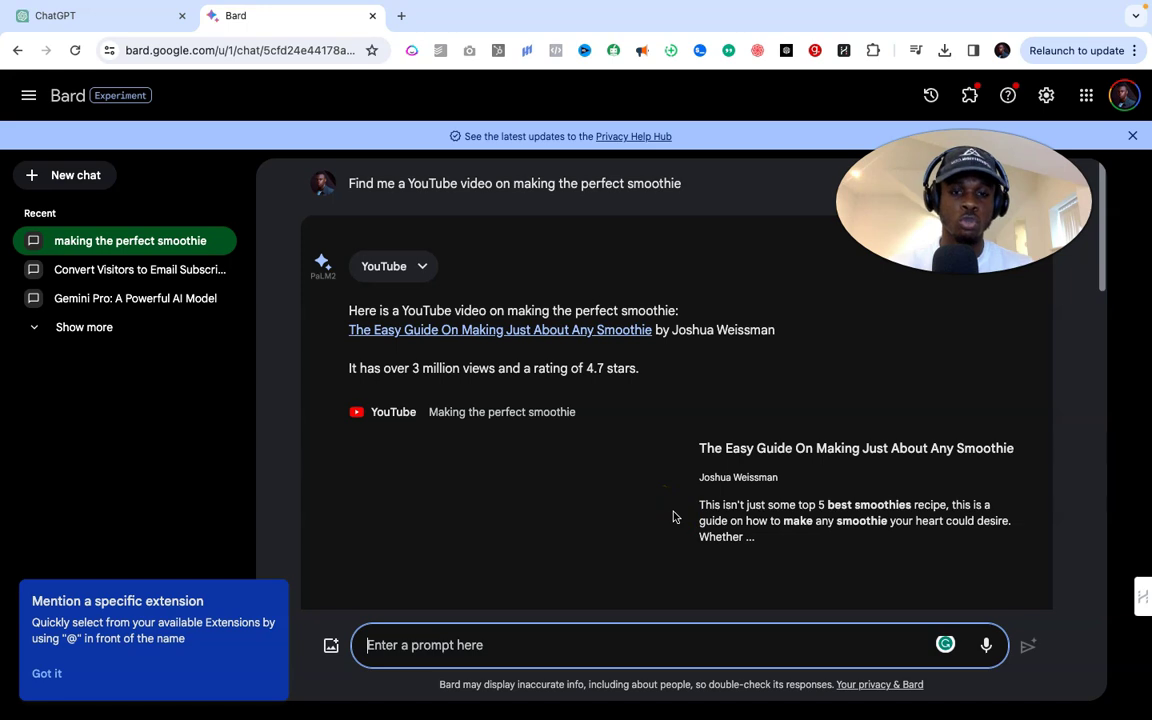
{"action": "scroll", "coordinate": [673, 517], "scroll_direction": "down", "scroll_amount": 1}
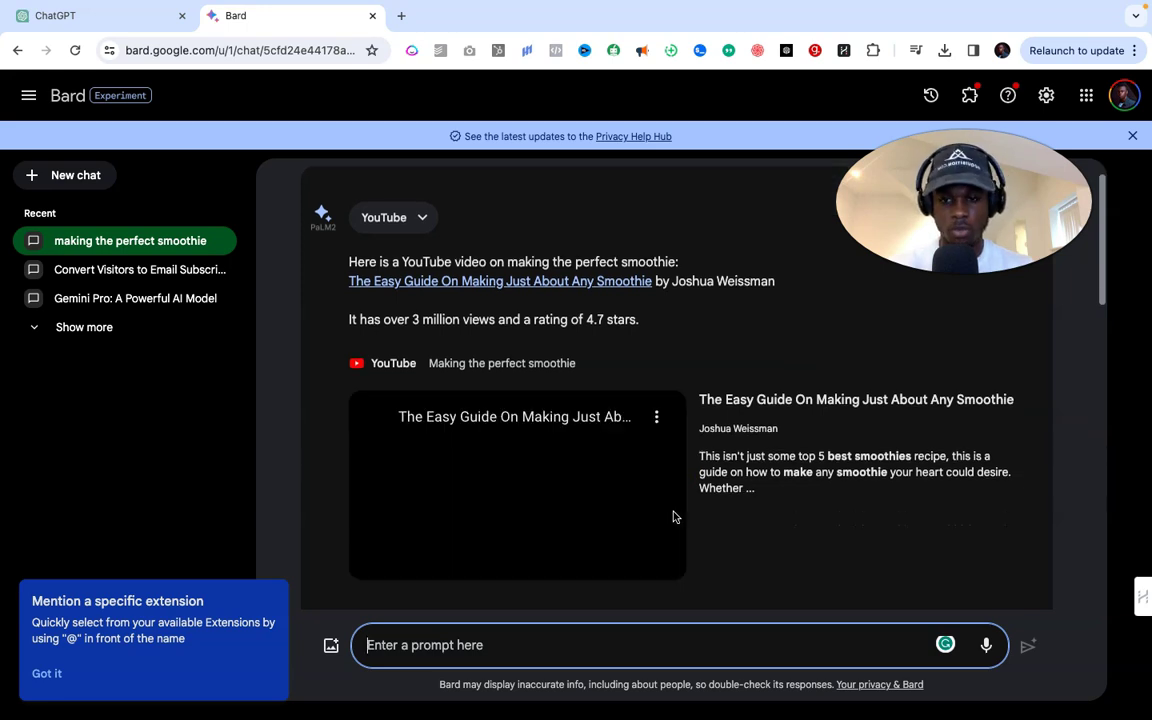
{"action": "scroll", "coordinate": [673, 517], "scroll_direction": "down", "scroll_amount": 5}
{"action": "scroll", "coordinate": [675, 517], "scroll_direction": "up", "scroll_amount": 2}
{"action": "scroll", "coordinate": [674, 517], "scroll_direction": "down", "scroll_amount": 14}
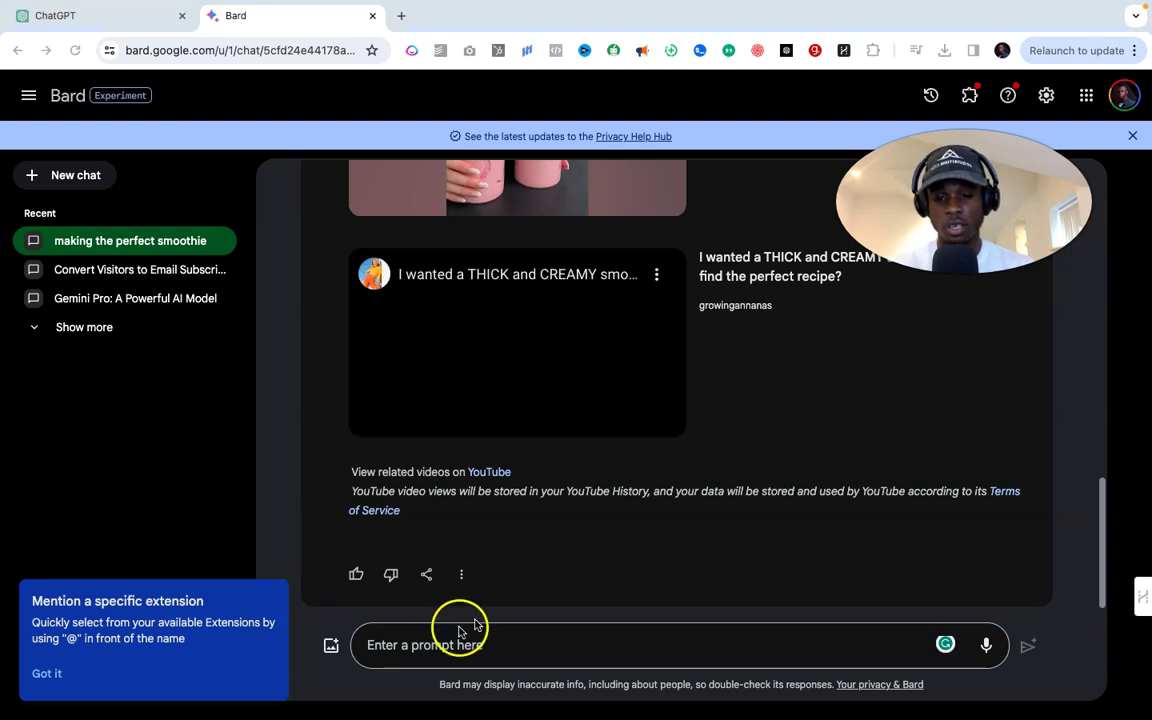
Step: Ask Bard to "Recap the 3rd video and give me the recipe", checking the listed videos before submitting
{"action": "left_click", "coordinate": [409, 645]}
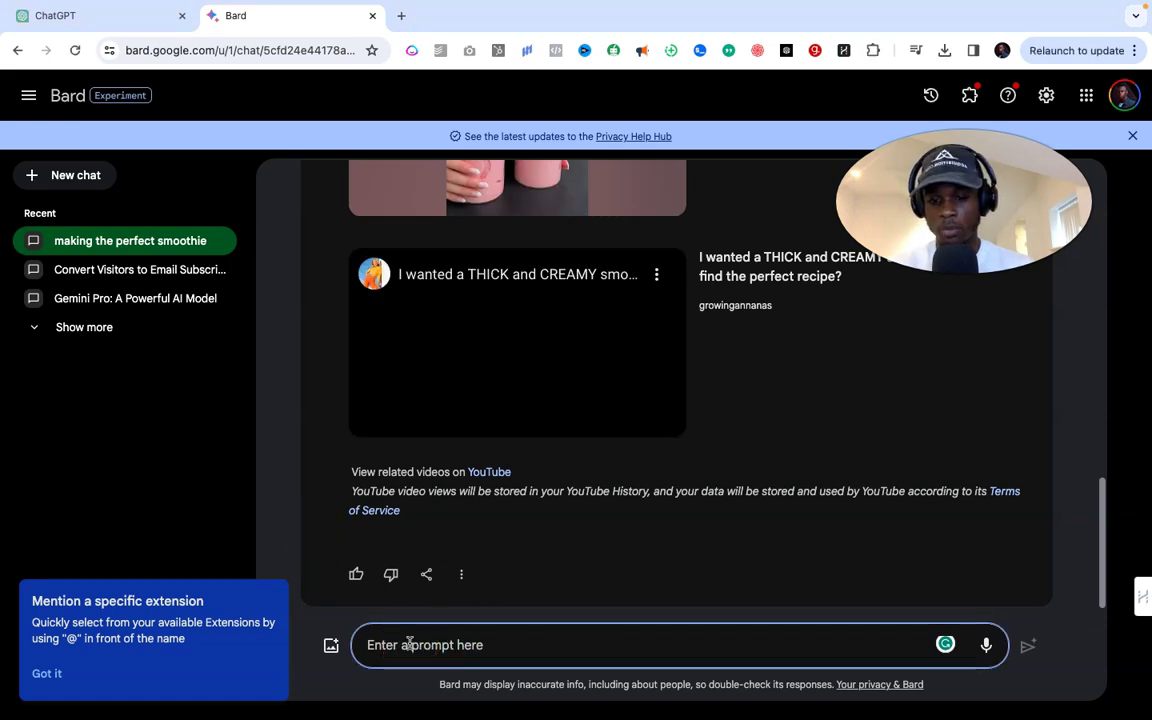
{"action": "type", "text": "Recap the 3rd video and give me the recipe"}
{"action": "scroll", "coordinate": [663, 468], "scroll_direction": "up", "scroll_amount": 3}
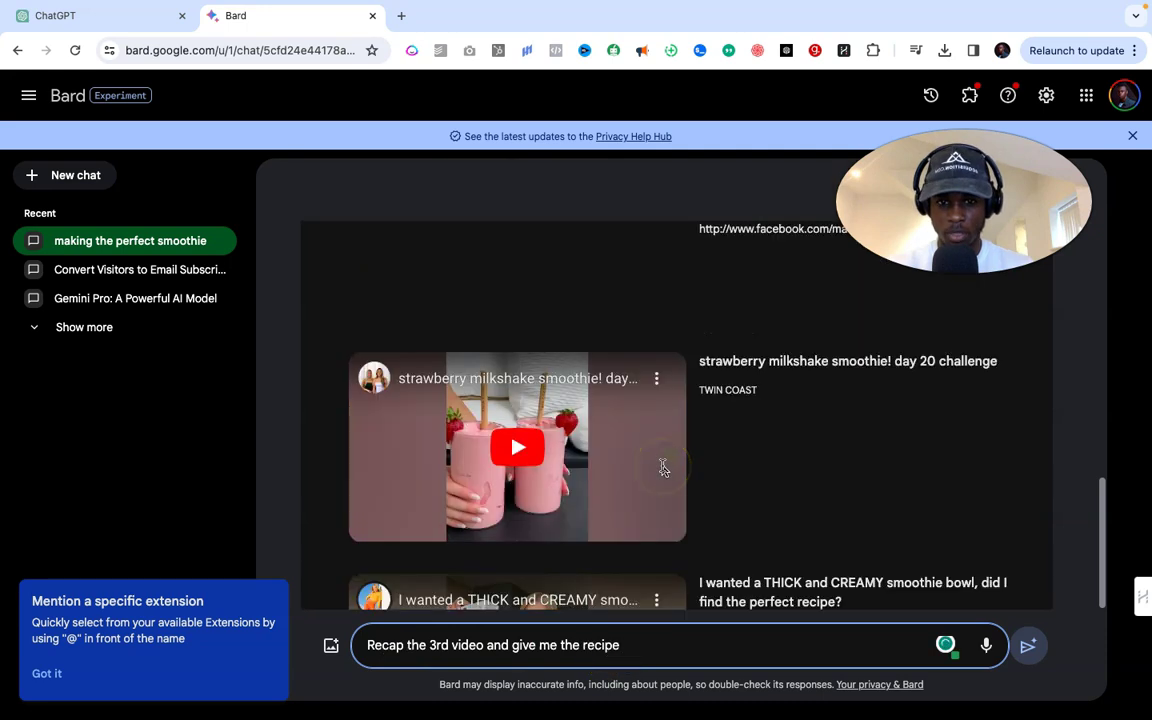
{"action": "scroll", "coordinate": [663, 468], "scroll_direction": "up", "scroll_amount": 3}
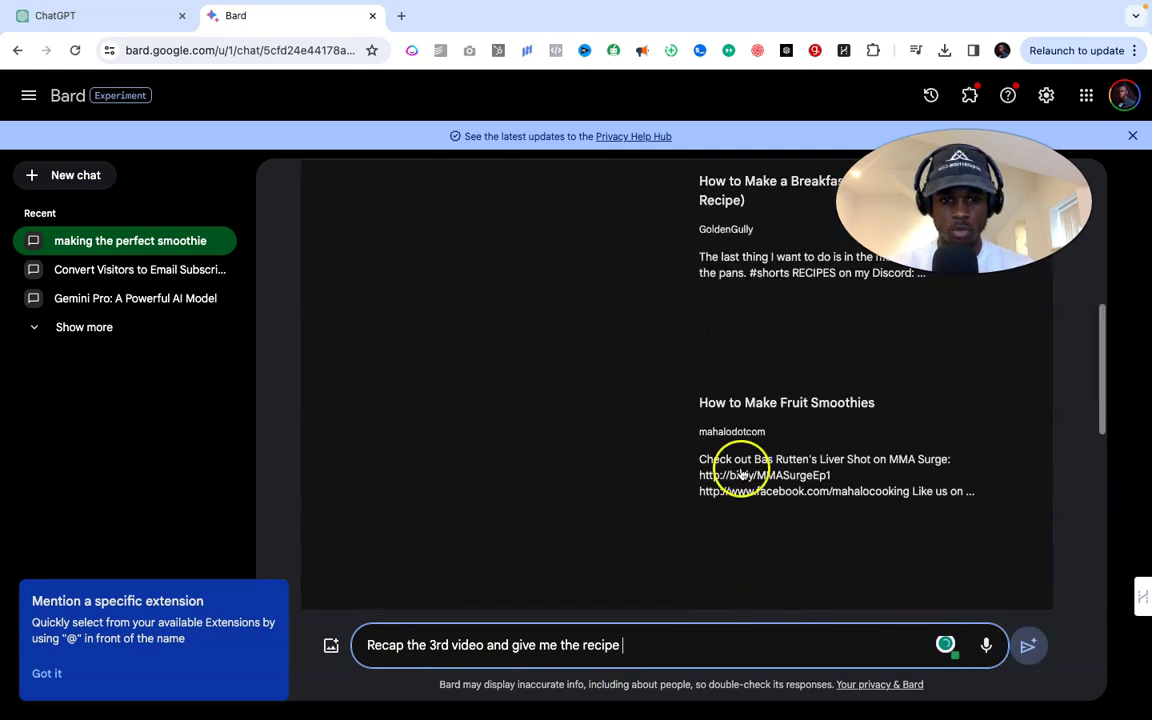
{"action": "scroll", "coordinate": [741, 475], "scroll_direction": "up", "scroll_amount": 3}
{"action": "key", "text": "Return"}
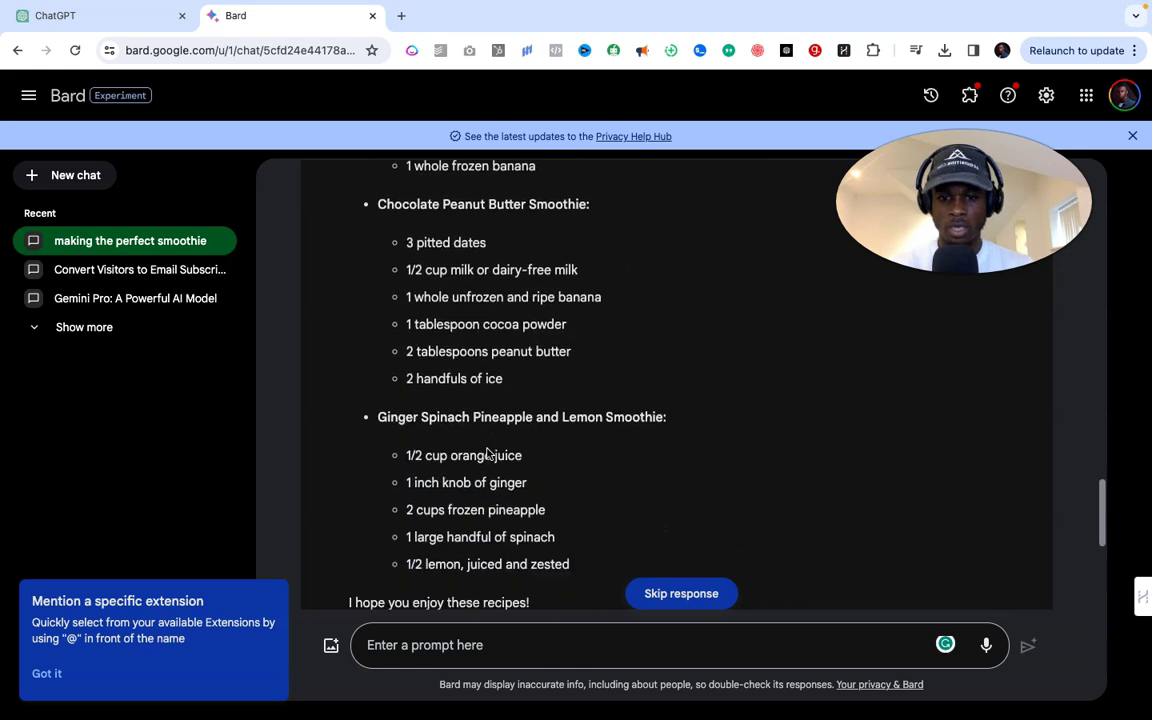
Step: Review the video recap, its smoothie recipes and the source video, and check which video was summarized
{"action": "scroll", "coordinate": [487, 453], "scroll_direction": "up", "scroll_amount": 10}
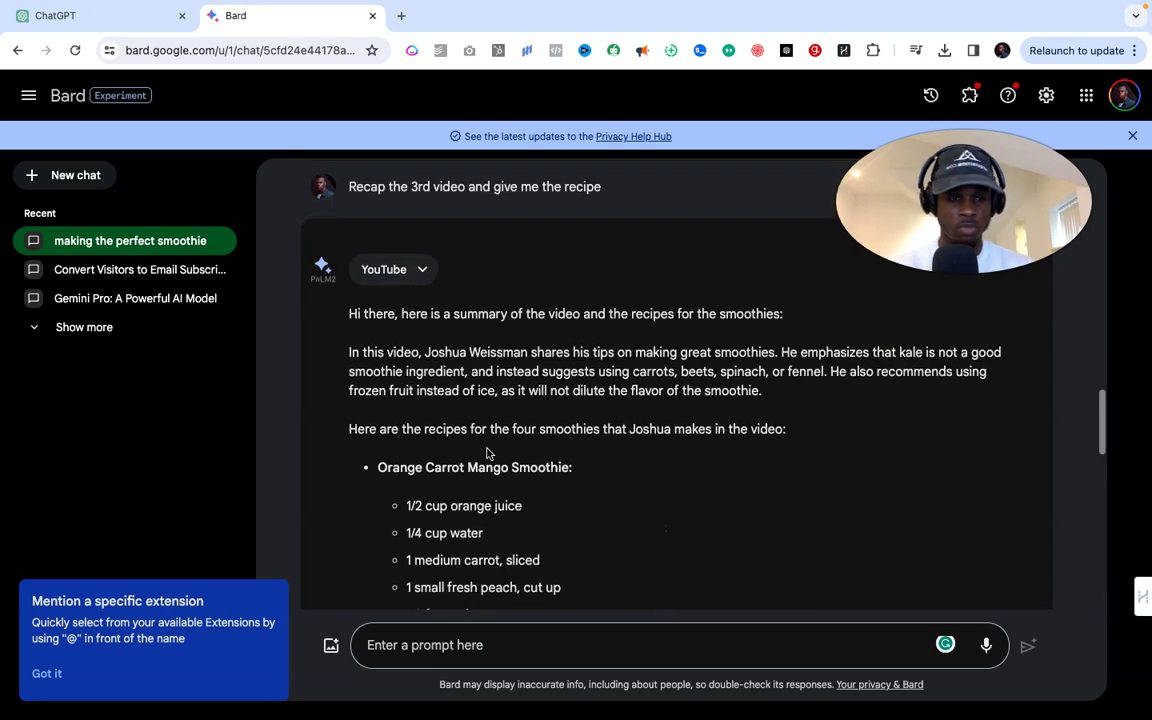
{"action": "scroll", "coordinate": [490, 470], "scroll_direction": "down", "scroll_amount": 10}
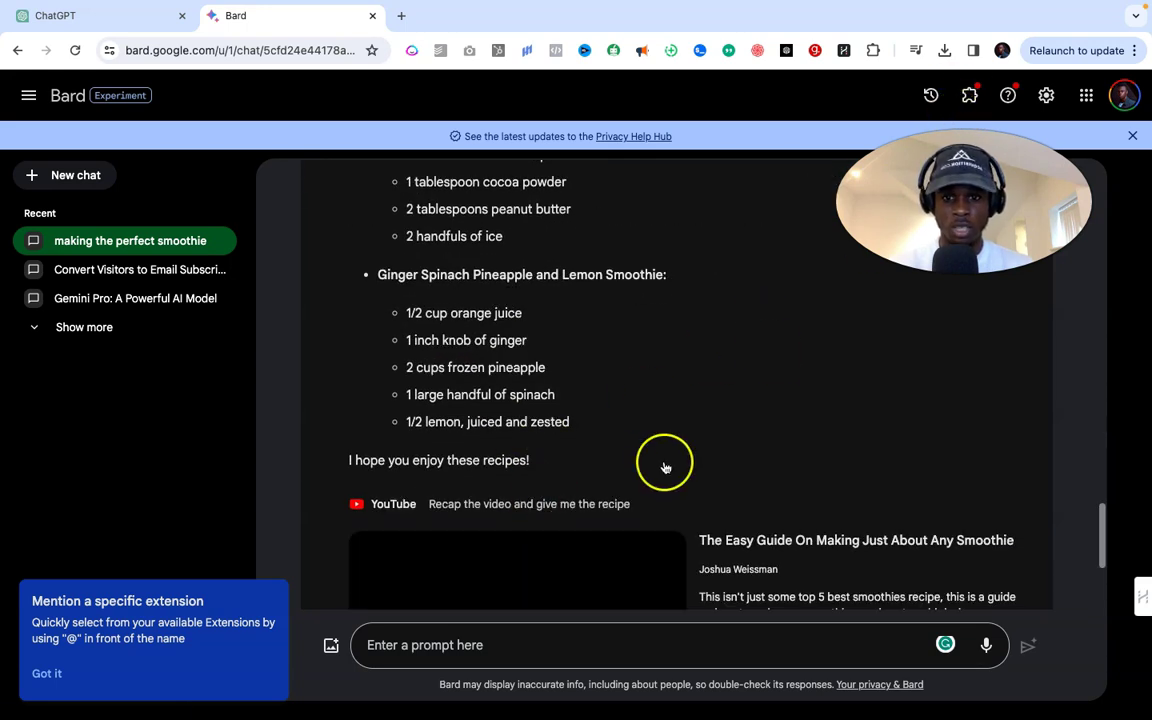
{"action": "scroll", "coordinate": [663, 465], "scroll_direction": "down", "scroll_amount": 3}
{"action": "scroll", "coordinate": [663, 465], "scroll_direction": "up", "scroll_amount": 5}
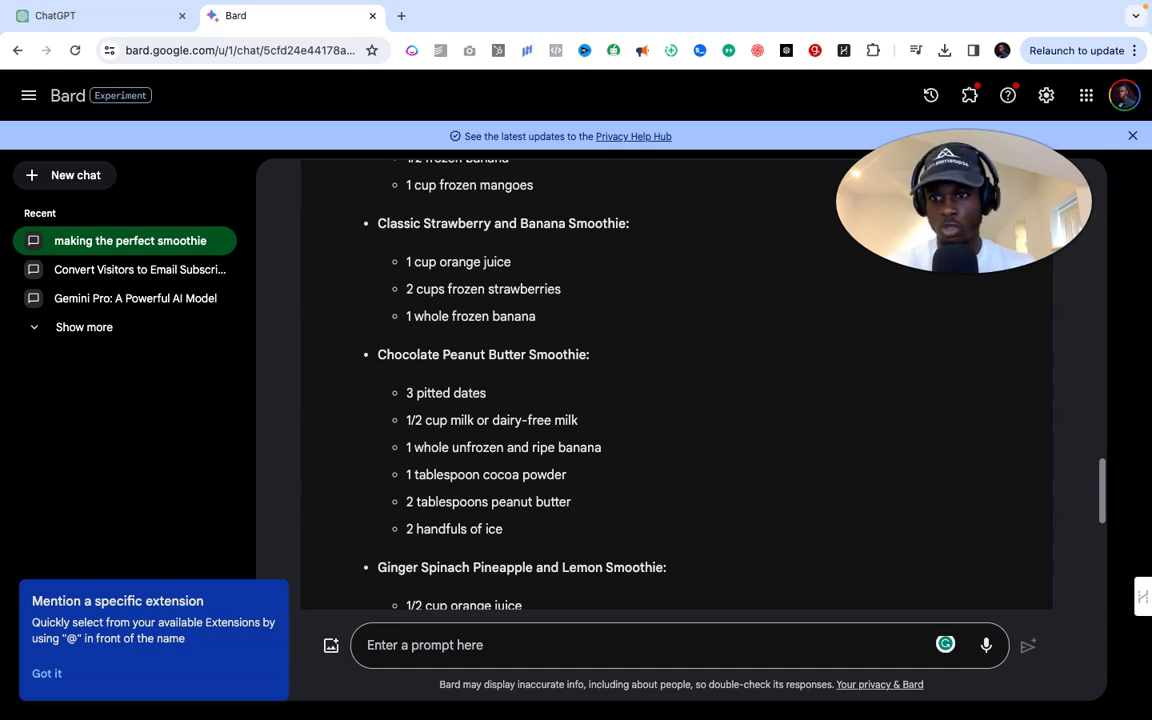
Step: Start a new Bard chat and ask "how many emails did I receive today?"
{"action": "left_click", "coordinate": [69, 174]}
{"action": "left_click", "coordinate": [449, 633]}
{"action": "type", "text": "how many emails did I receive today?"}
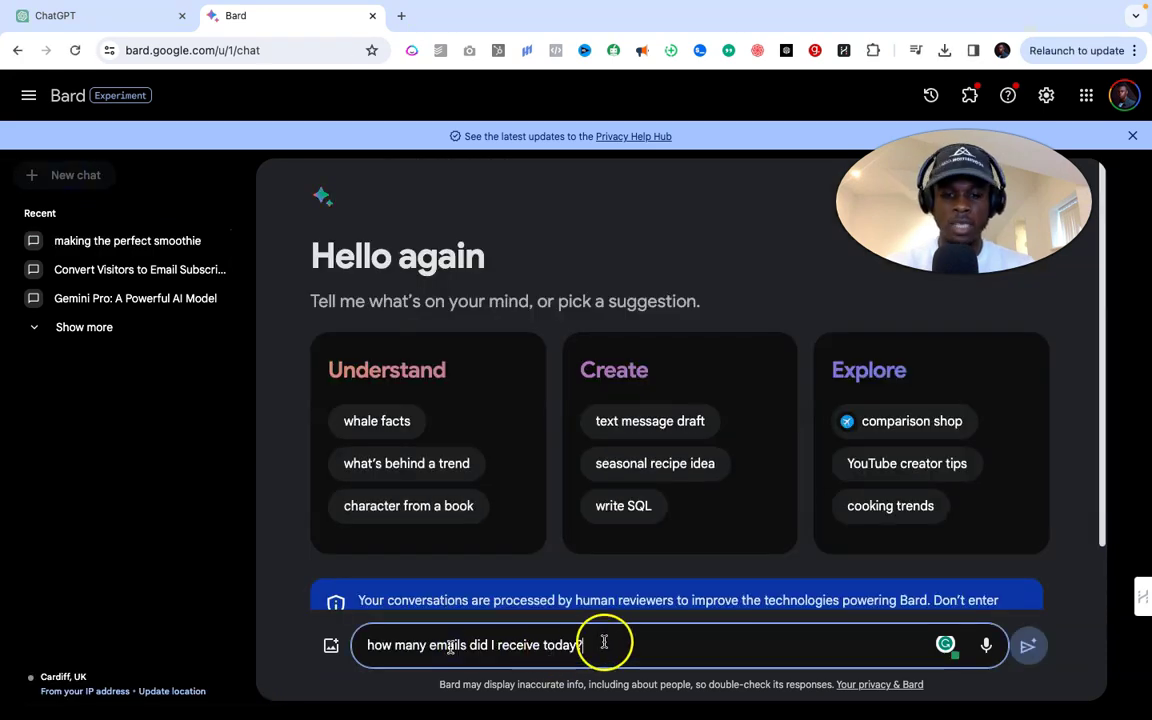
{"action": "left_click", "coordinate": [1029, 647]}
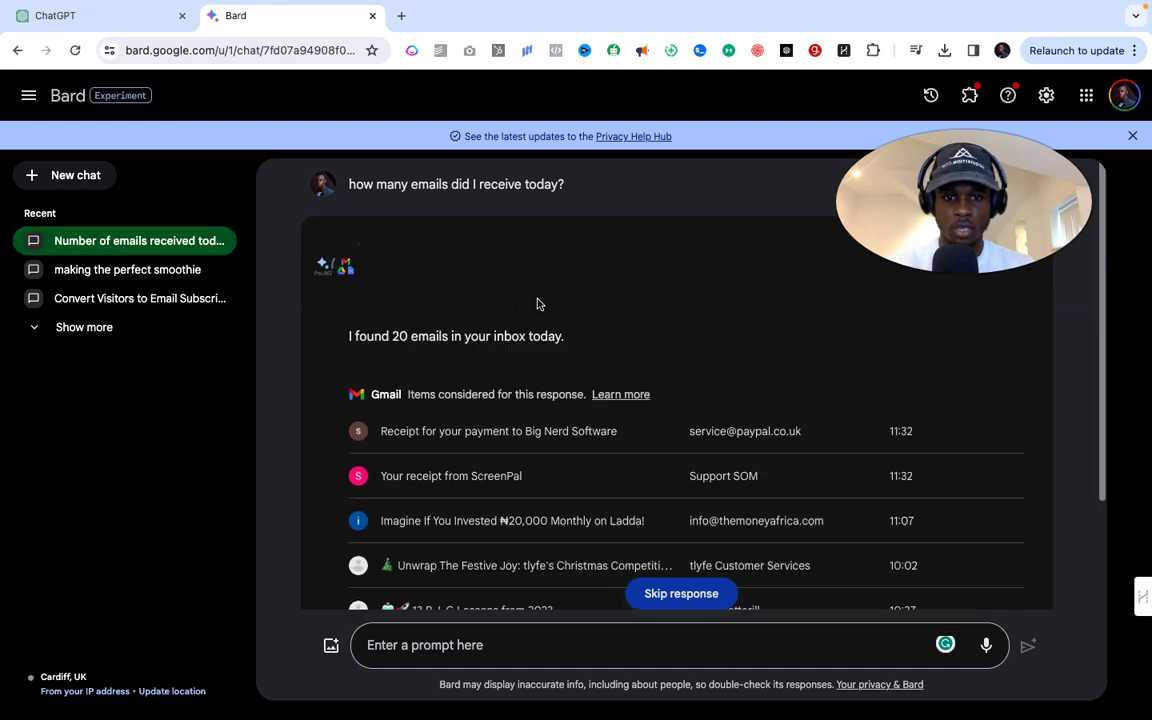
Step: Review the Gmail items considered for the response and expand the list to show more items
{"action": "scroll", "coordinate": [604, 462], "scroll_direction": "down", "scroll_amount": 2}
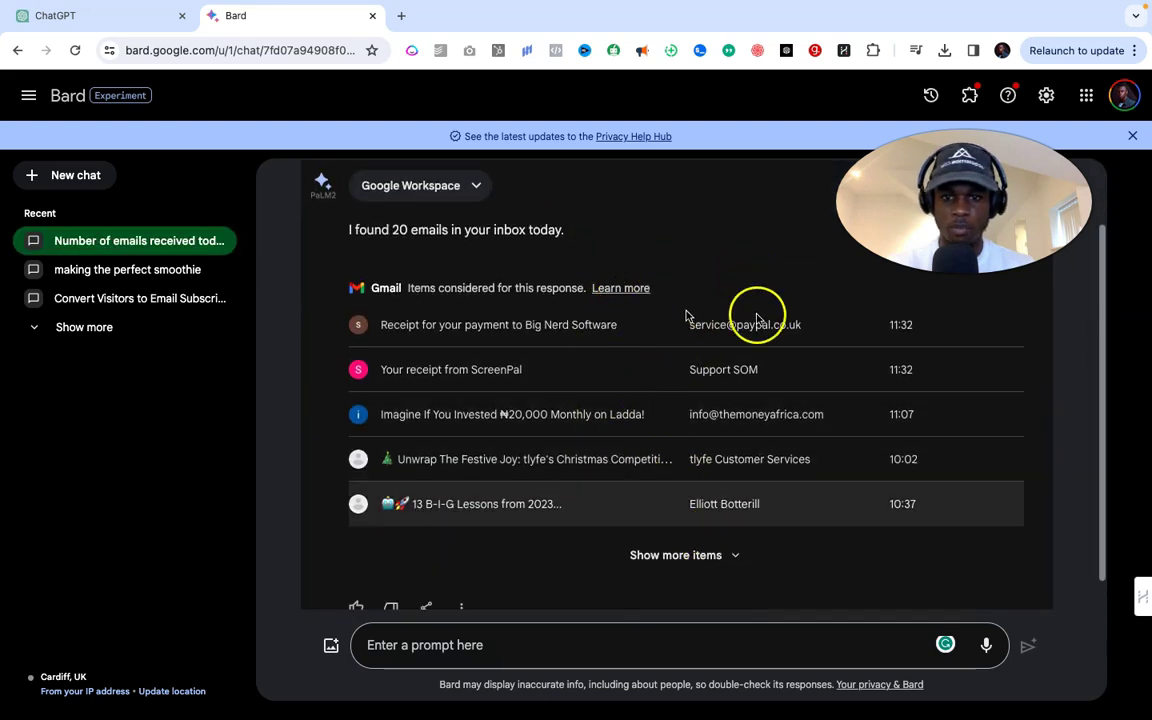
{"action": "scroll", "coordinate": [659, 509], "scroll_direction": "down", "scroll_amount": 2}
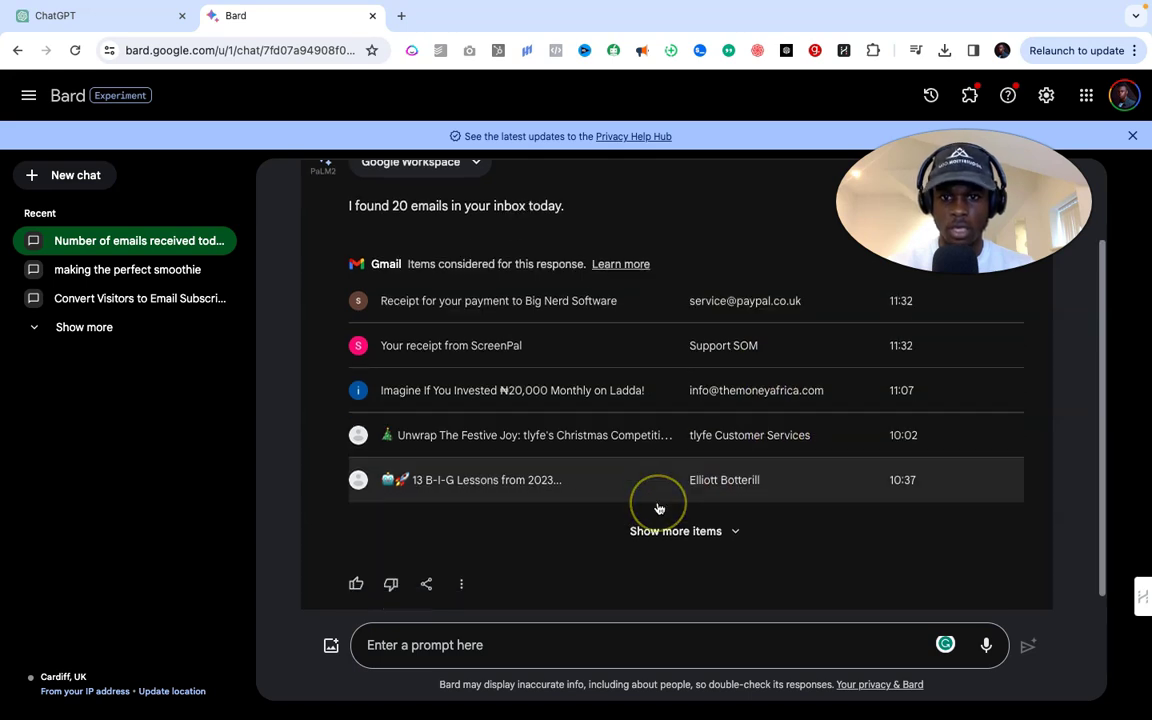
{"action": "scroll", "coordinate": [658, 509], "scroll_direction": "up", "scroll_amount": 3}
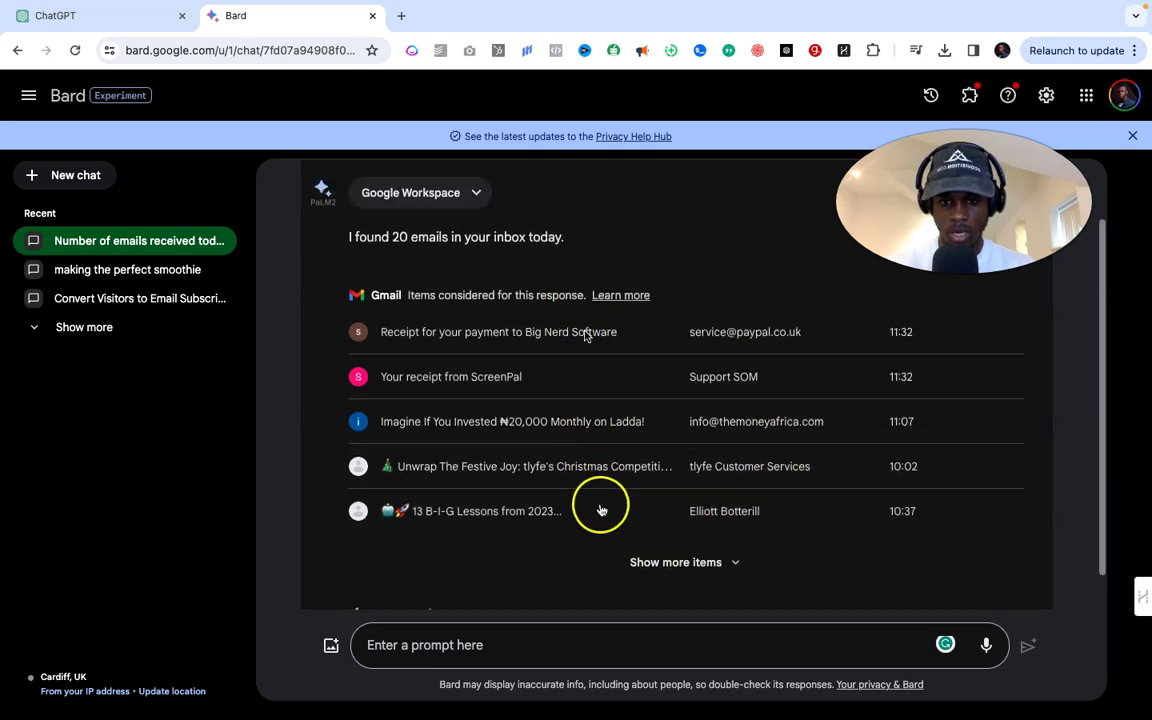
{"action": "left_click", "coordinate": [668, 562]}
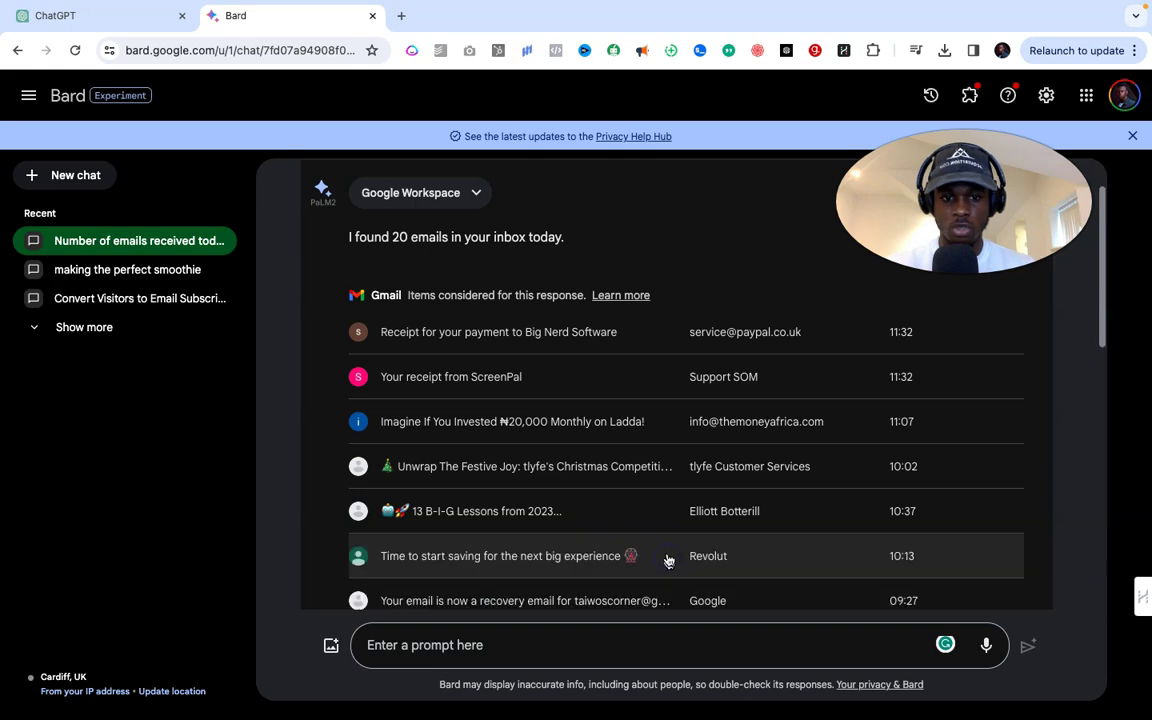
{"action": "scroll", "coordinate": [661, 519], "scroll_direction": "down", "scroll_amount": 1}
{"action": "scroll", "coordinate": [661, 519], "scroll_direction": "down", "scroll_amount": 2}
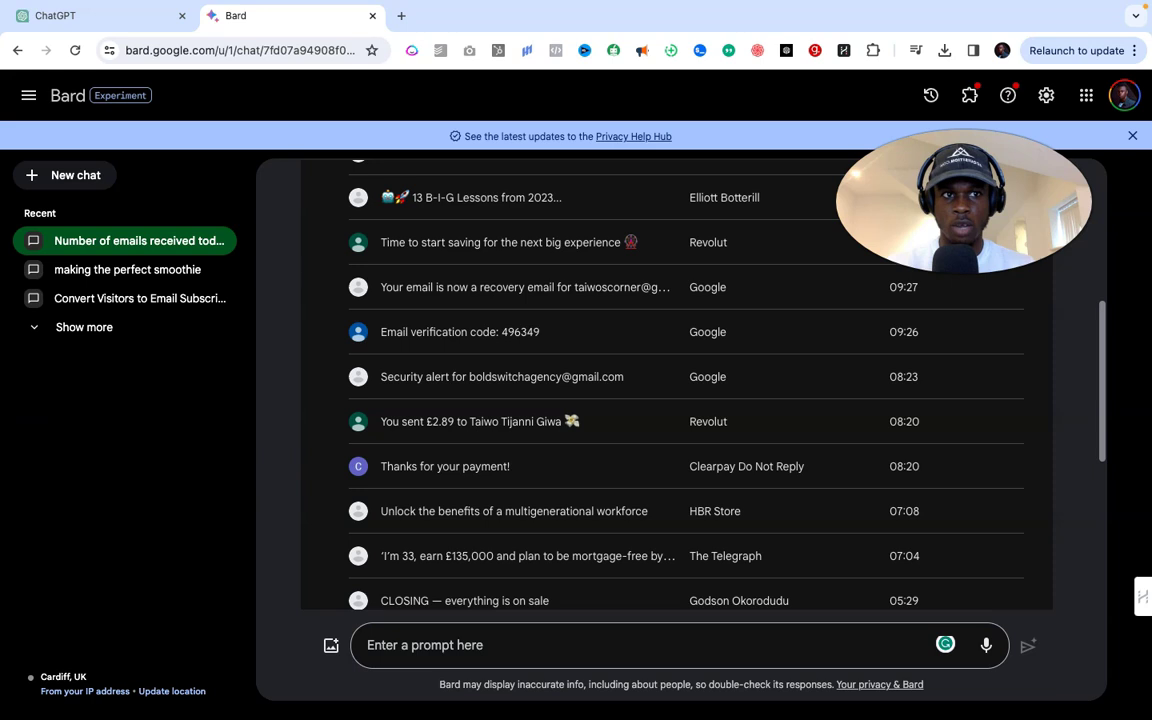
Step: Ask the follow-up question "is there anything that has a deadline?" in the email chat
{"action": "left_click", "coordinate": [418, 646]}
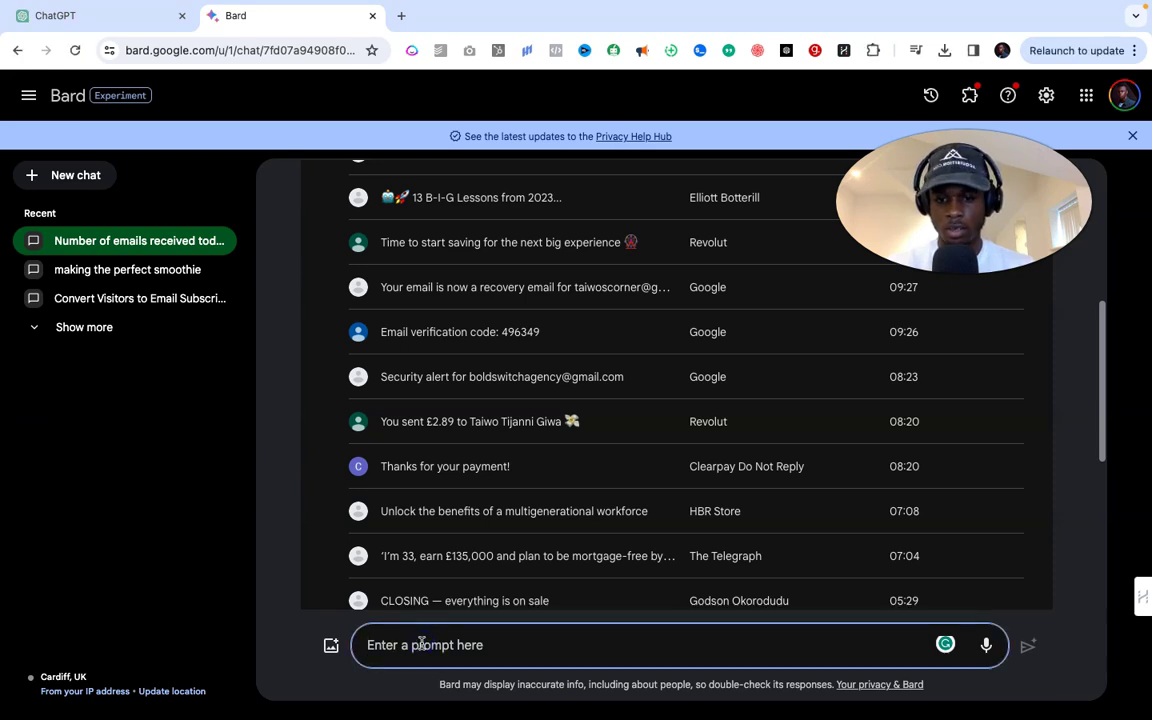
{"action": "type", "text": "is there anything that has a deadline?"}
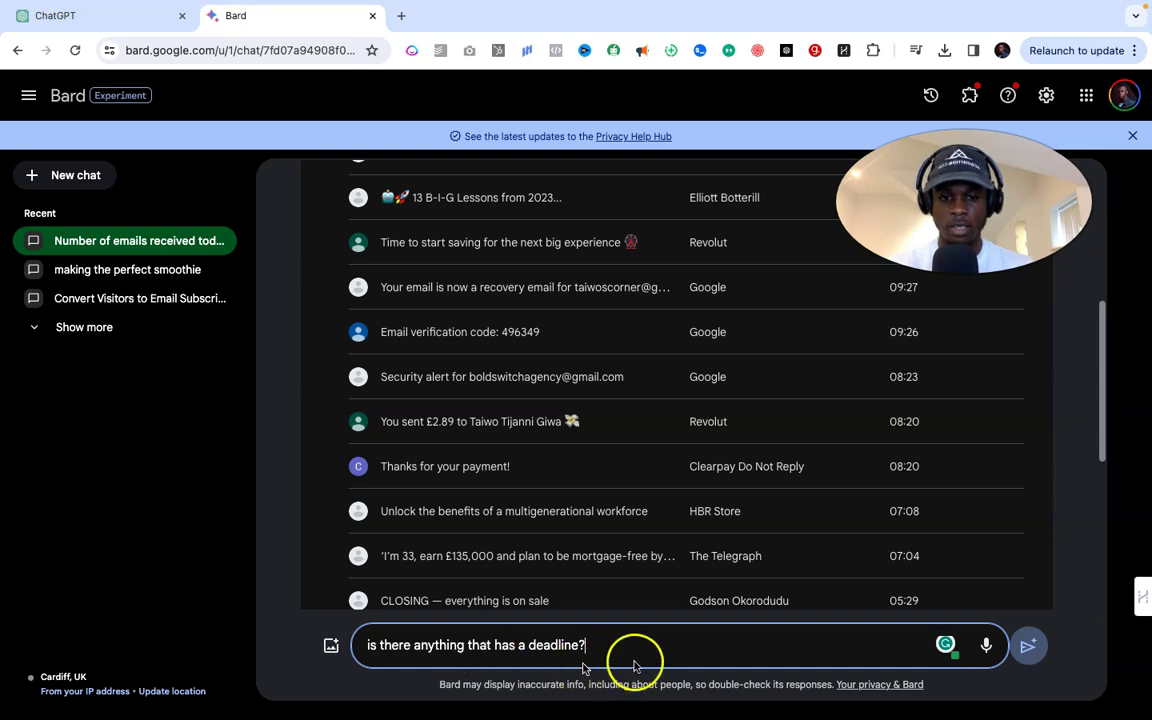
{"action": "left_click", "coordinate": [1029, 646]}
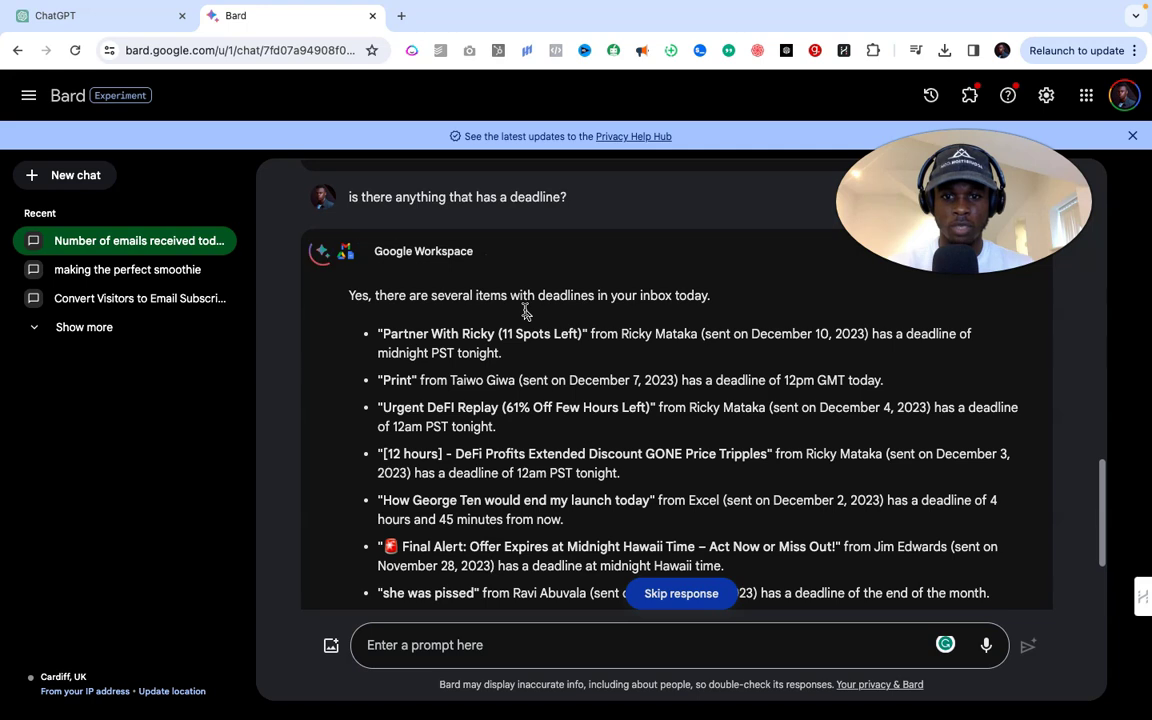
Step: Read through the emails listed with deadlines, checking their subjects, sent dates and stated deadlines
{"action": "scroll", "coordinate": [489, 437], "scroll_direction": "down", "scroll_amount": 2}
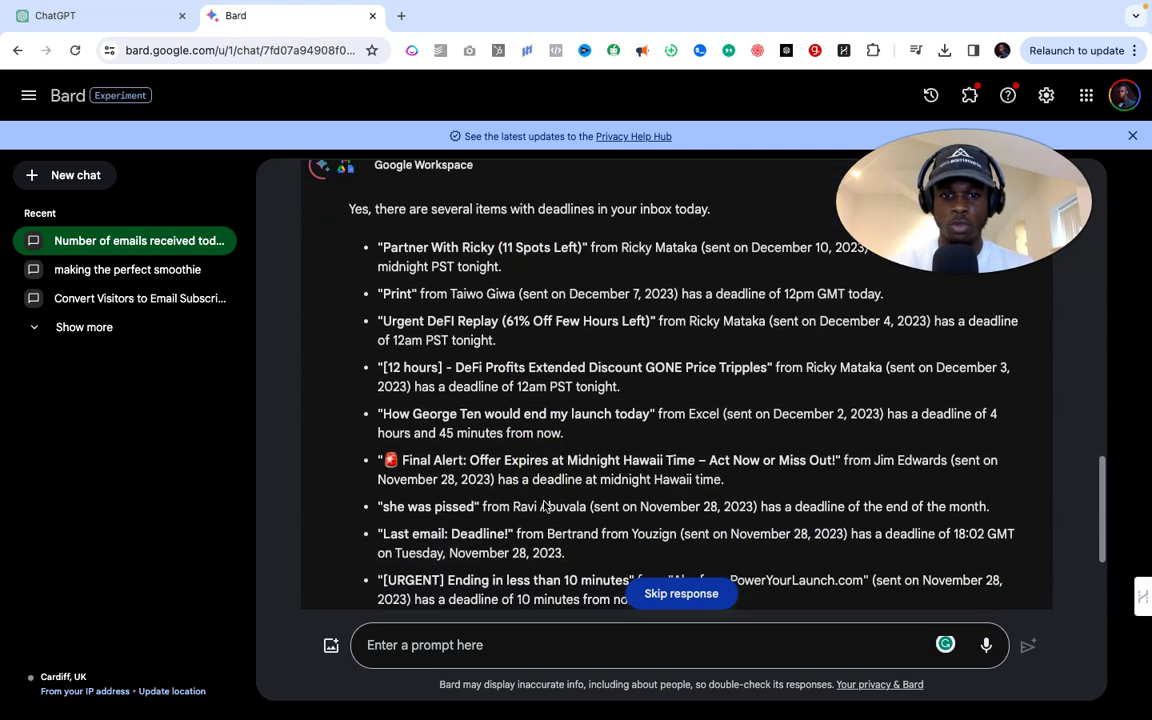
{"action": "scroll", "coordinate": [543, 503], "scroll_direction": "down", "scroll_amount": 1}
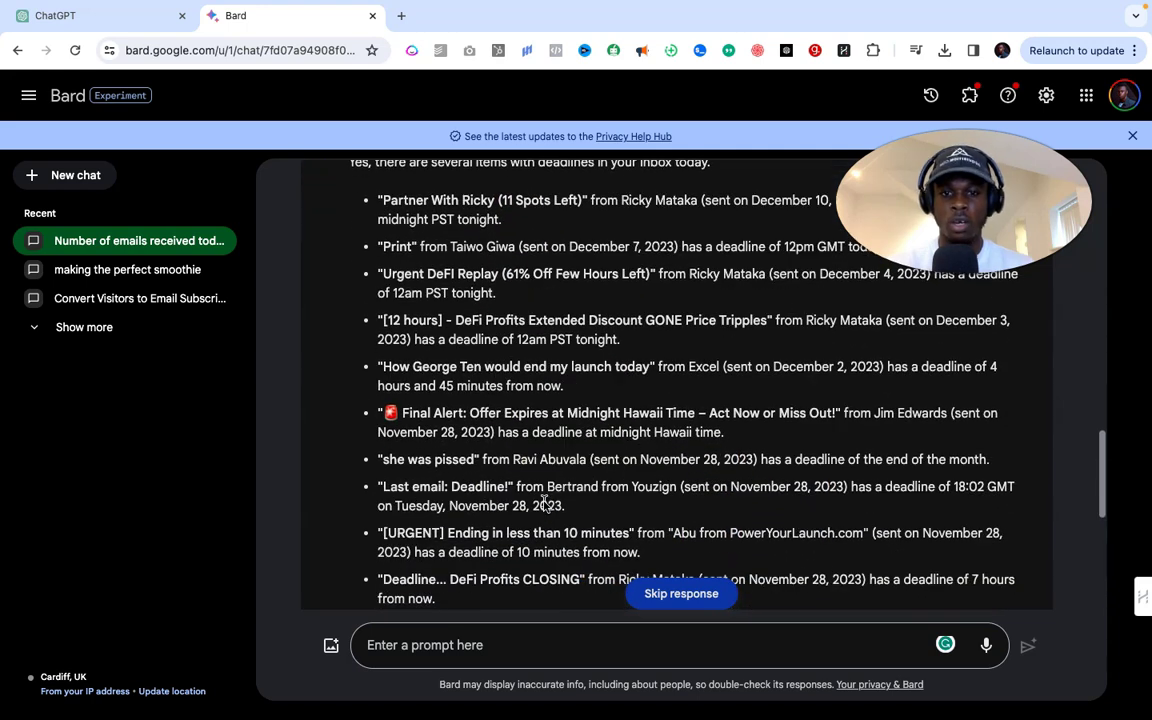
{"action": "scroll", "coordinate": [543, 503], "scroll_direction": "down", "scroll_amount": 2}
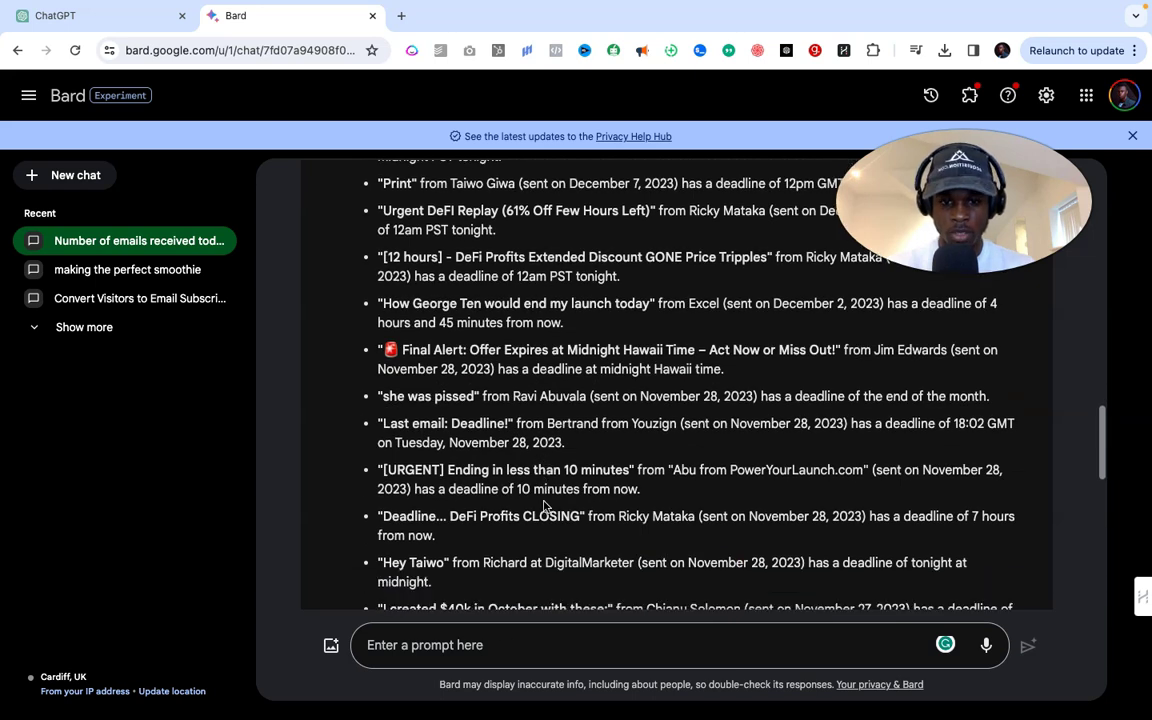
{"action": "scroll", "coordinate": [543, 503], "scroll_direction": "down", "scroll_amount": 2}
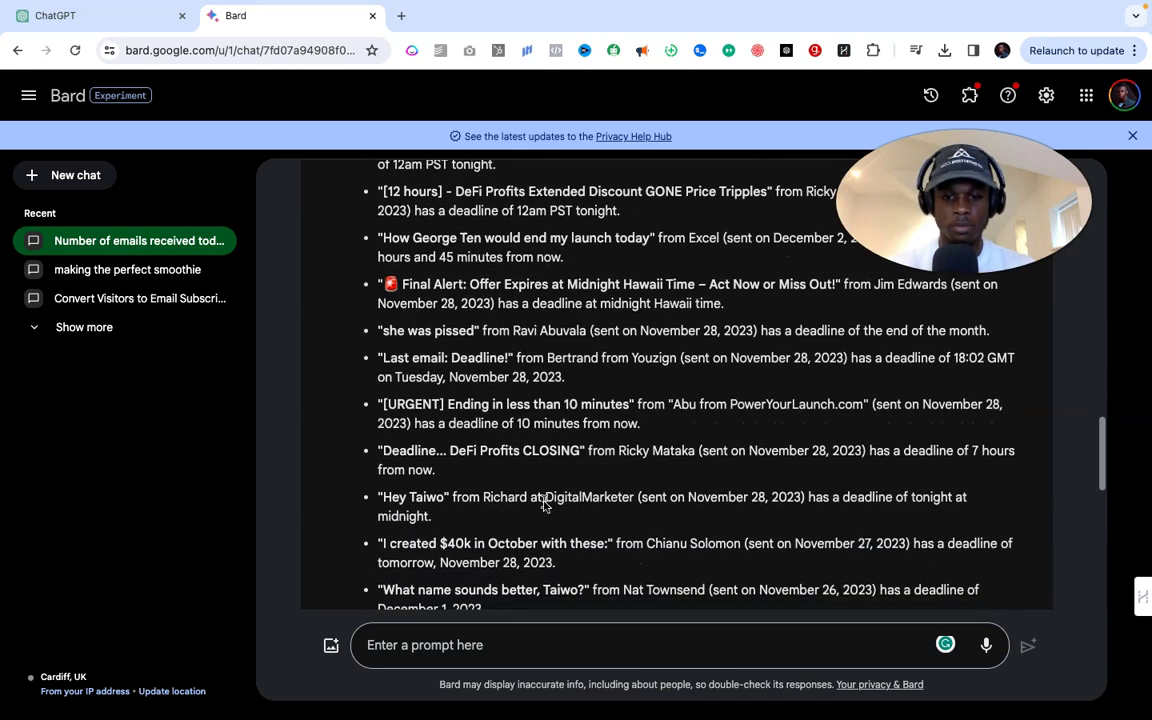
{"action": "scroll", "coordinate": [543, 503], "scroll_direction": "up", "scroll_amount": 6}
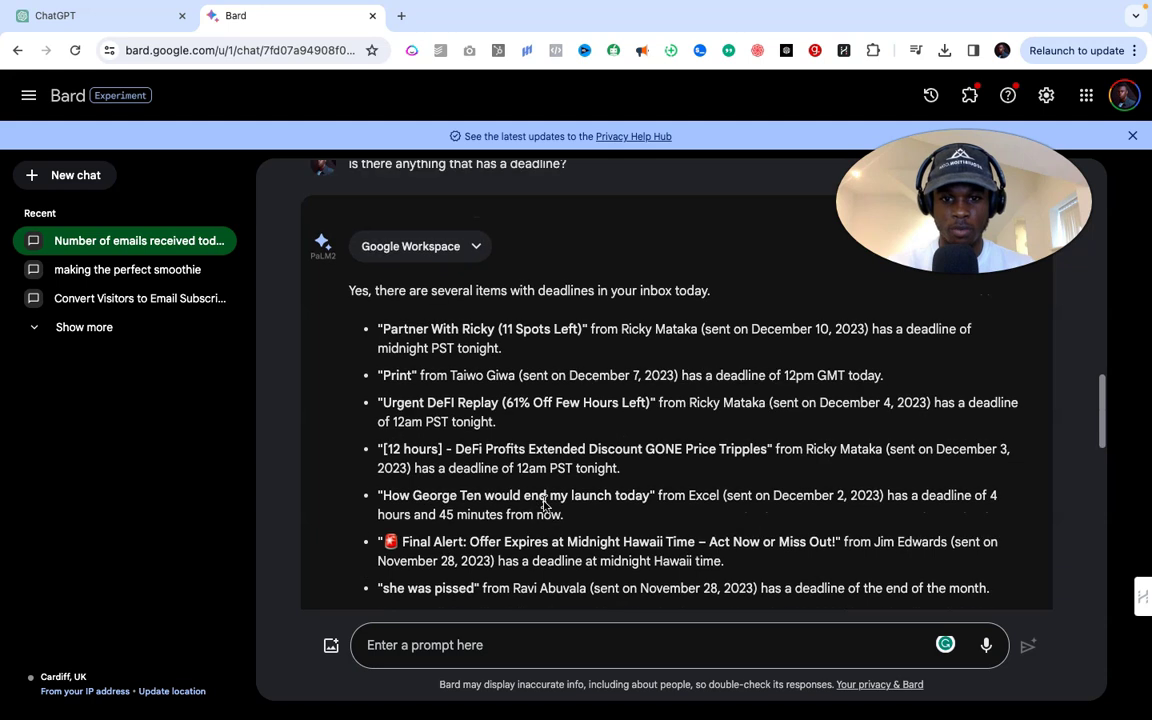
{"action": "scroll", "coordinate": [543, 505], "scroll_direction": "down", "scroll_amount": 3}
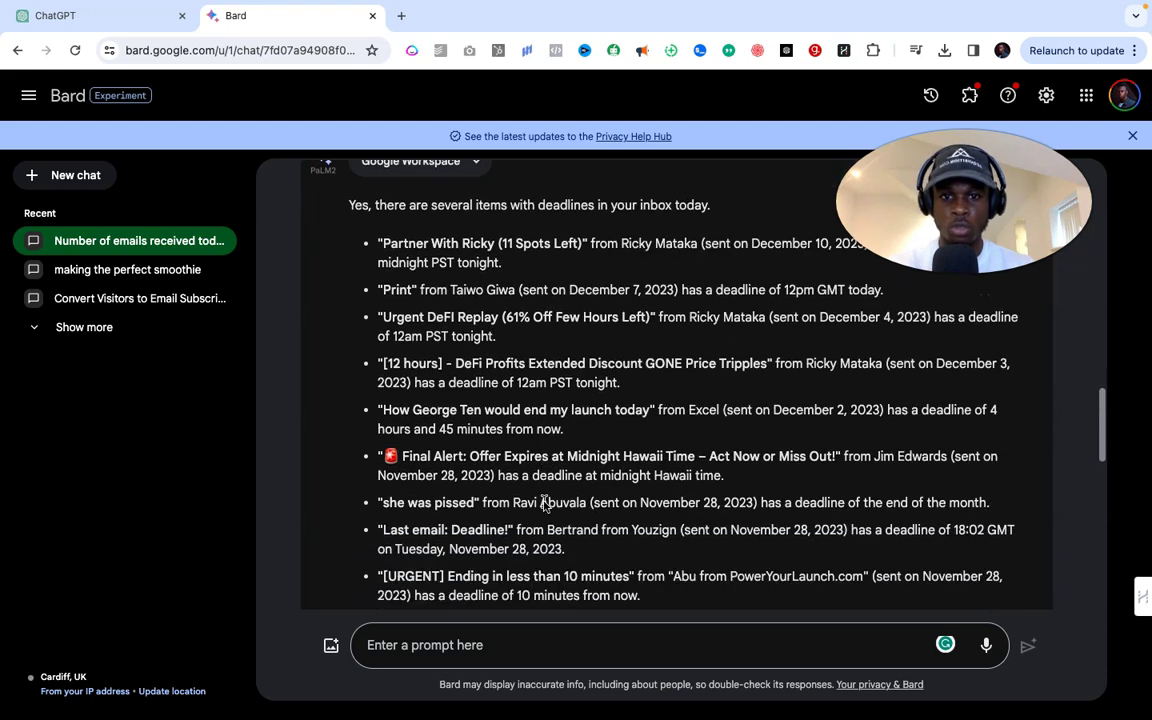
{"action": "scroll", "coordinate": [543, 503], "scroll_direction": "down", "scroll_amount": 4}
{"action": "scroll", "coordinate": [543, 503], "scroll_direction": "down", "scroll_amount": 3}
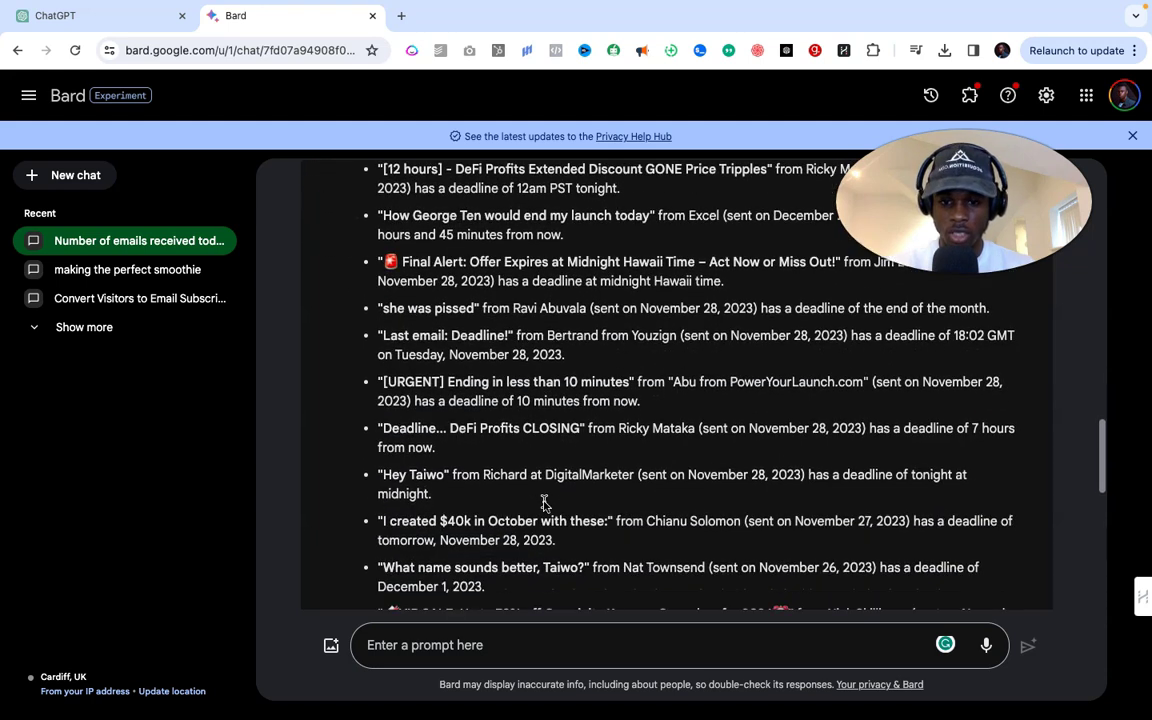
{"action": "scroll", "coordinate": [544, 503], "scroll_direction": "down", "scroll_amount": 5}
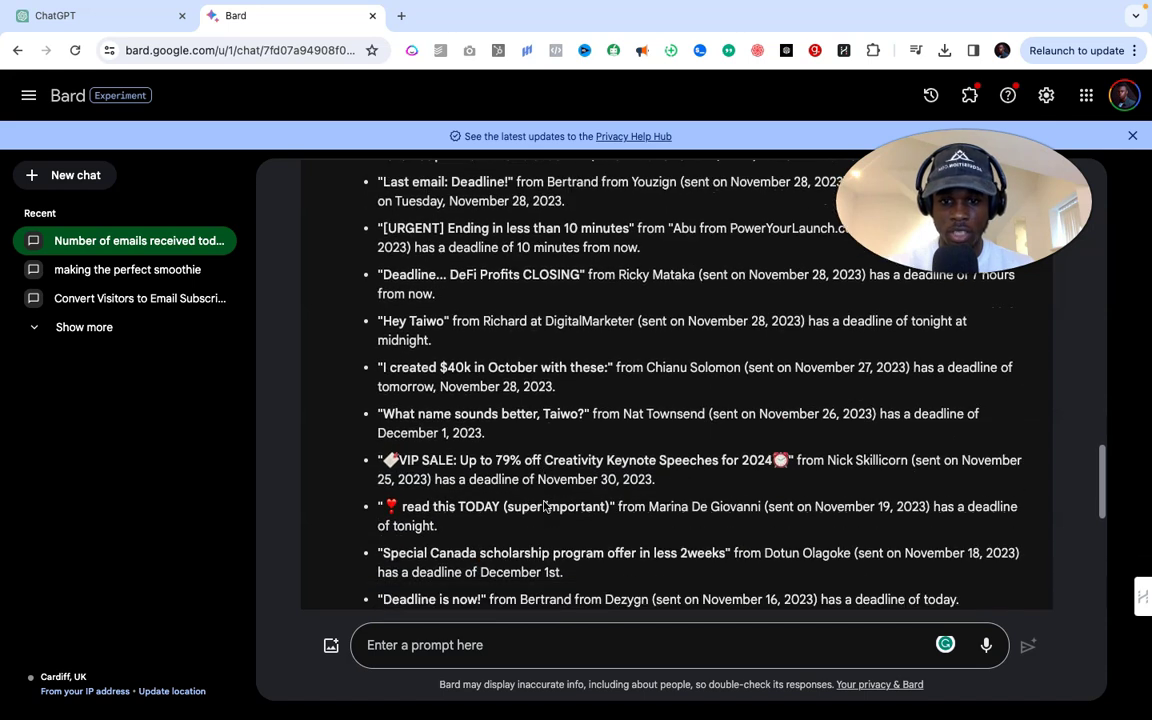
Step: Check the remaining entries of the deadline email list, covering those sent in November and early December 2023
{"action": "scroll", "coordinate": [543, 507], "scroll_direction": "down", "scroll_amount": 5}
{"action": "scroll", "coordinate": [543, 507], "scroll_direction": "up", "scroll_amount": 3}
{"action": "scroll", "coordinate": [543, 505], "scroll_direction": "up", "scroll_amount": 6}
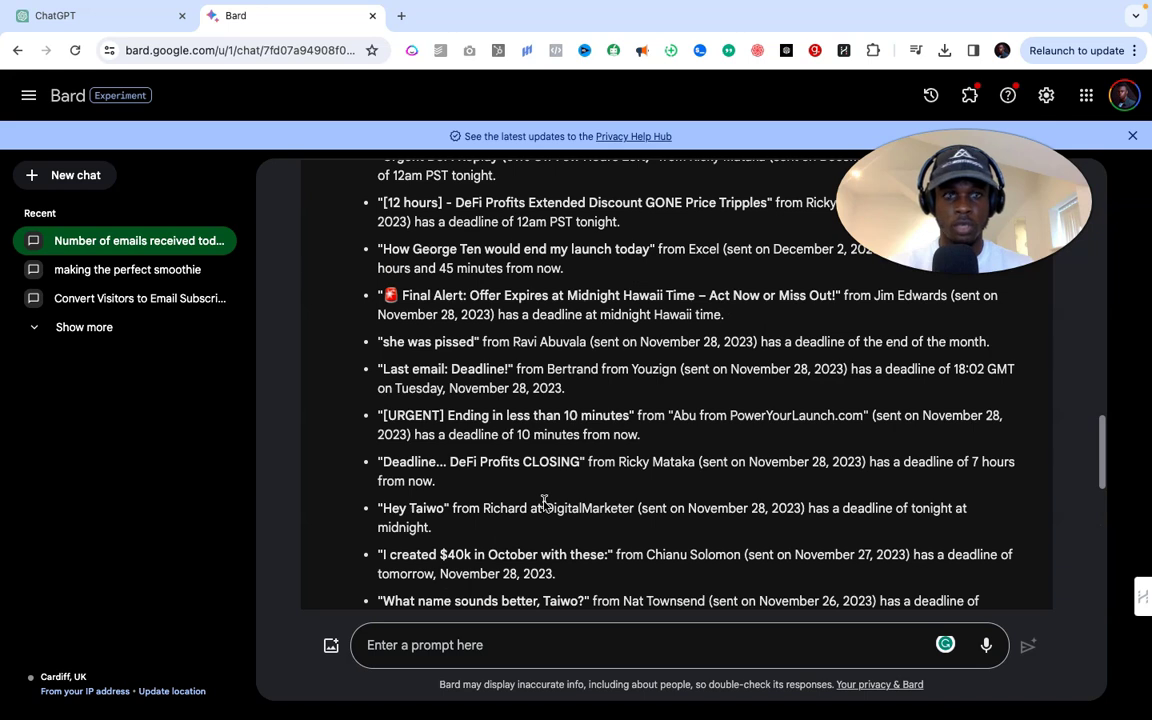
{"action": "scroll", "coordinate": [544, 503], "scroll_direction": "up", "scroll_amount": 2}
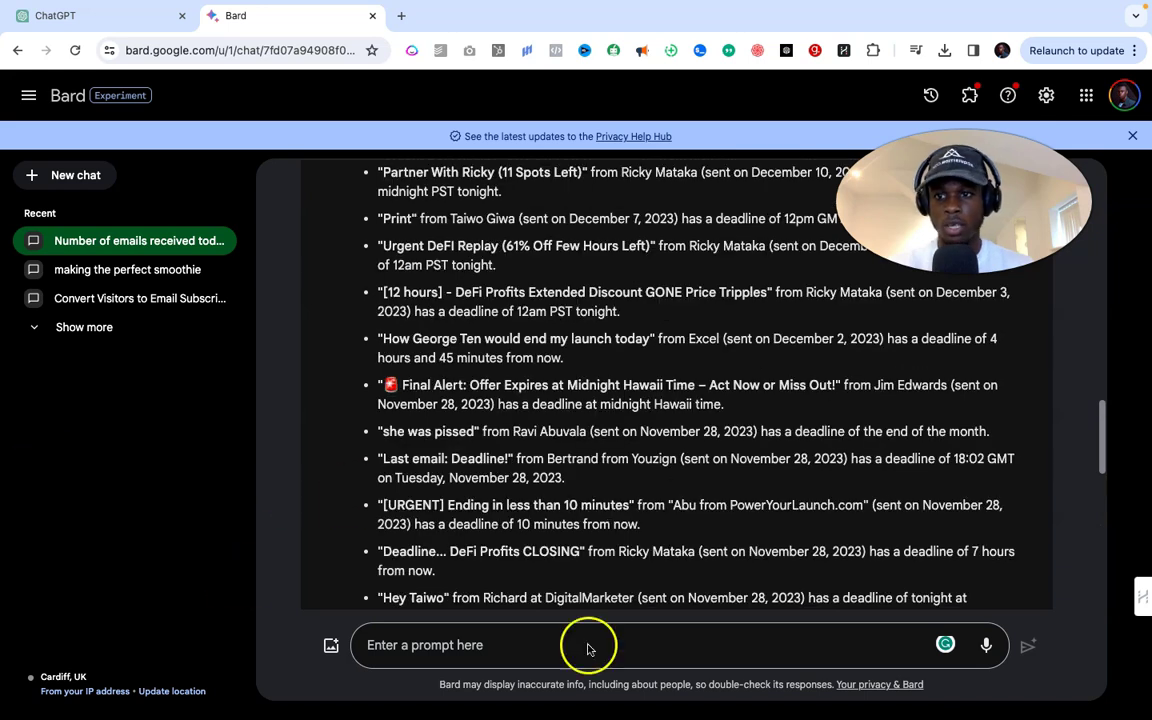
Step: Start a new Bard chat and ask "what is the latest doc inside my google drive and give me a very short recap of it"
{"action": "left_click", "coordinate": [74, 175]}
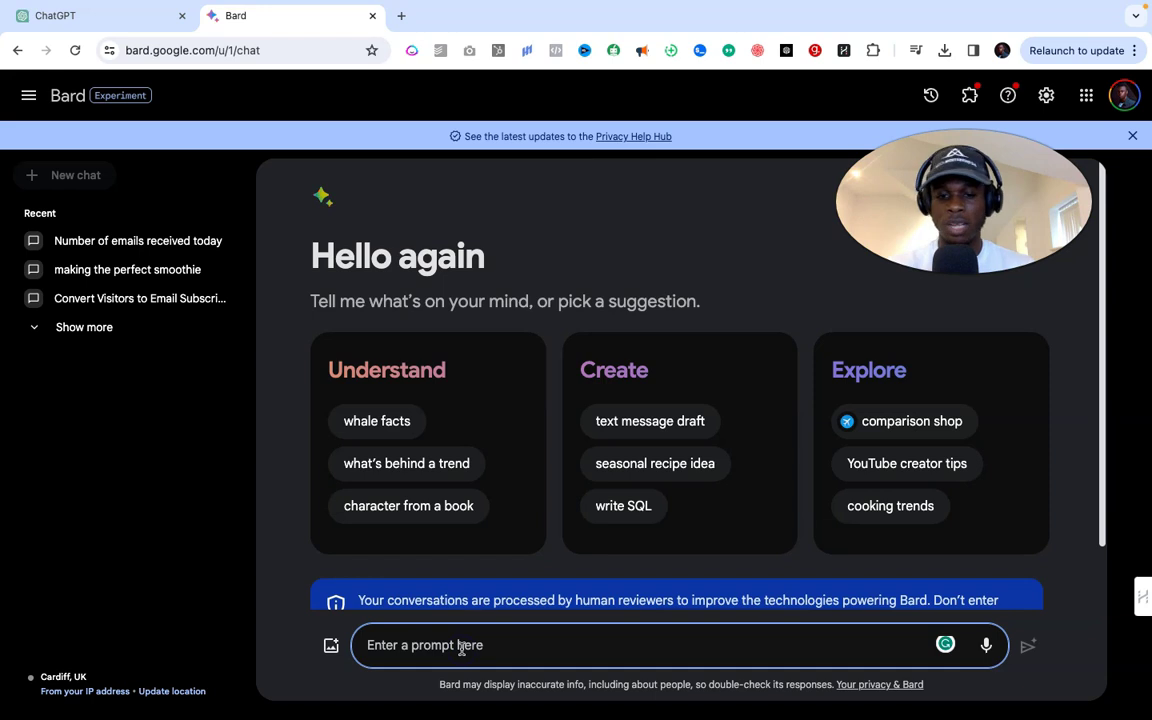
{"action": "type", "text": "what is the latest doc inside my google drive and give me a very short recap of it"}
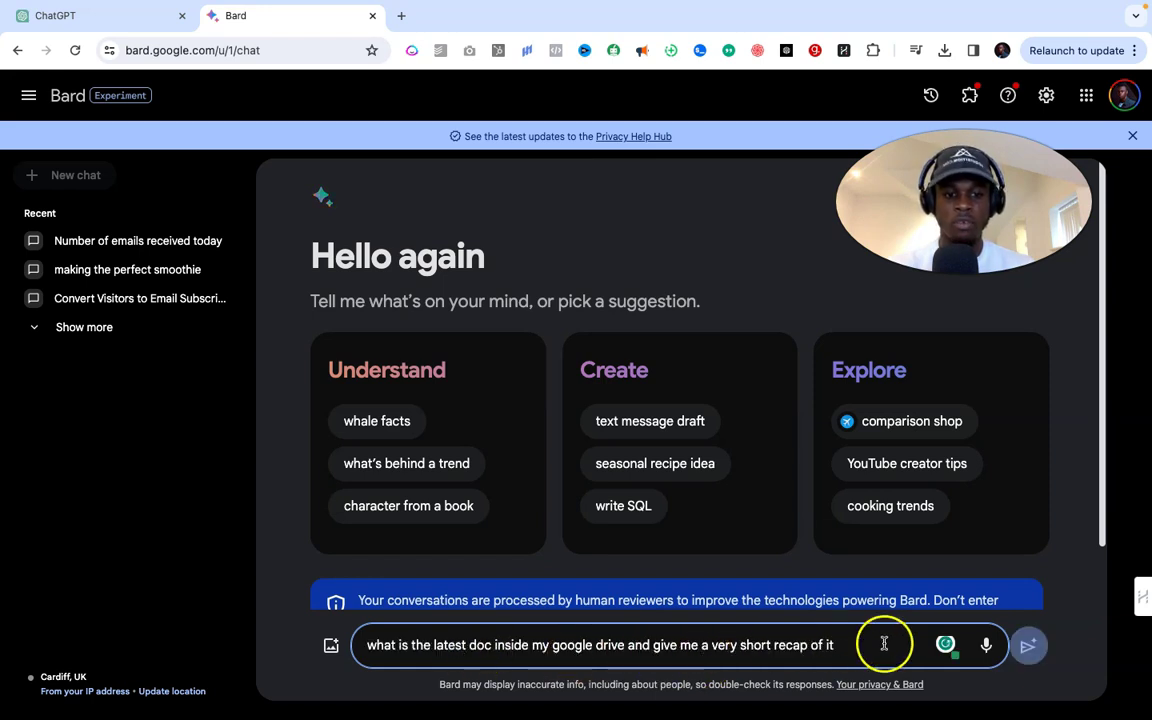
{"action": "left_click", "coordinate": [1027, 646]}
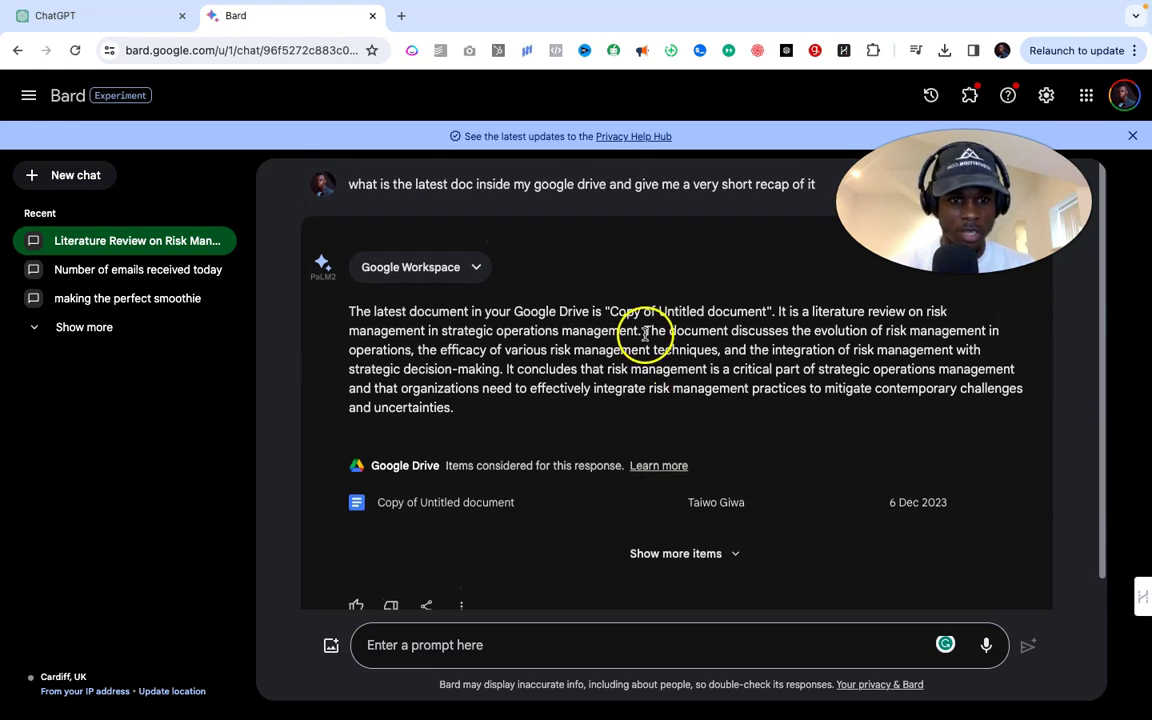
{"action": "scroll", "coordinate": [682, 386], "scroll_direction": "down", "scroll_amount": 1}
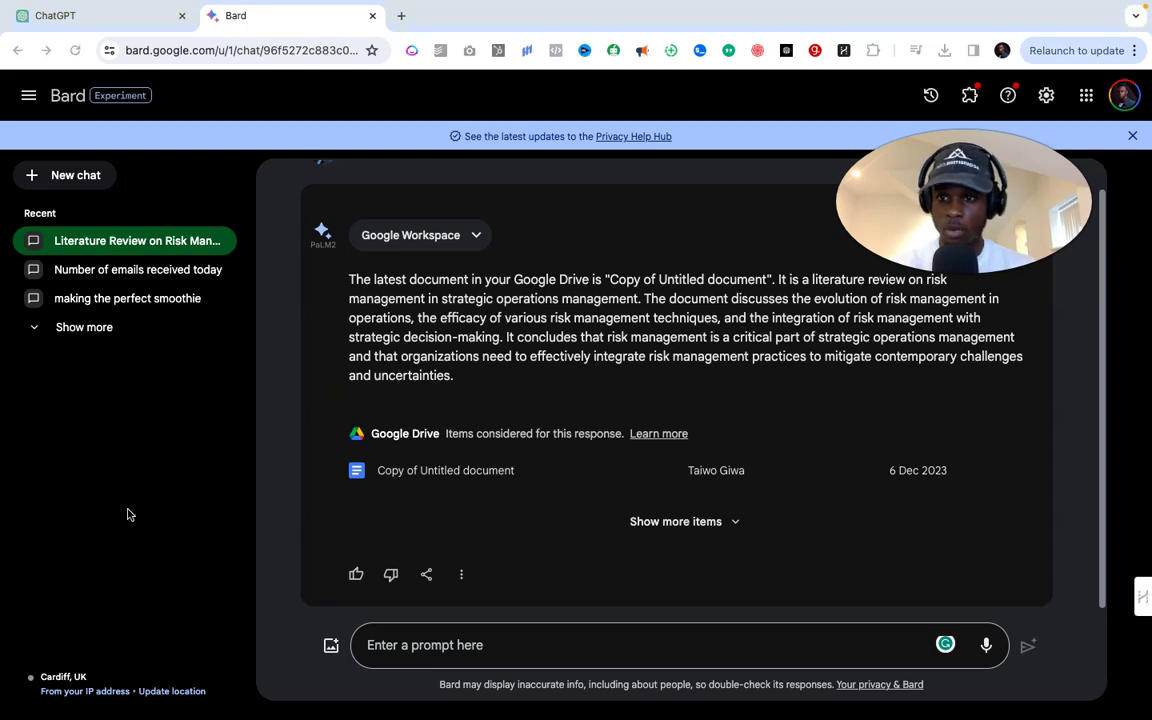
Step: Start another new chat and write the prompt "what is this image and give me the data in a table format" without submitting it
{"action": "left_click", "coordinate": [41, 178]}
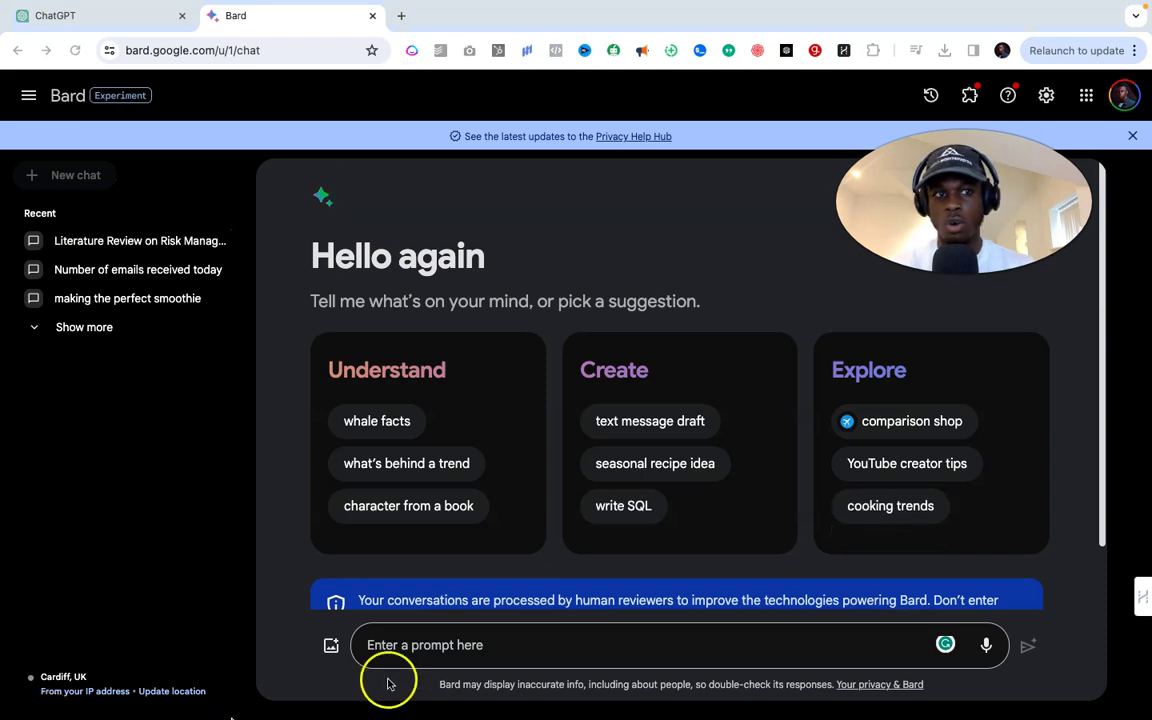
{"action": "left_click", "coordinate": [462, 647]}
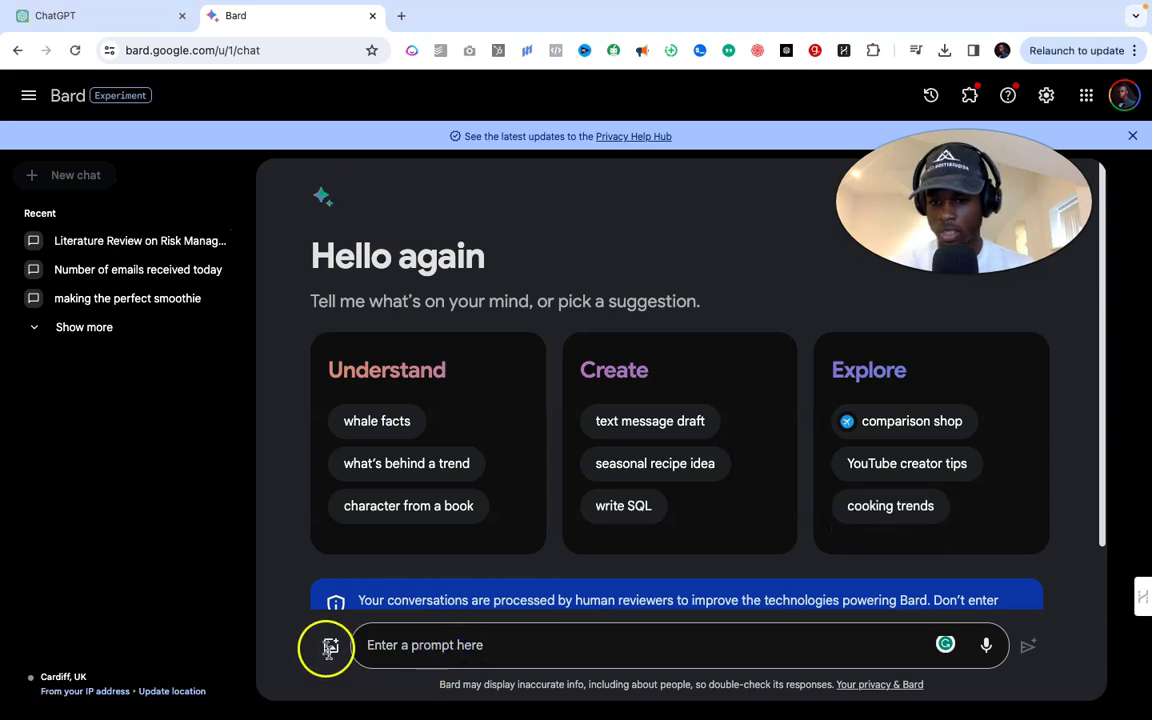
{"action": "left_click", "coordinate": [405, 648]}
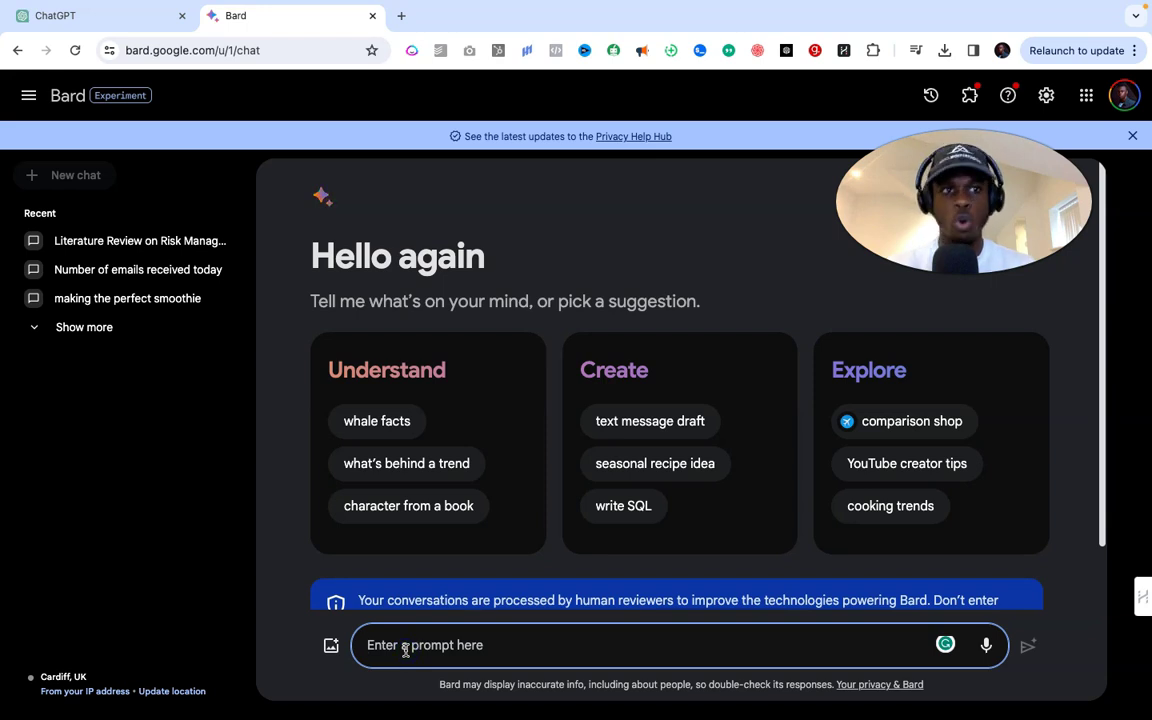
{"action": "type", "text": "what is this image and give me the data in a table format"}
Step: Attach the Genre Breakdown pie chart PNG from the Desktop, accept the data notice with "Don't show again" enabled, and submit the prompt
{"action": "left_click", "coordinate": [331, 646]}
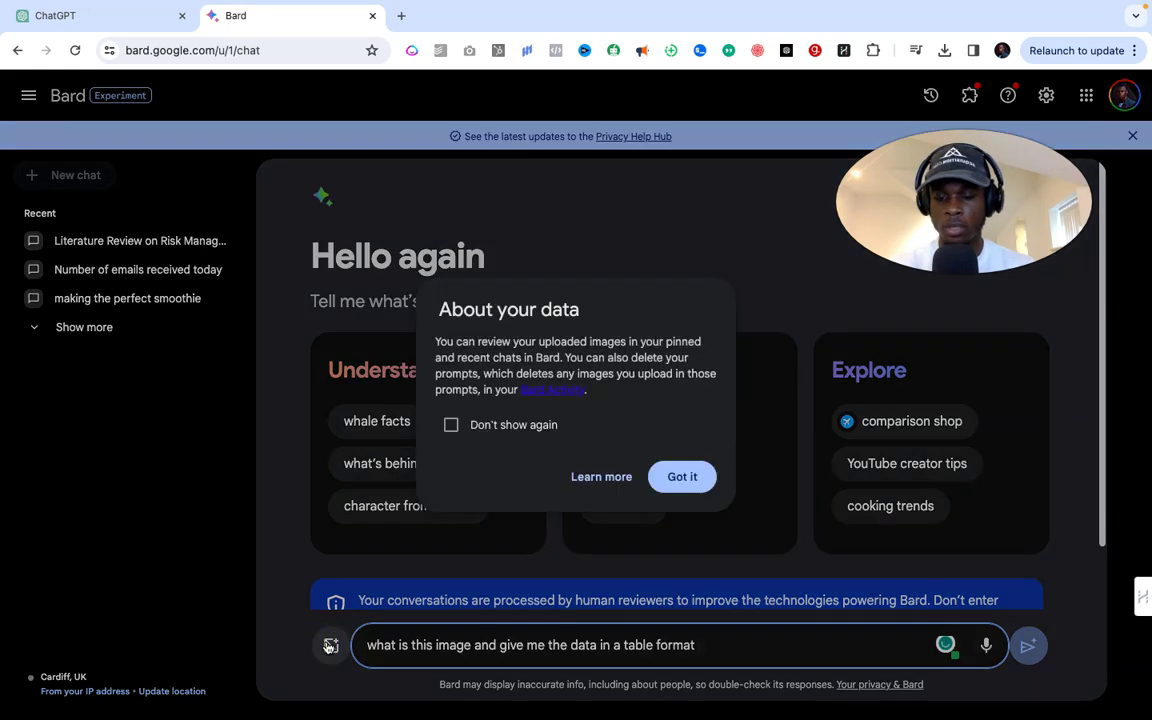
{"action": "left_click", "coordinate": [451, 424]}
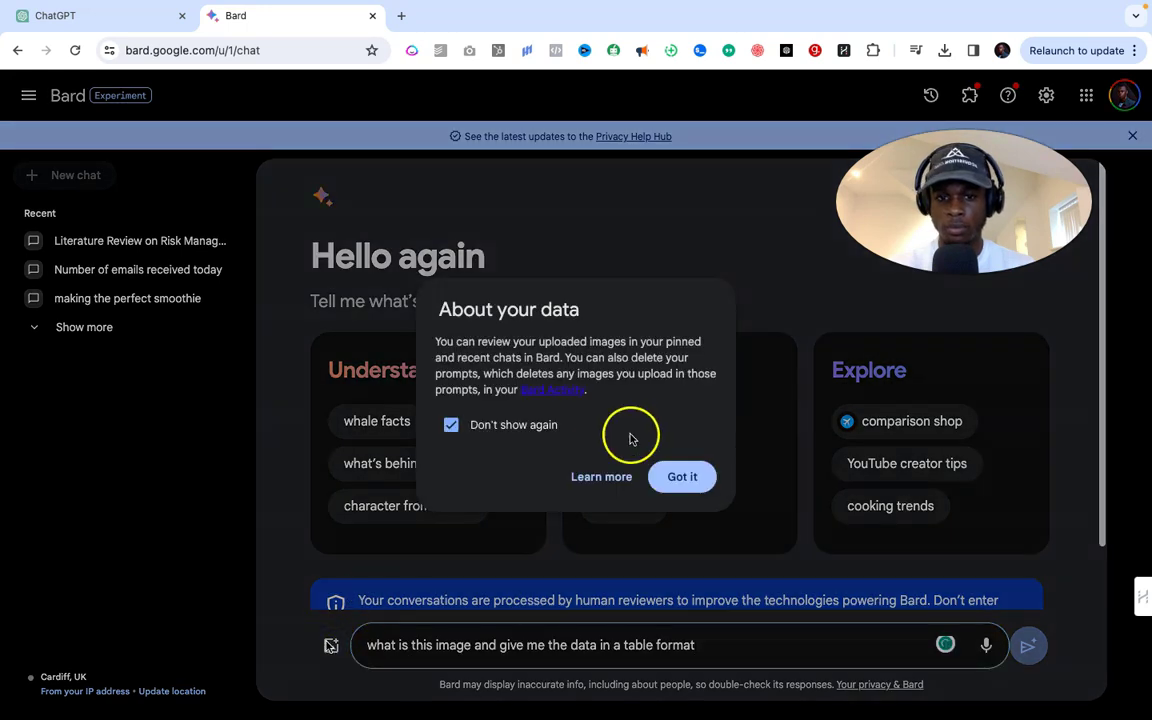
{"action": "left_click", "coordinate": [683, 490]}
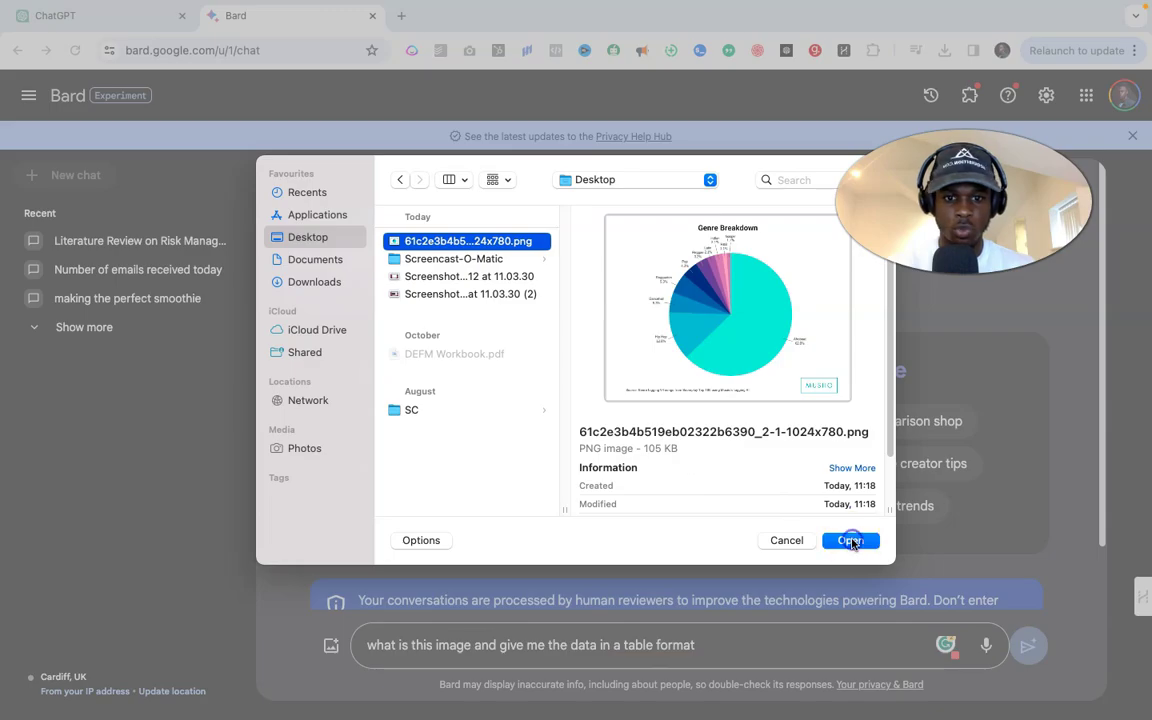
{"action": "left_click", "coordinate": [851, 540]}
{"action": "left_click", "coordinate": [1028, 617]}
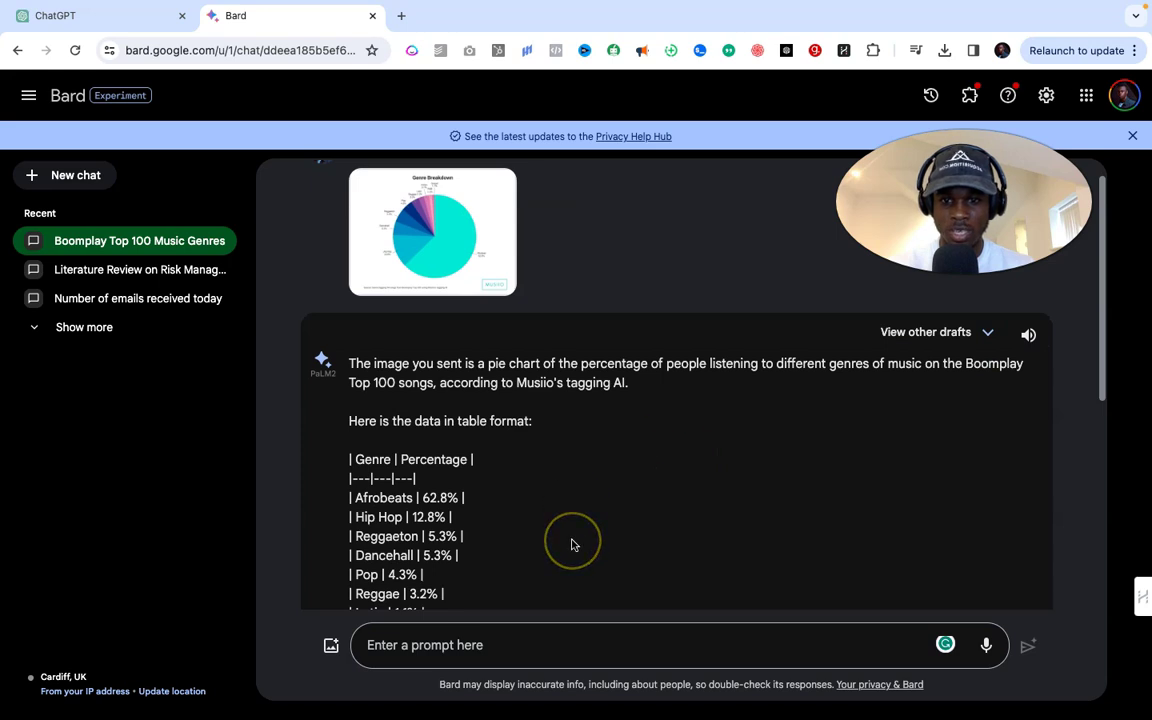
Step: Read through the answer about the pie chart, including its genre percentages and summary
{"action": "scroll", "coordinate": [572, 543], "scroll_direction": "down", "scroll_amount": 5}
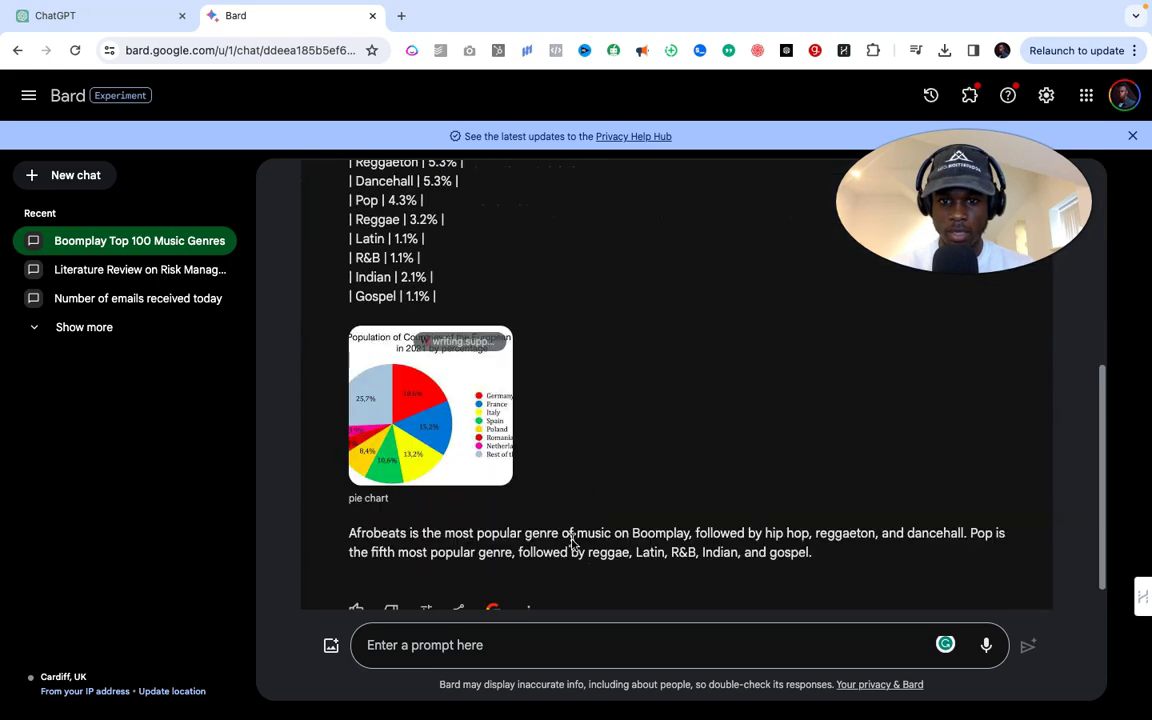
{"action": "scroll", "coordinate": [572, 543], "scroll_direction": "down", "scroll_amount": 1}
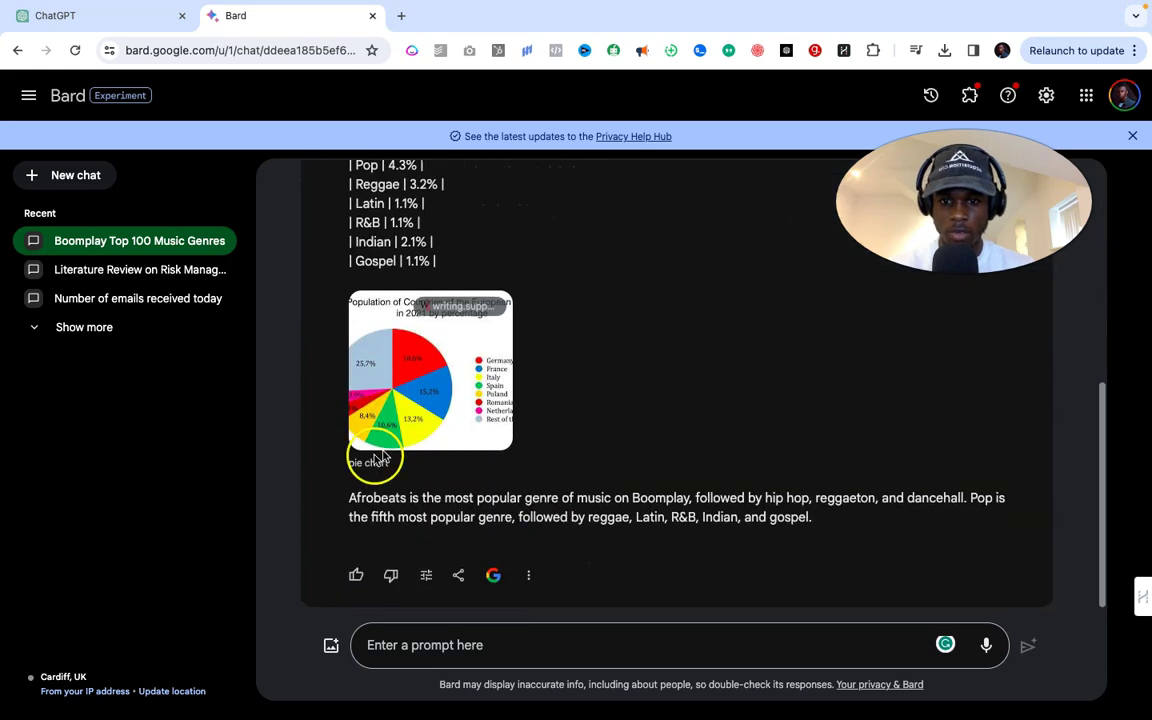
{"action": "scroll", "coordinate": [578, 381], "scroll_direction": "up", "scroll_amount": 5}
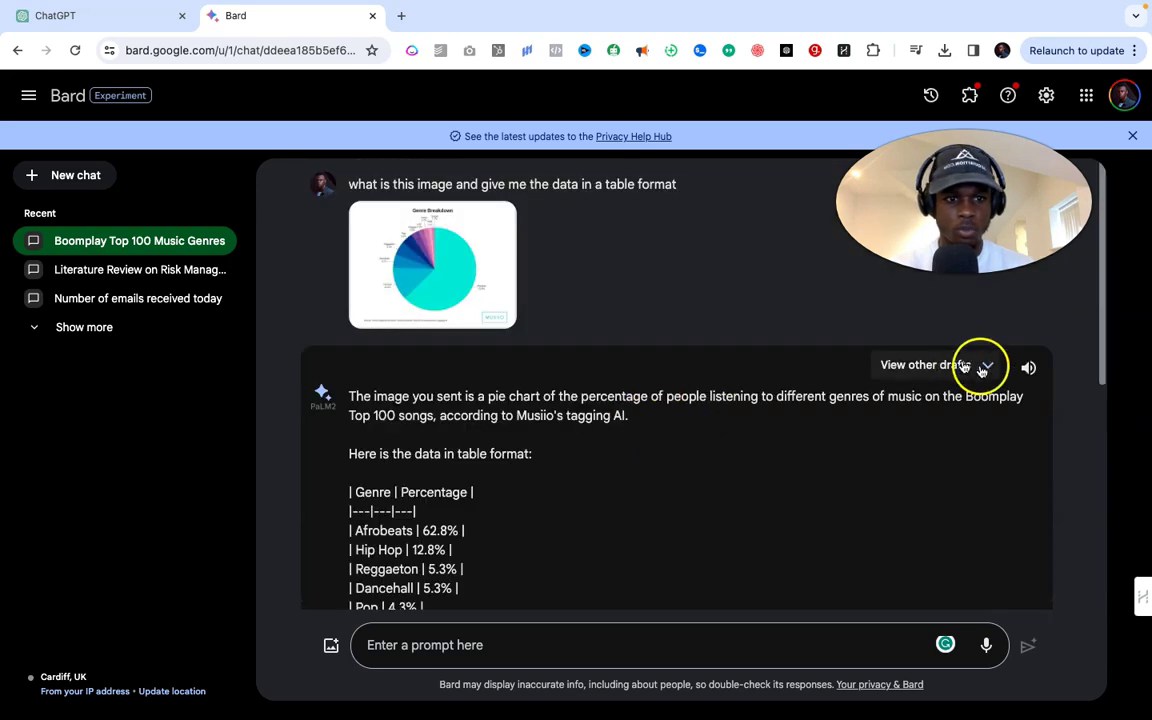
Step: Show the other drafts of the answer, compare Draft 2, and choose Draft 3 with its formatted genre table
{"action": "left_click", "coordinate": [959, 367]}
{"action": "left_click", "coordinate": [620, 452]}
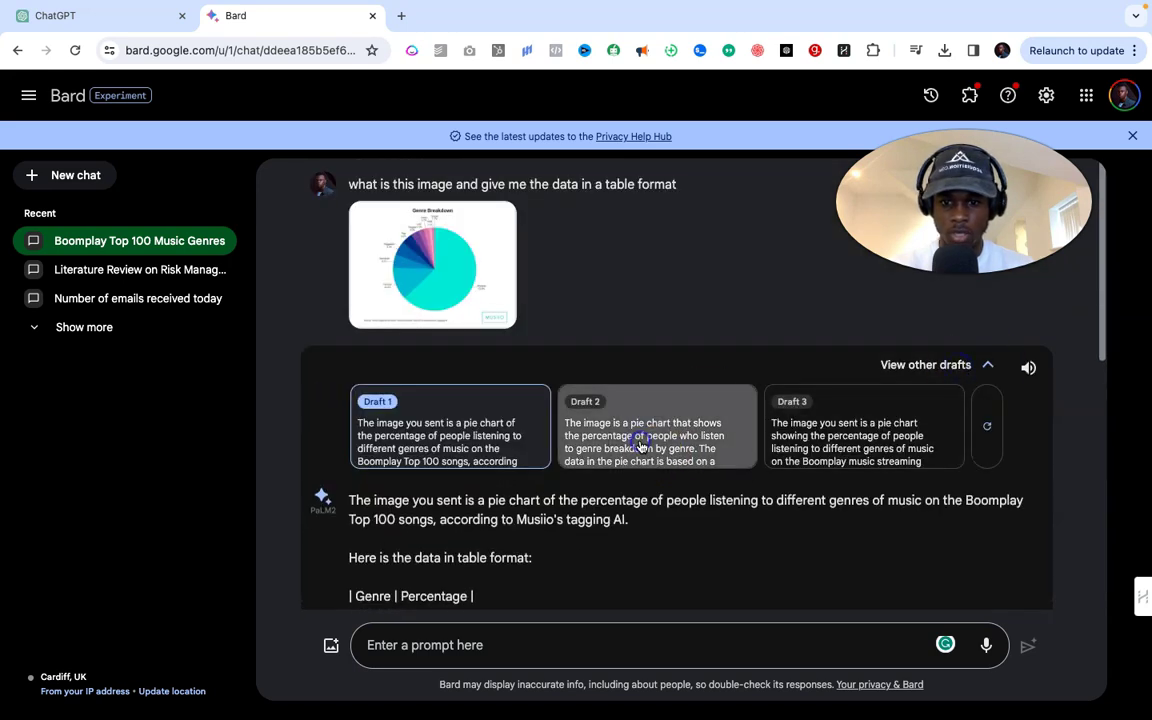
{"action": "scroll", "coordinate": [635, 541], "scroll_direction": "down", "scroll_amount": 3}
{"action": "left_click", "coordinate": [838, 252]}
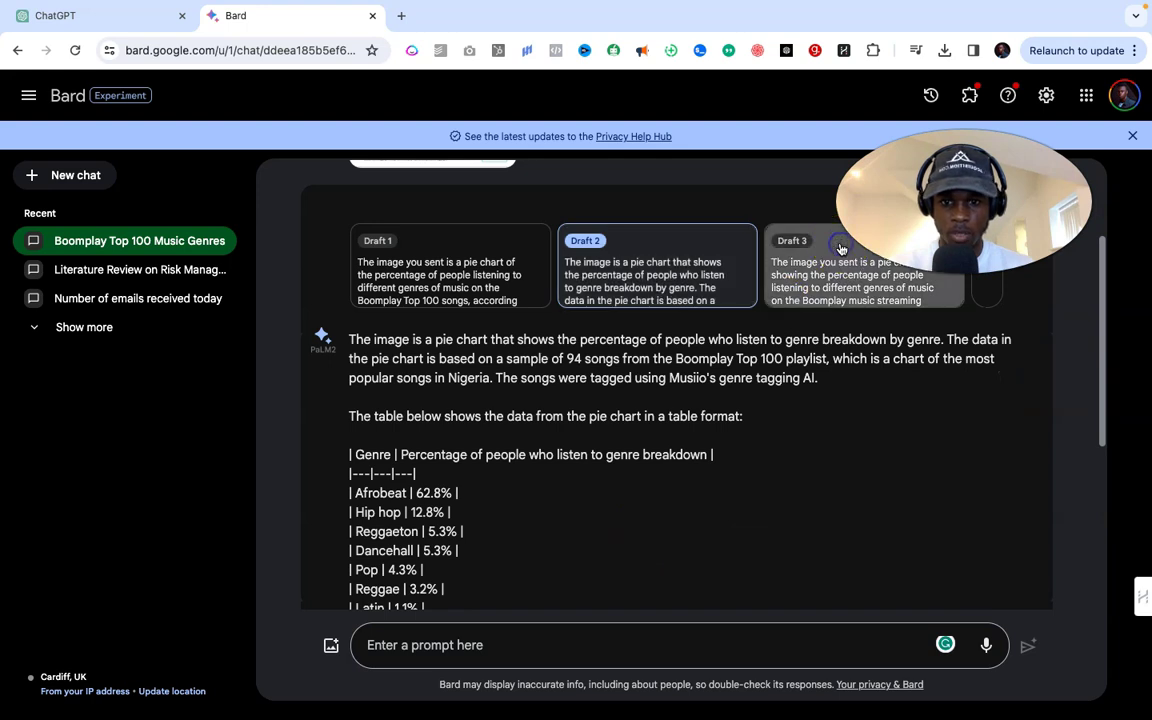
{"action": "scroll", "coordinate": [753, 460], "scroll_direction": "down", "scroll_amount": 4}
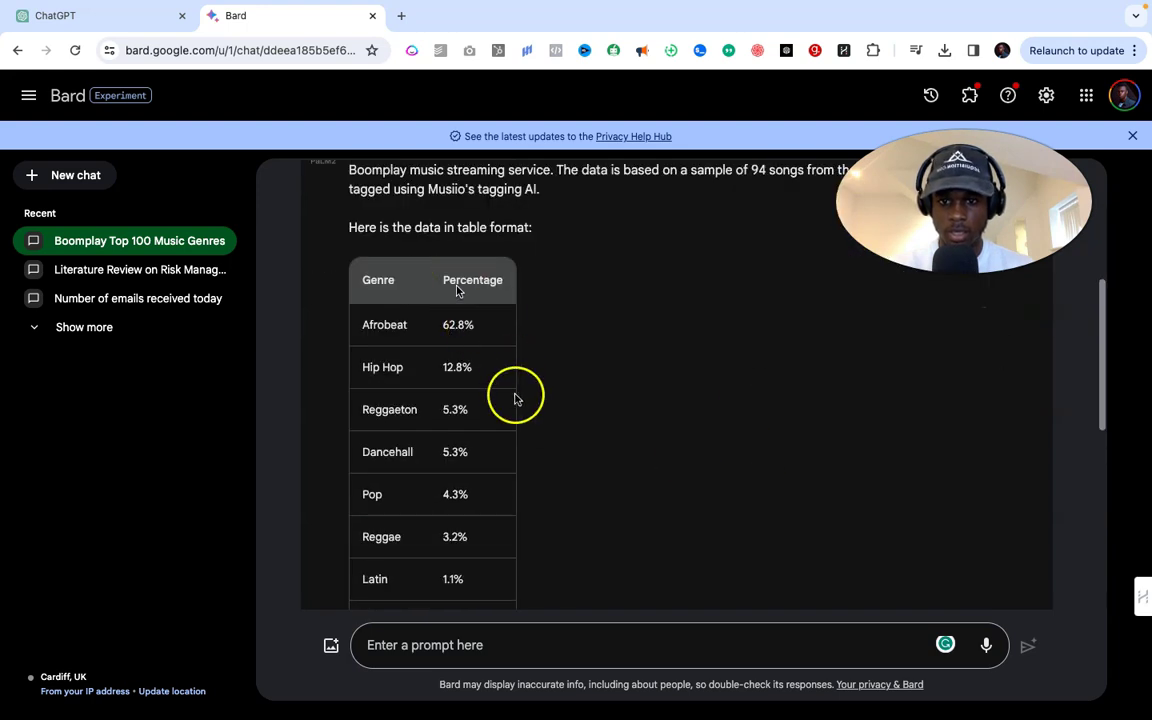
{"action": "scroll", "coordinate": [509, 438], "scroll_direction": "down", "scroll_amount": 3}
{"action": "scroll", "coordinate": [509, 438], "scroll_direction": "down", "scroll_amount": 2}
{"action": "scroll", "coordinate": [540, 445], "scroll_direction": "down", "scroll_amount": 3}
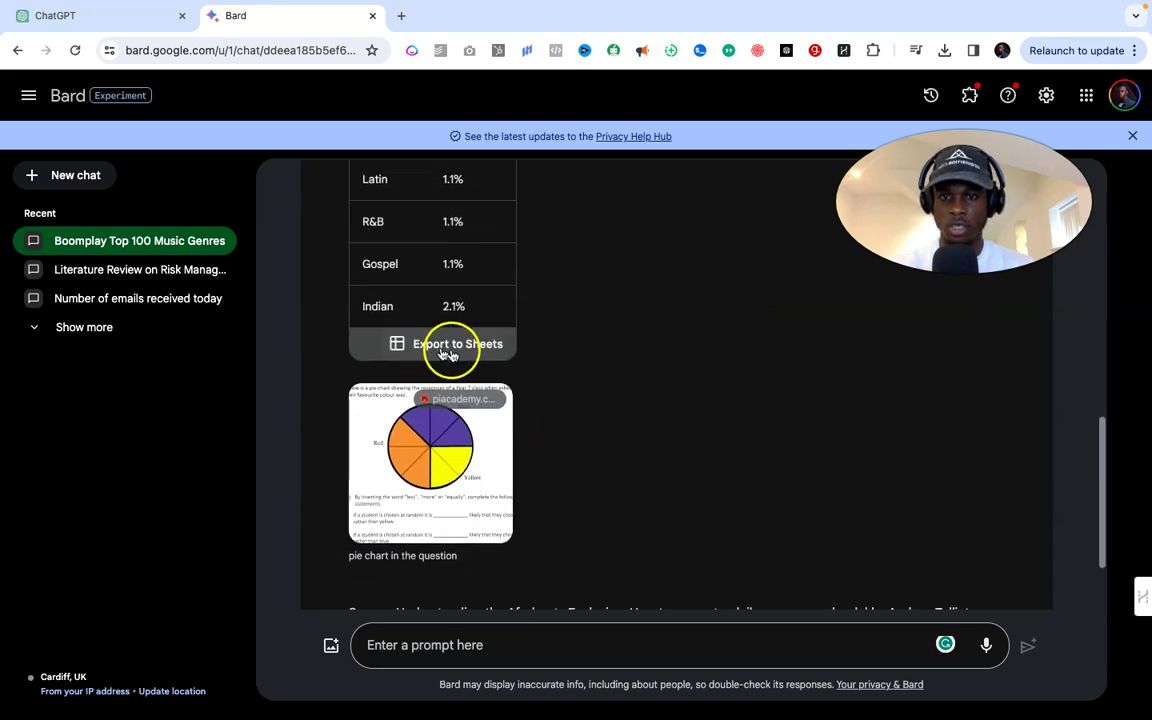
{"action": "scroll", "coordinate": [429, 336], "scroll_direction": "up", "scroll_amount": 4}
{"action": "scroll", "coordinate": [431, 340], "scroll_direction": "down", "scroll_amount": 4}
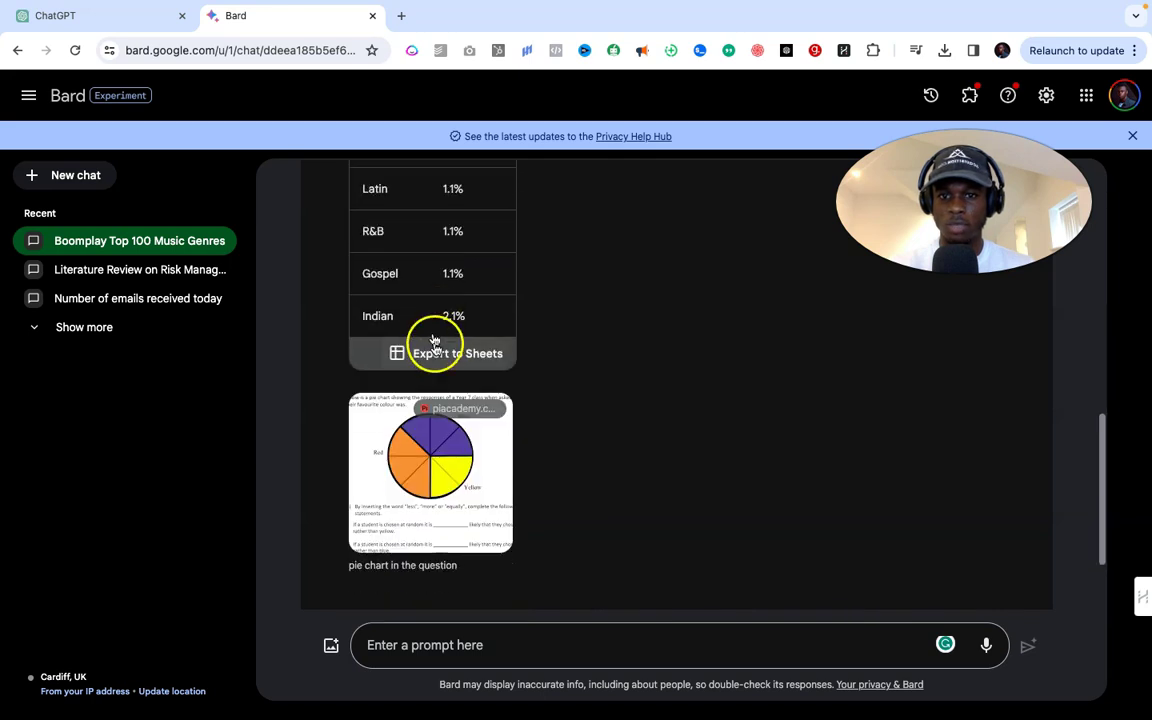
Step: Export the genre percentage table to Google Sheets and open the new spreadsheet
{"action": "left_click", "coordinate": [438, 358]}
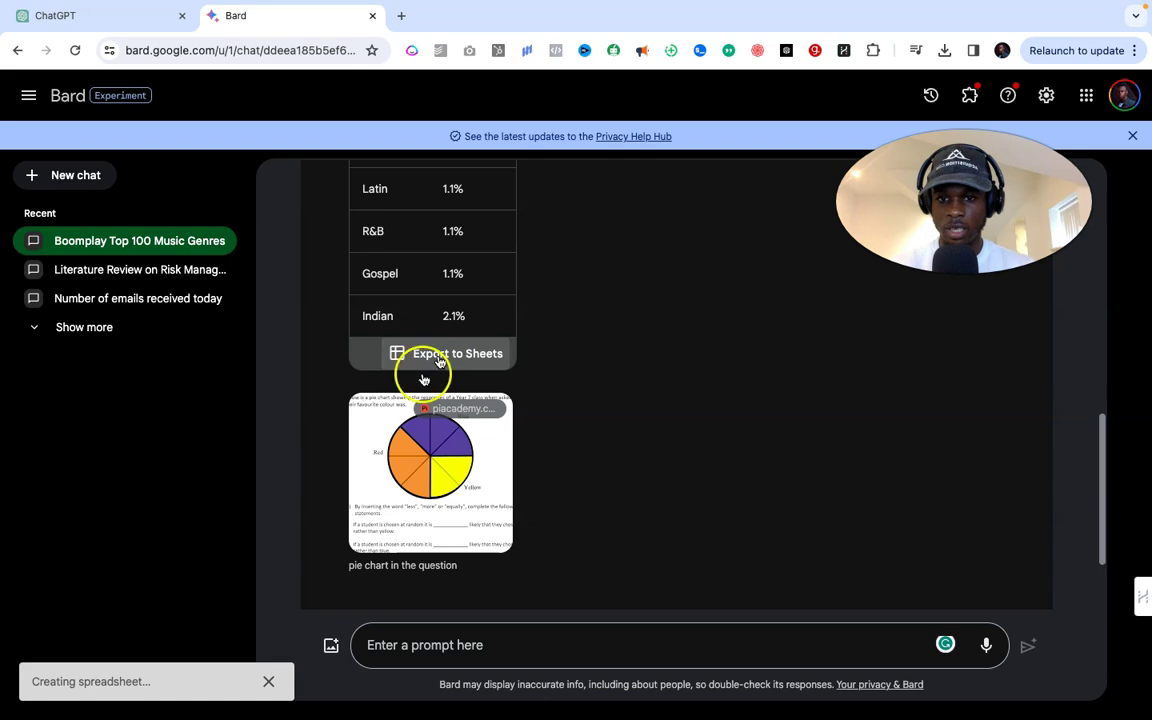
{"action": "left_click", "coordinate": [126, 686]}
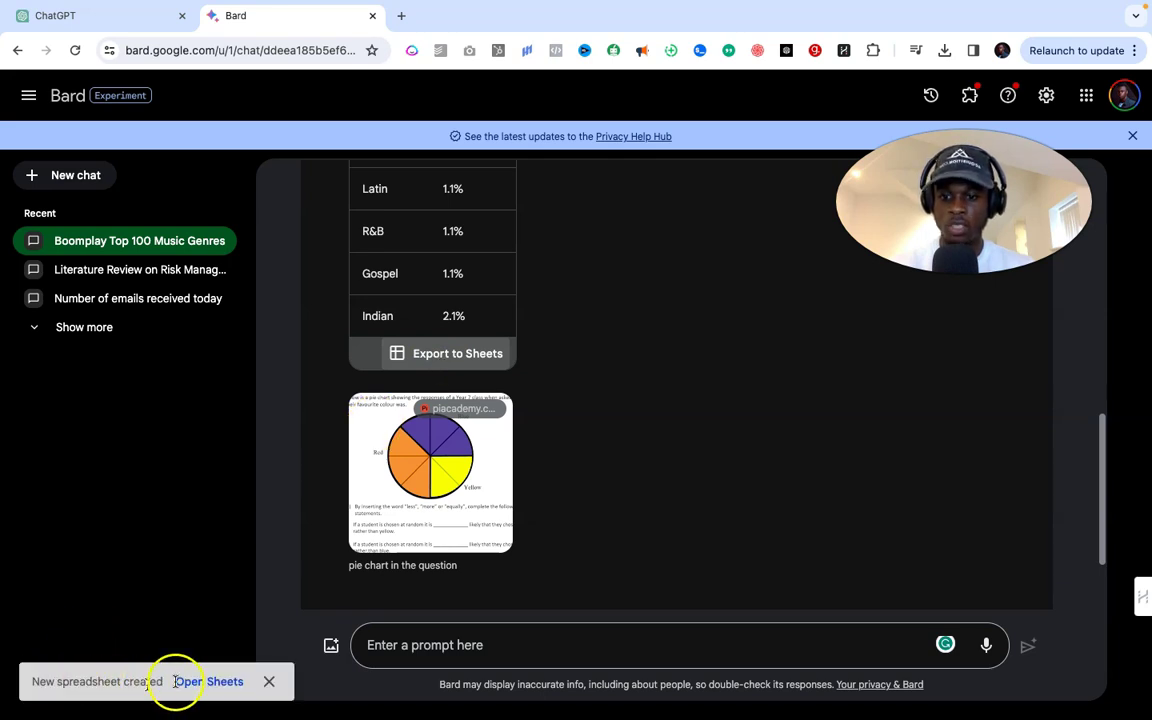
{"action": "left_click", "coordinate": [206, 682]}
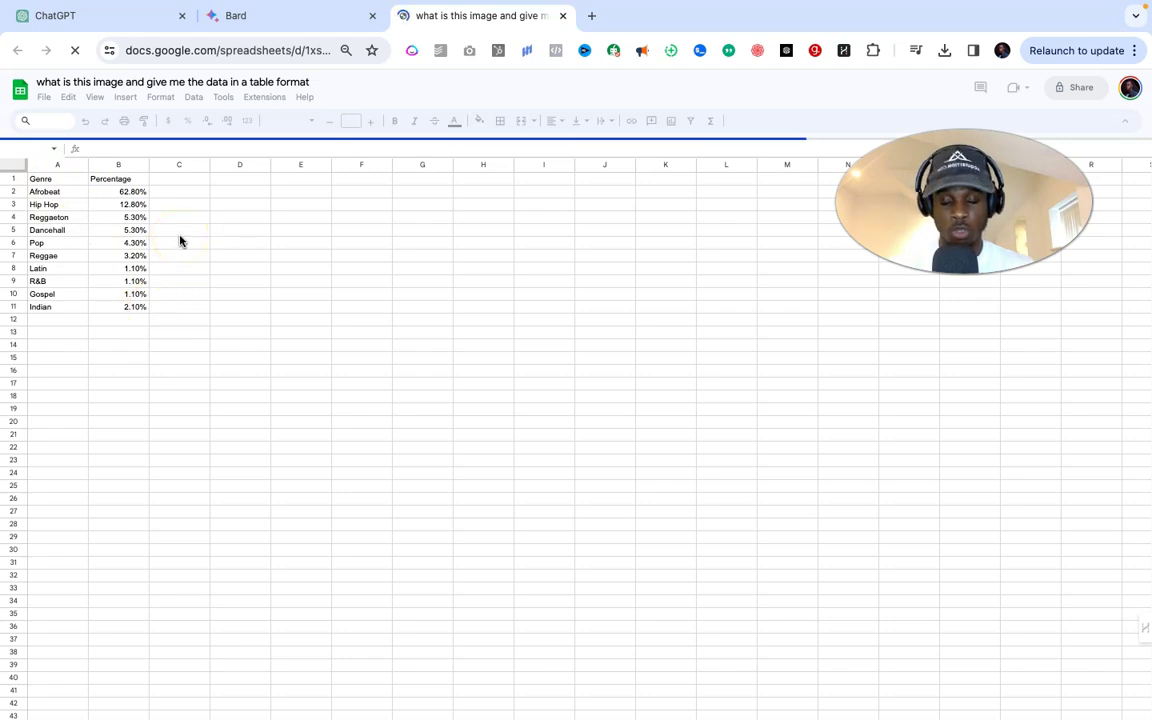
Step: Return to the Bard chat and open the page listing your public links from the settings
{"action": "left_click", "coordinate": [290, 18]}
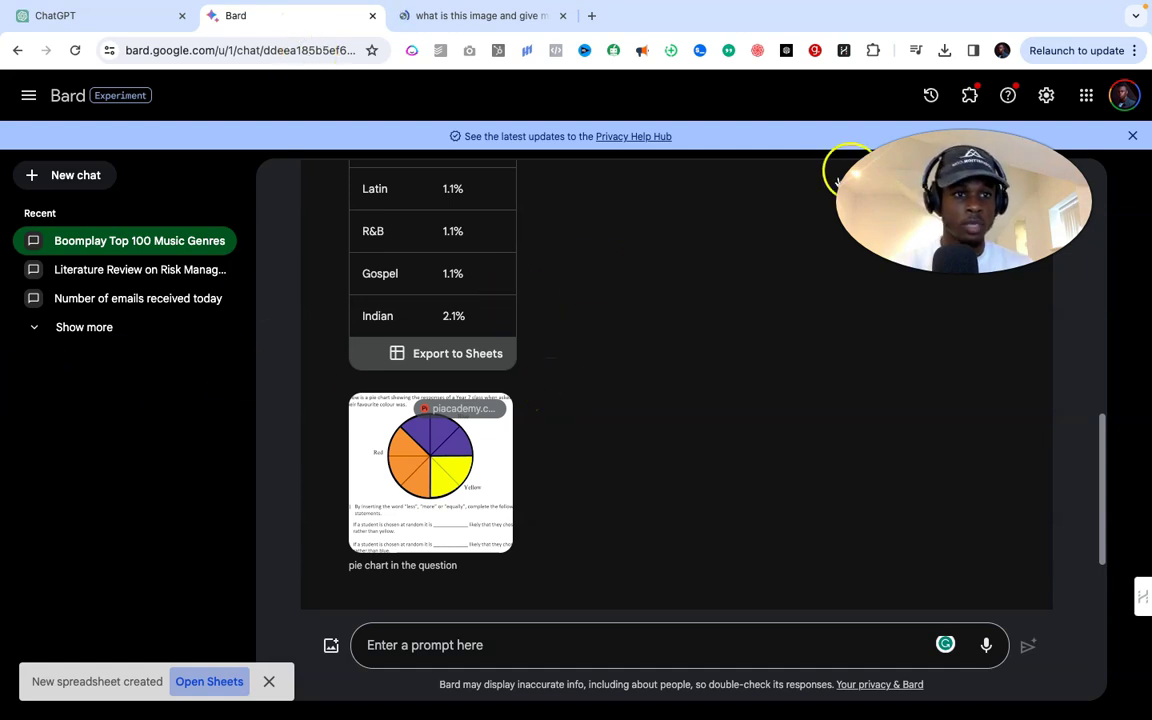
{"action": "left_click", "coordinate": [1045, 96]}
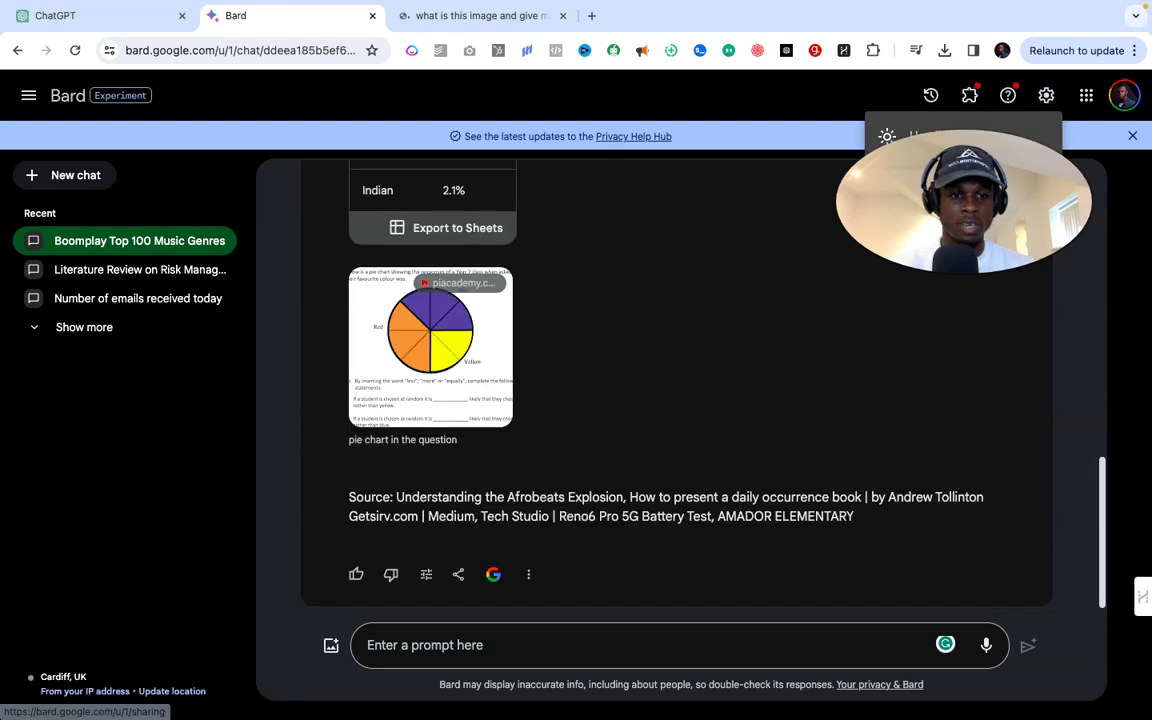
{"action": "left_click", "coordinate": [950, 160]}
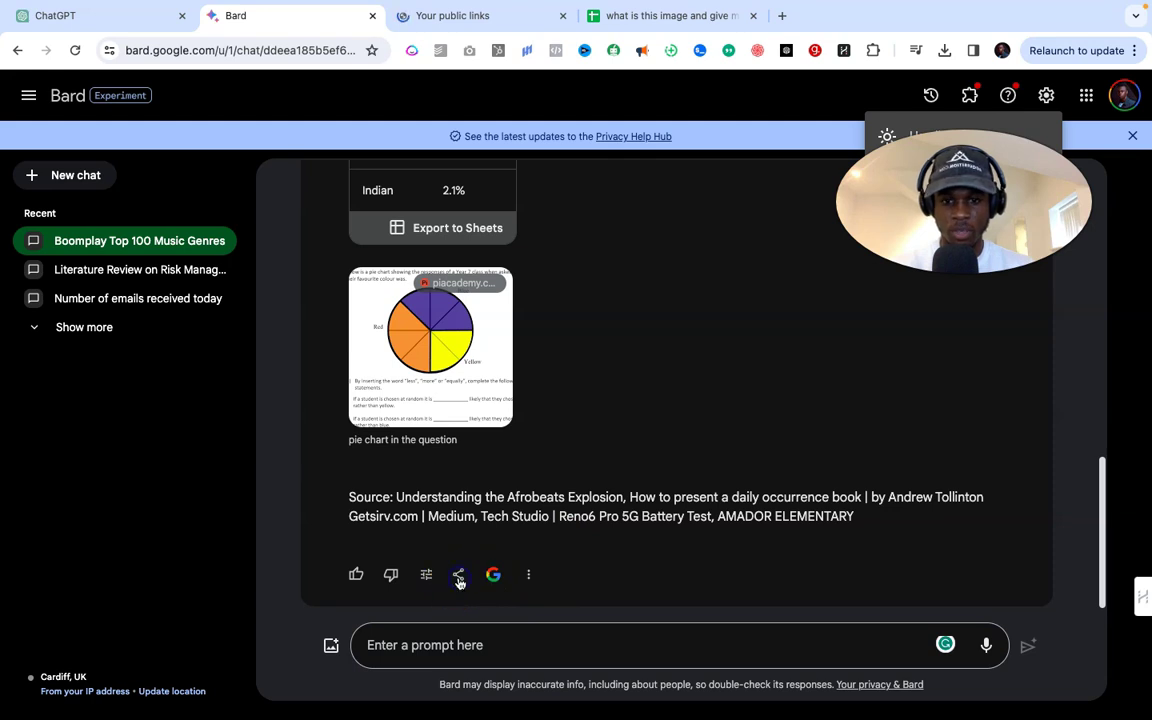
Step: Begin sharing the pie chart response through a public link and generate more headline suggestions
{"action": "left_click", "coordinate": [459, 576]}
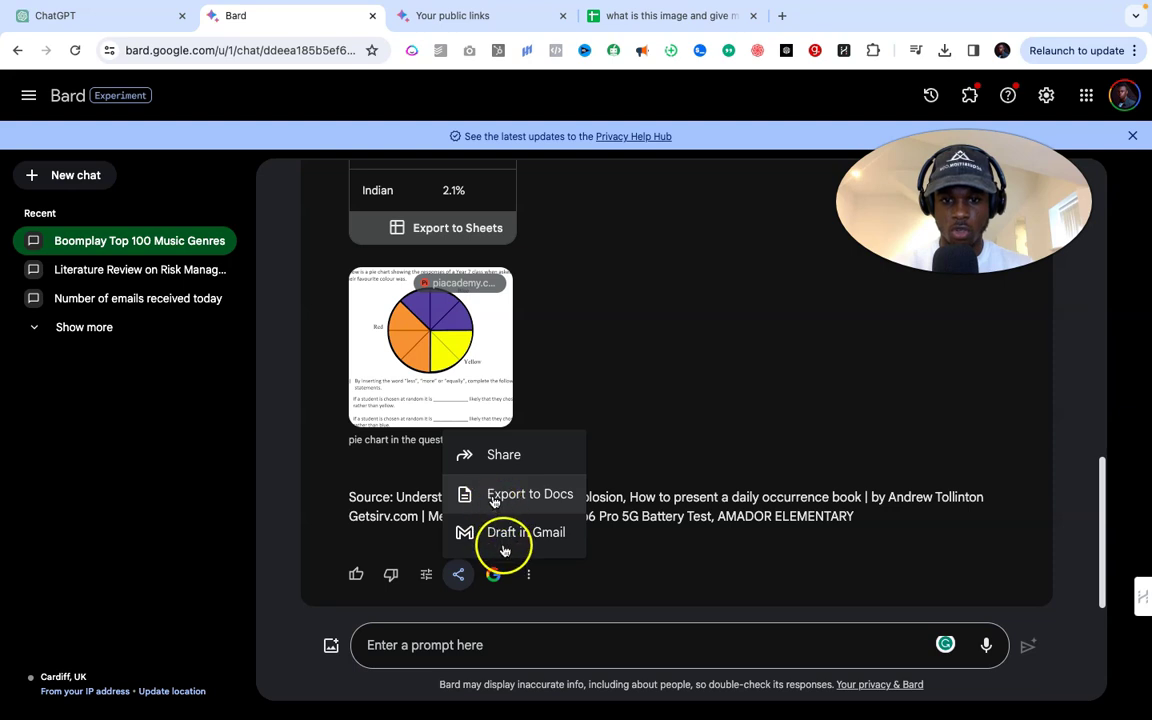
{"action": "left_click", "coordinate": [499, 455]}
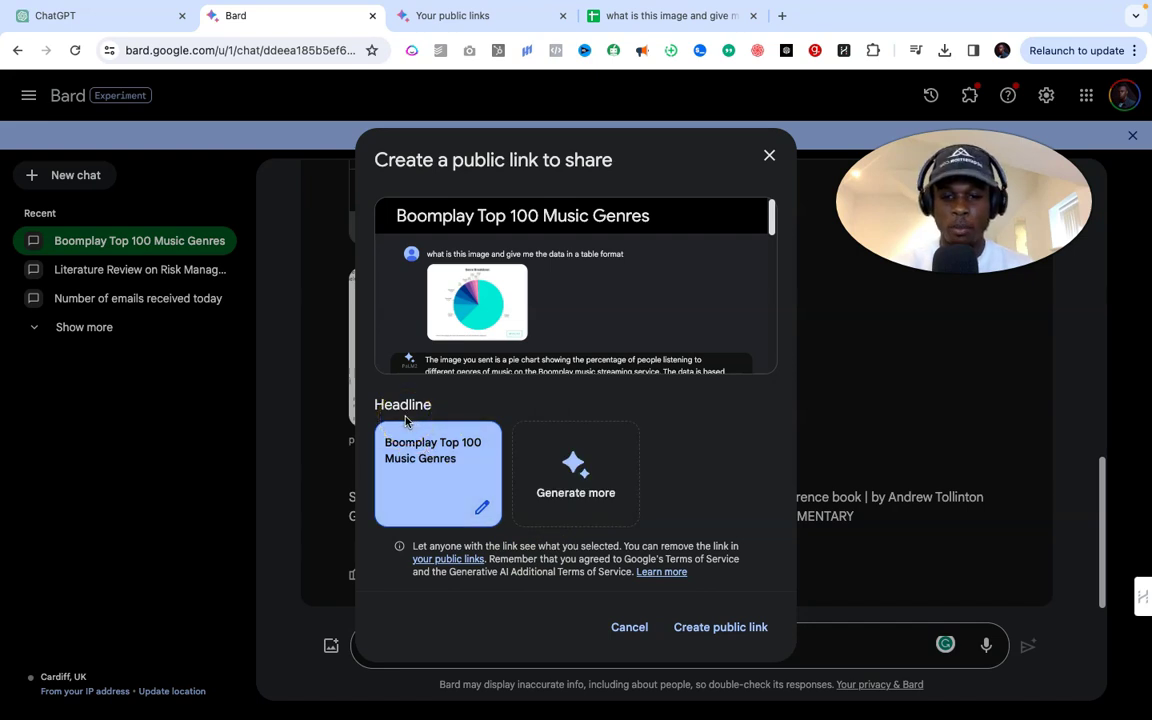
{"action": "left_click", "coordinate": [556, 462]}
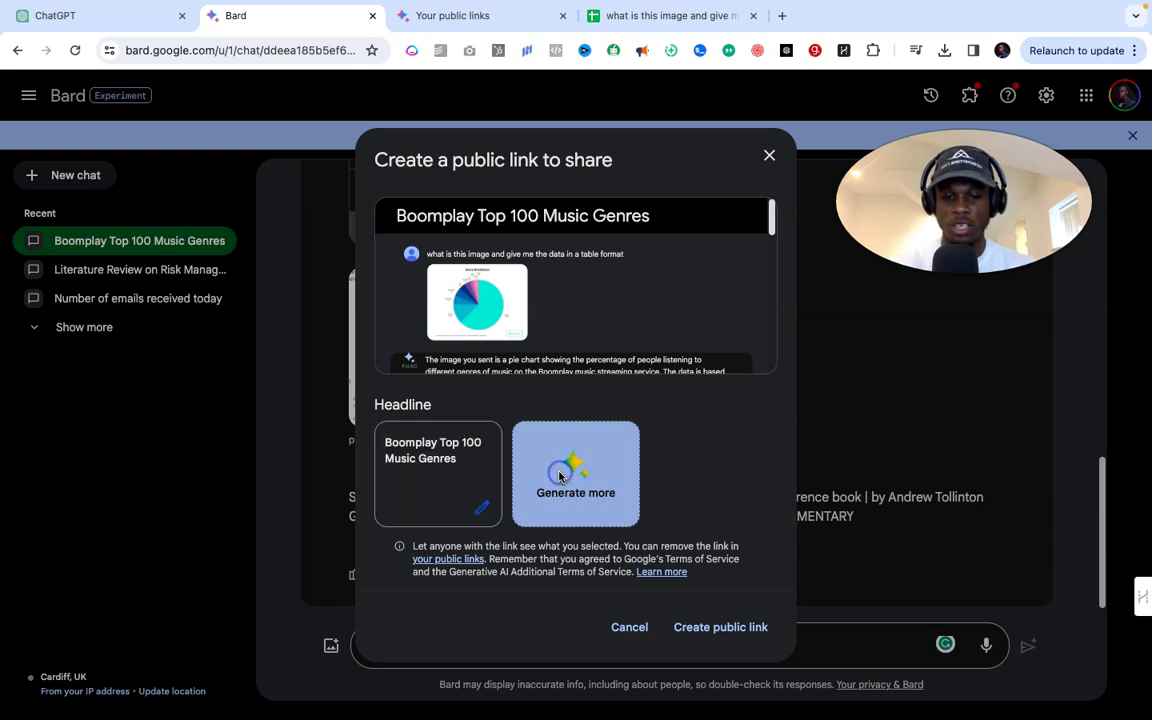
{"action": "left_click", "coordinate": [696, 495]}
{"action": "left_click", "coordinate": [463, 476]}
Step: Choose the headline "Music Genre Popularity on Boomplay", create the public link and close the sharing dialog
{"action": "left_click", "coordinate": [567, 480]}
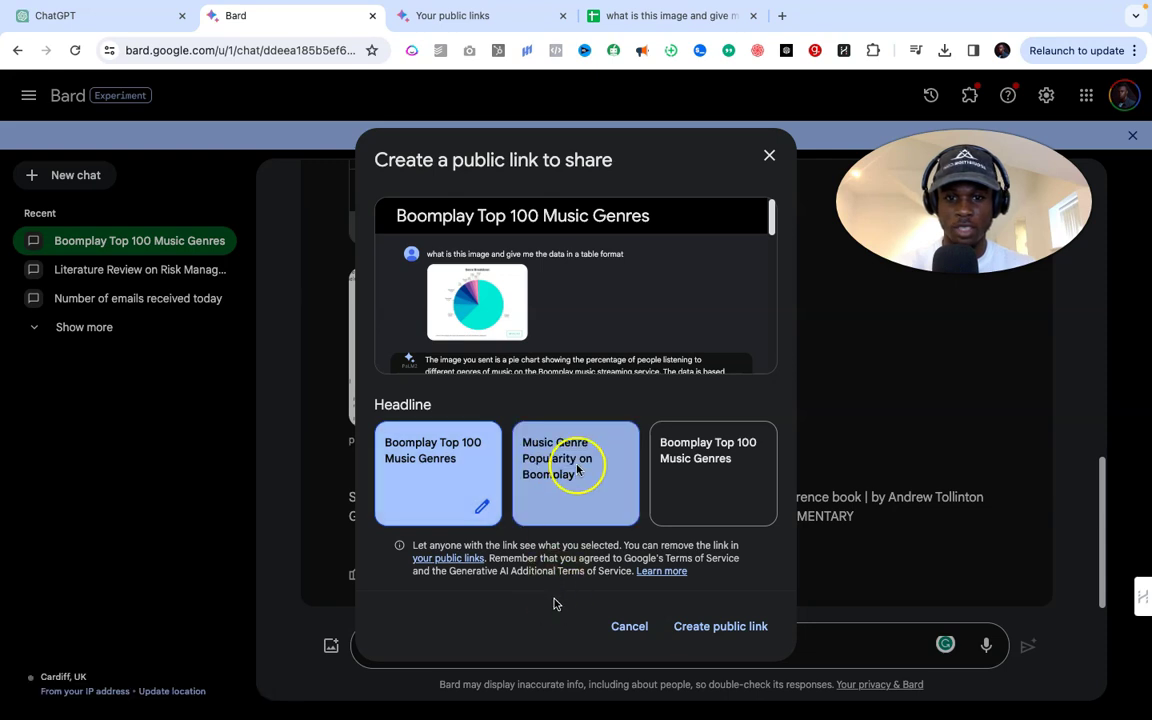
{"action": "left_click", "coordinate": [543, 442]}
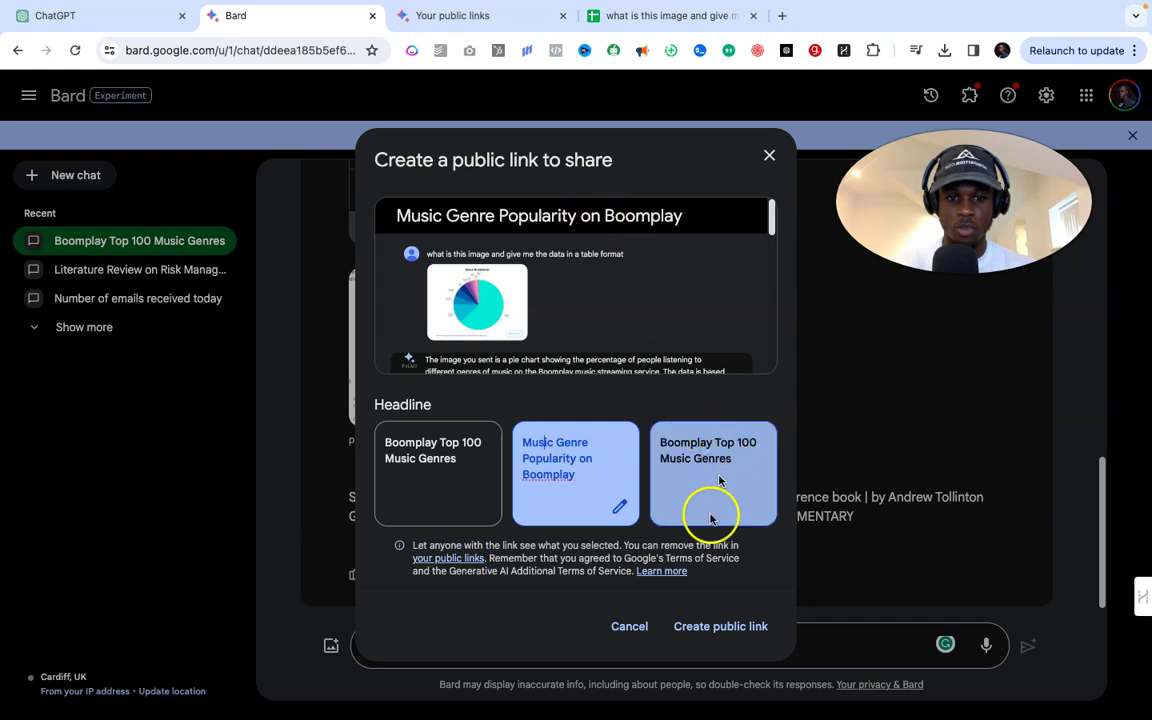
{"action": "left_click", "coordinate": [713, 630]}
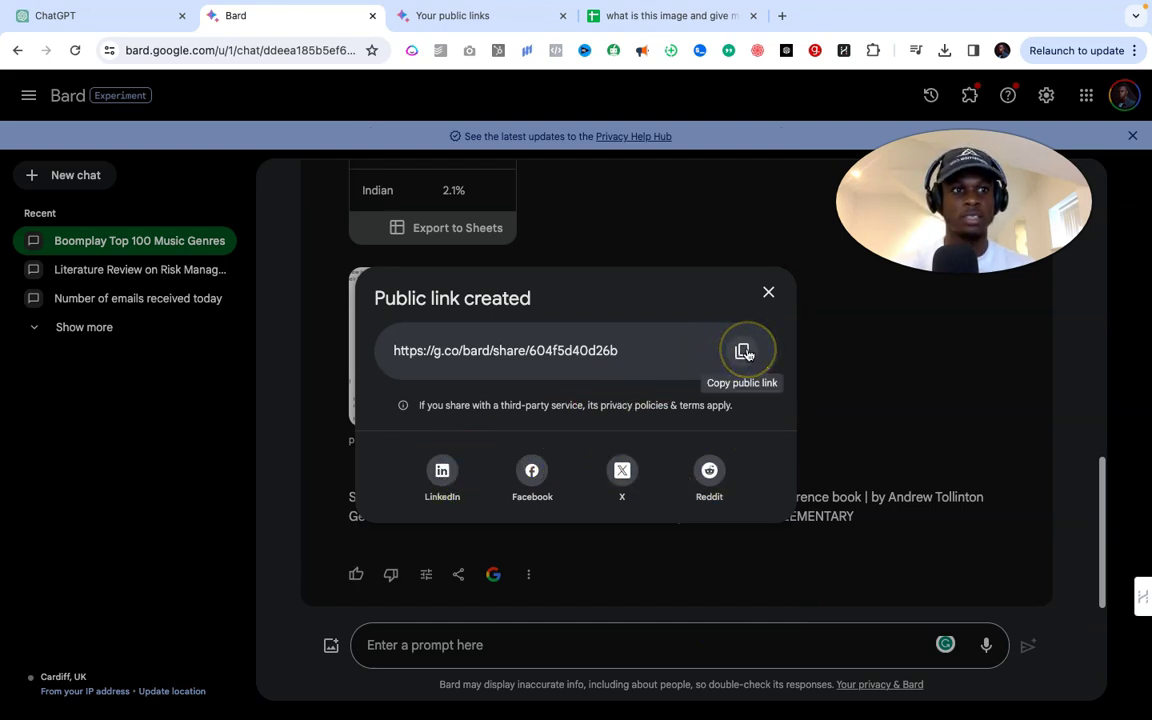
{"action": "left_click", "coordinate": [767, 291]}
Step: Have the Draft 3 response read aloud and follow along with its description and genre table
{"action": "scroll", "coordinate": [852, 417], "scroll_direction": "up", "scroll_amount": 10}
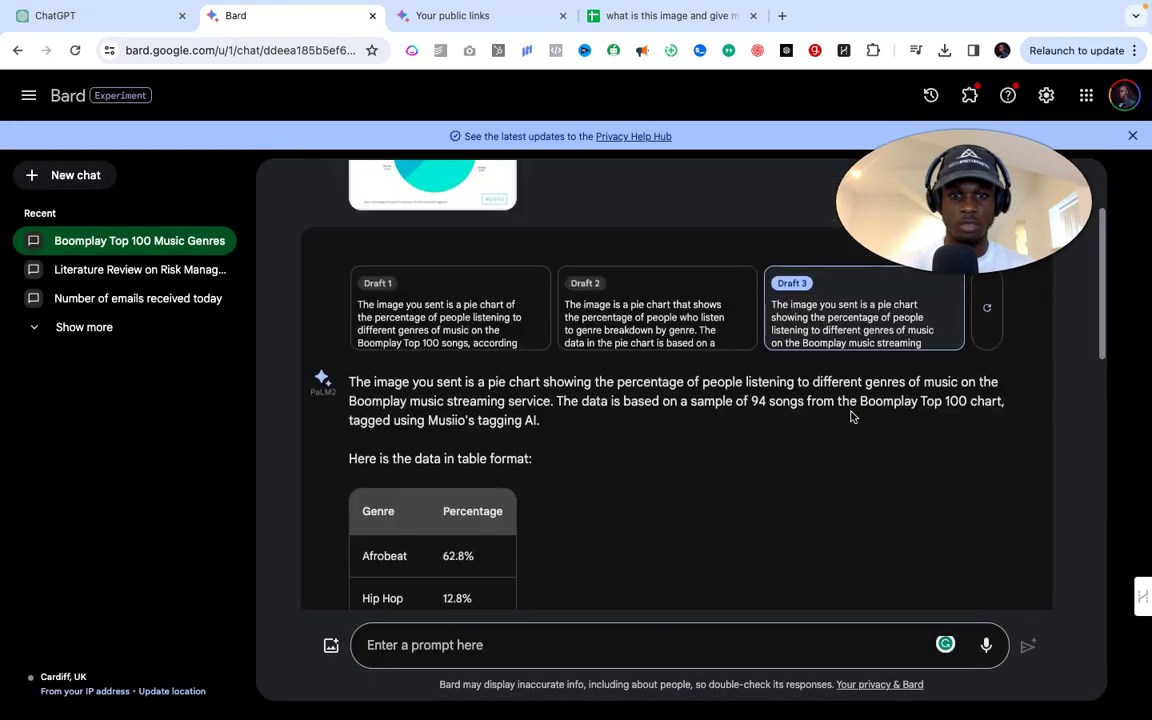
{"action": "left_click", "coordinate": [830, 514]}
{"action": "scroll", "coordinate": [830, 514], "scroll_direction": "down", "scroll_amount": 1}
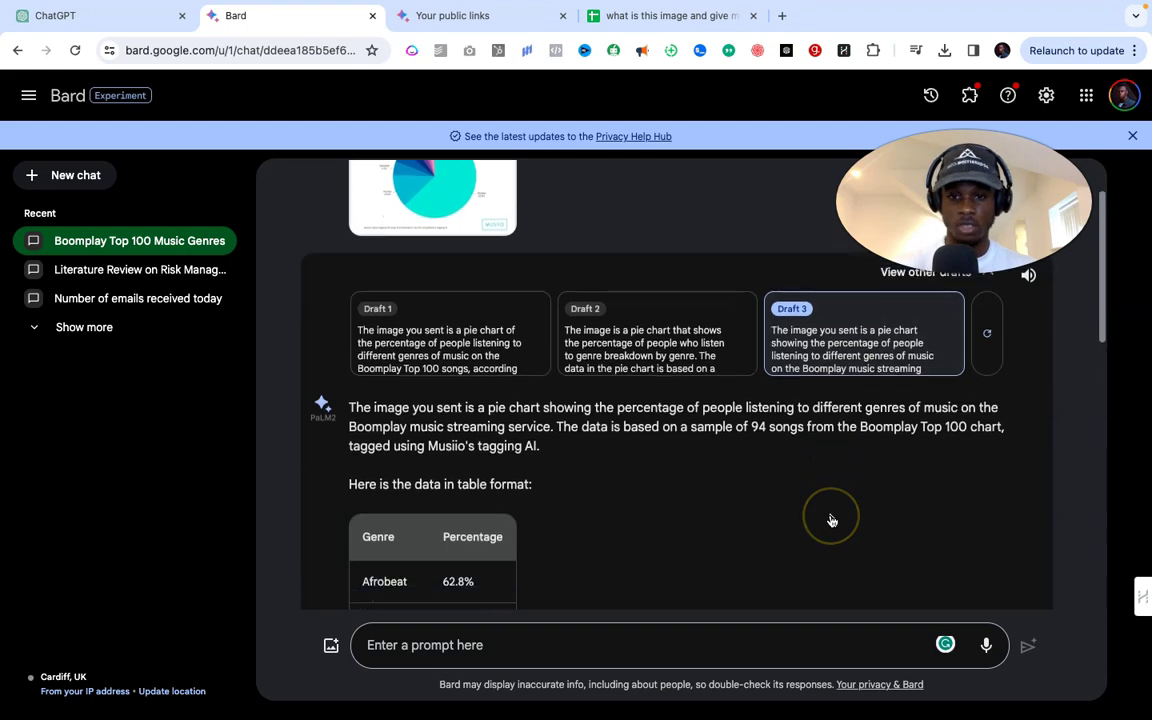
{"action": "left_click", "coordinate": [944, 375]}
{"action": "left_click", "coordinate": [1026, 278]}
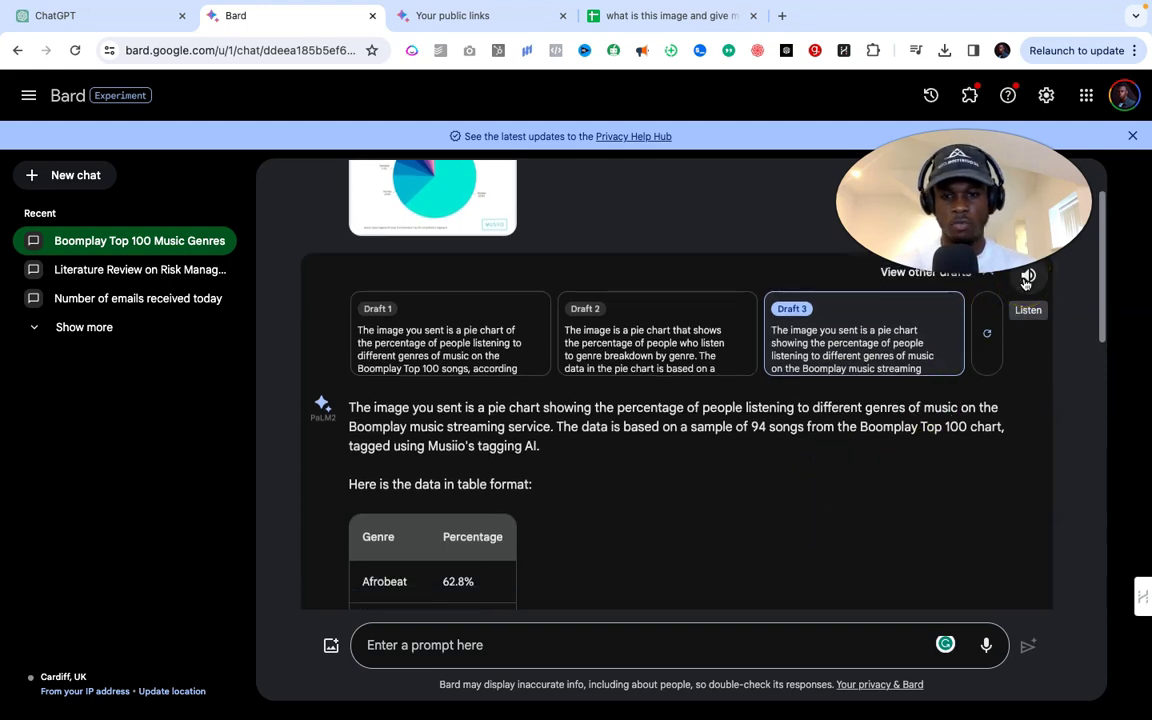
{"action": "left_click", "coordinate": [842, 368]}
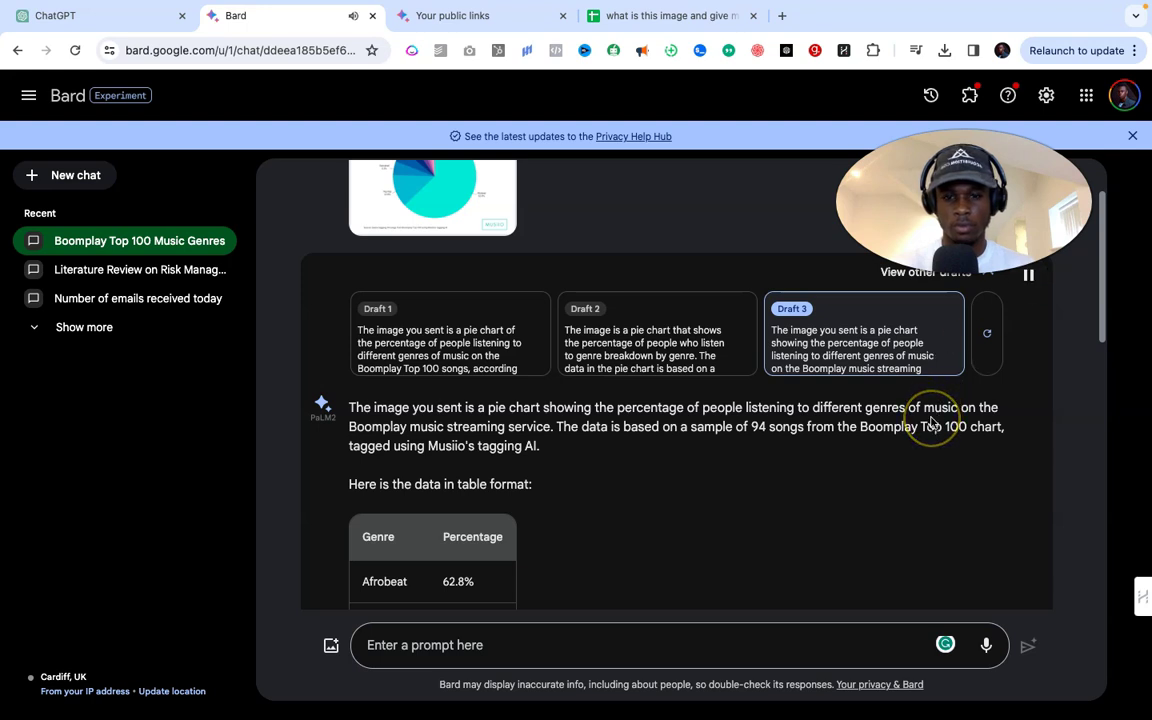
{"action": "scroll", "coordinate": [931, 419], "scroll_direction": "down", "scroll_amount": 1}
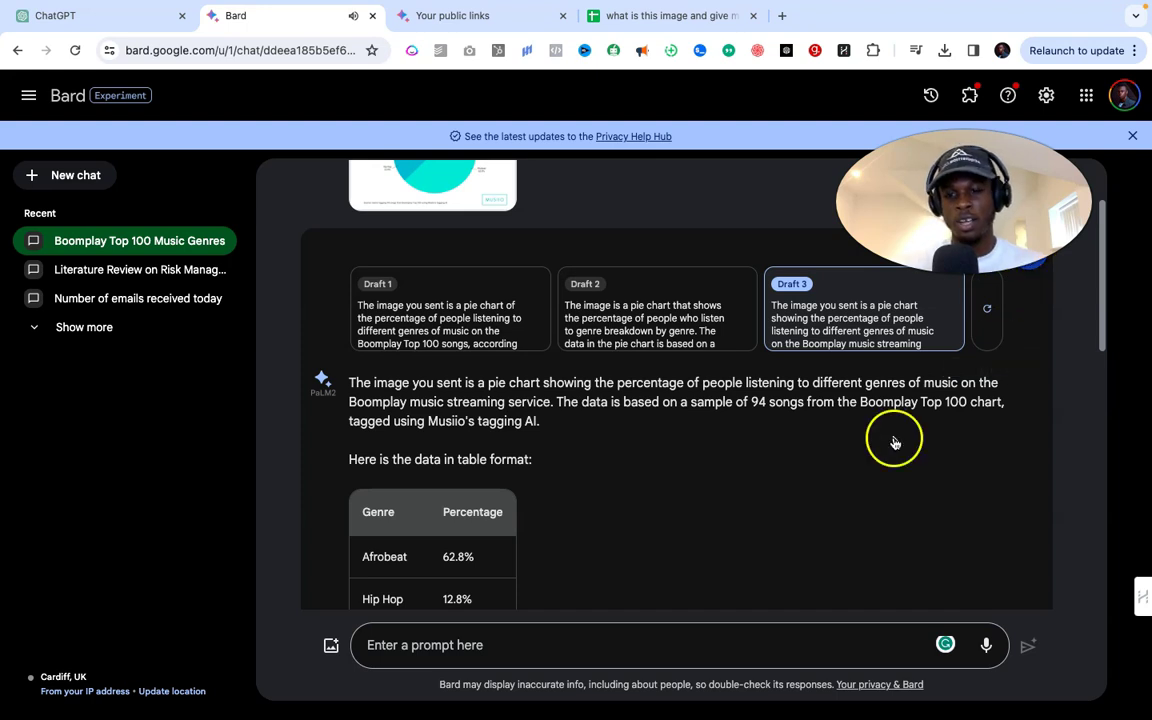
{"action": "scroll", "coordinate": [893, 440], "scroll_direction": "down", "scroll_amount": 1}
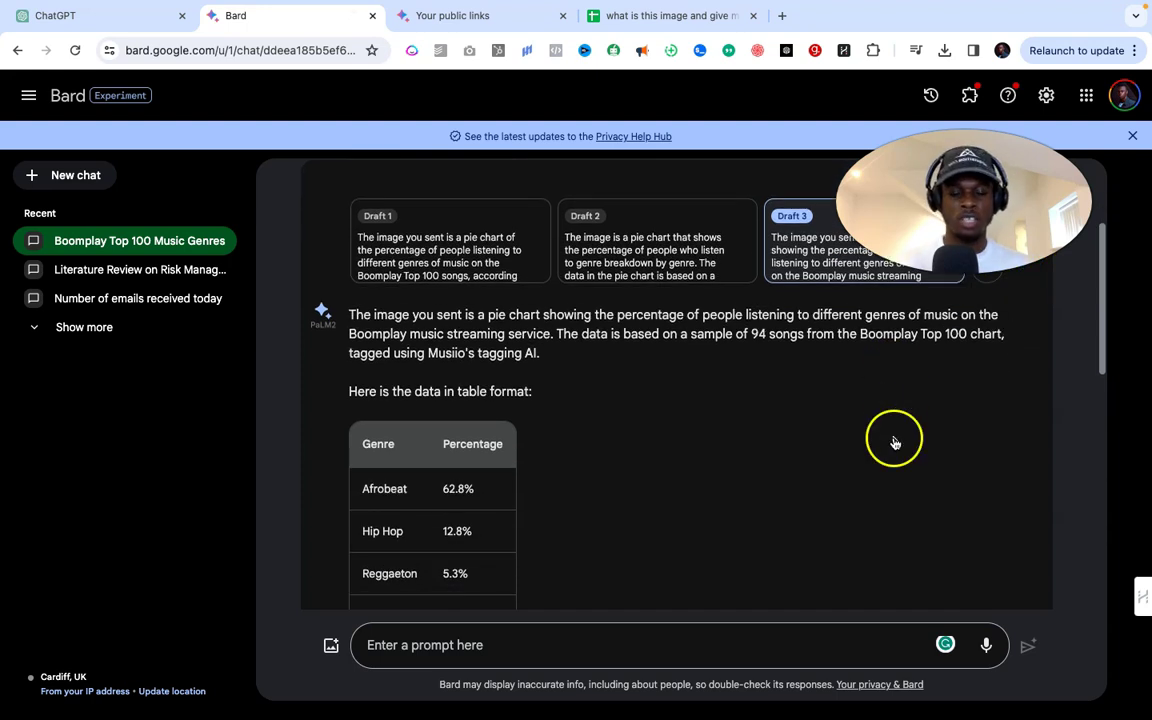